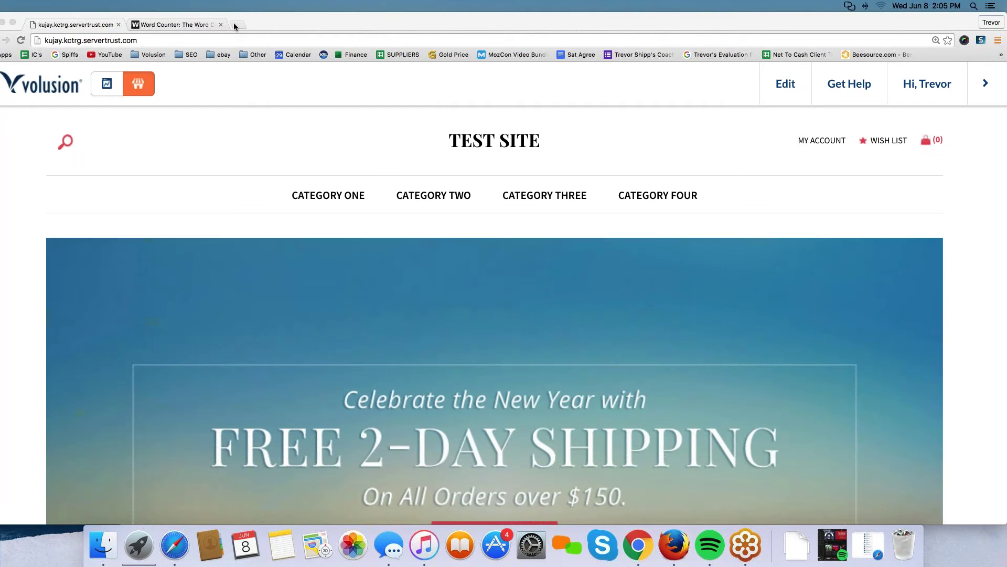
Open a new blank Chrome tab next to the Volusion test storefront.
{"action": "left_click", "coordinate": [235, 25]}
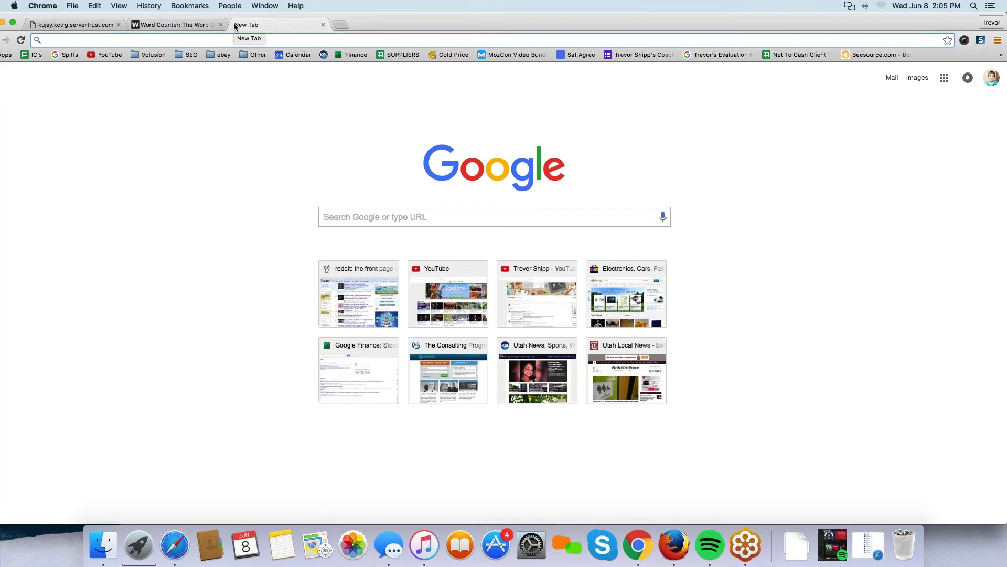
Load jane.com and dismiss its e-mail signup popup.
{"action": "type", "text": "jane.com"}
{"action": "key", "text": "Return"}
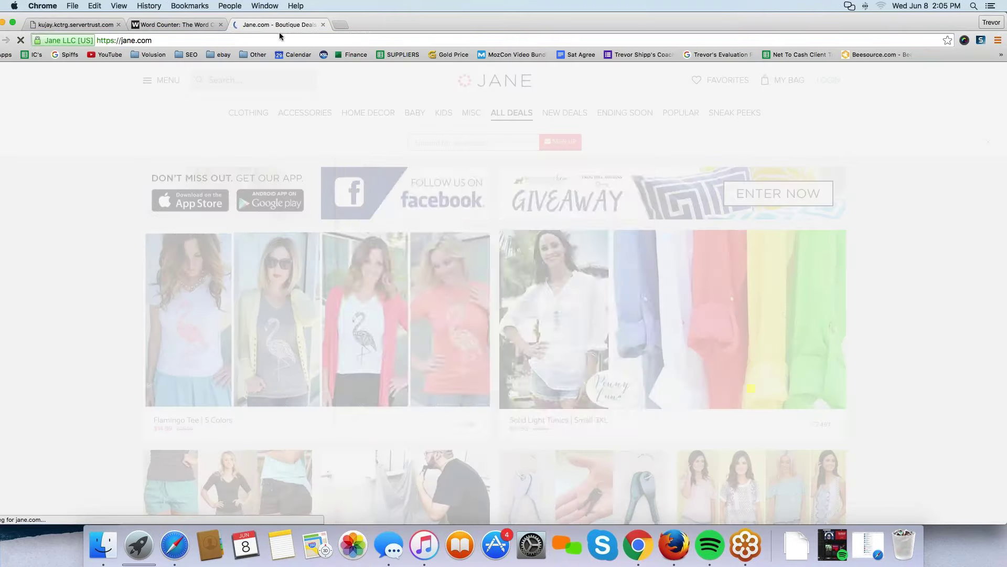
{"action": "left_click", "coordinate": [280, 36]}
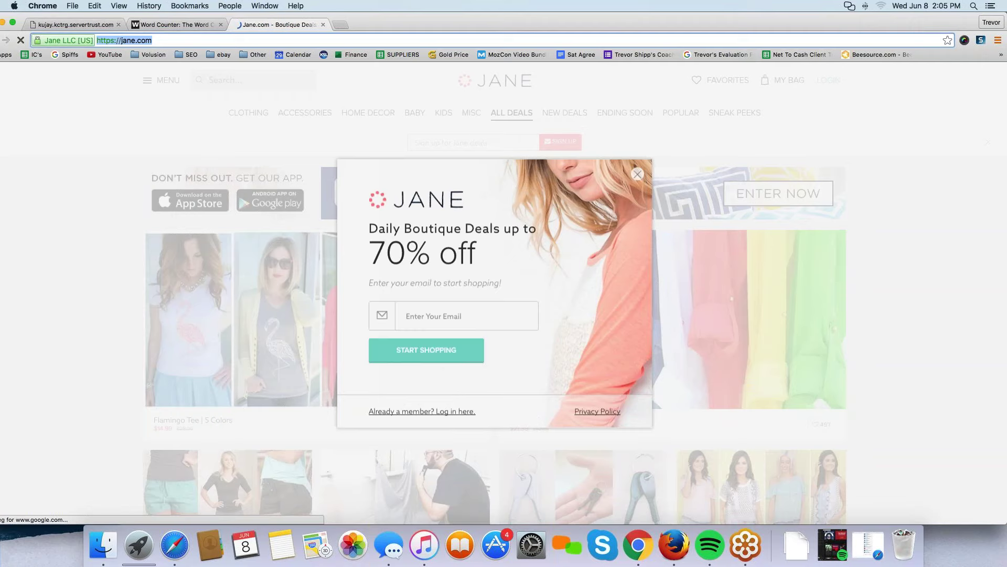
{"action": "left_click", "coordinate": [384, 142]}
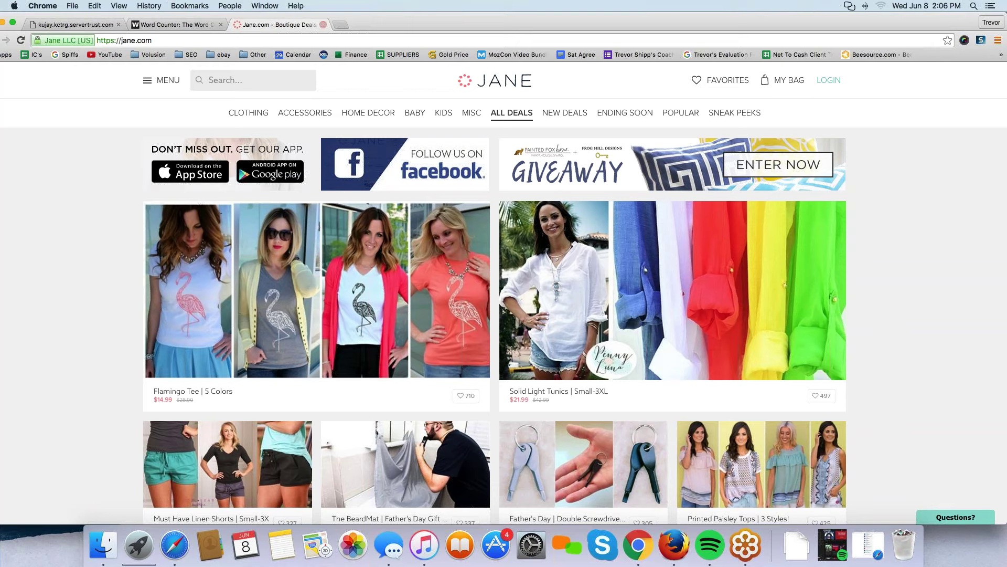
Search Google for 'about us jane.com' and open the 'About Us - GoJane' result.
{"action": "key", "text": "super+l"}
{"action": "type", "text": "about jane.com"}
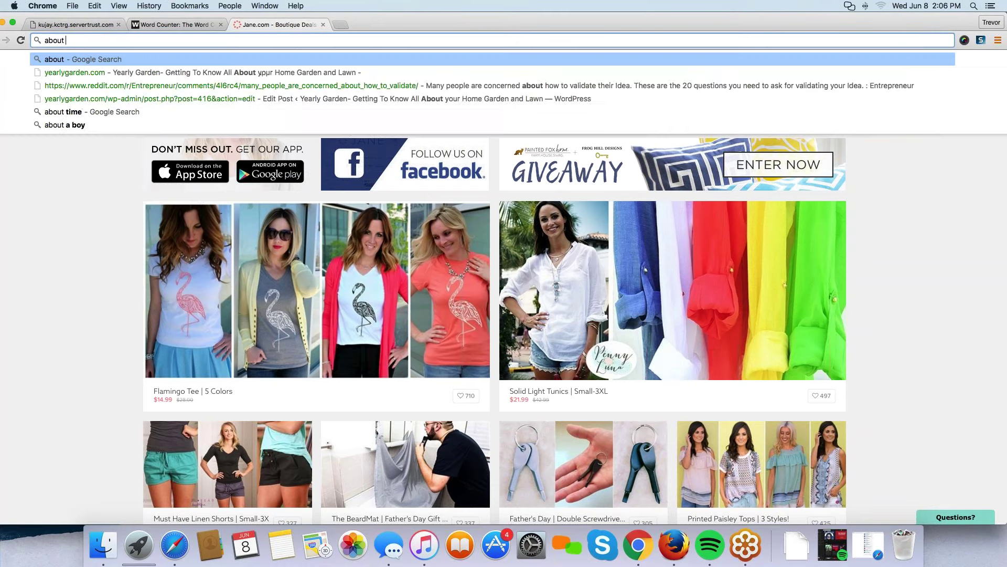
{"action": "key", "text": "BackSpace"}
{"action": "key", "text": "BackSpace"}
{"action": "key", "text": "BackSpace"}
{"action": "key", "text": "BackSpace"}
{"action": "key", "text": "BackSpace"}
{"action": "key", "text": "BackSpace"}
{"action": "key", "text": "BackSpace"}
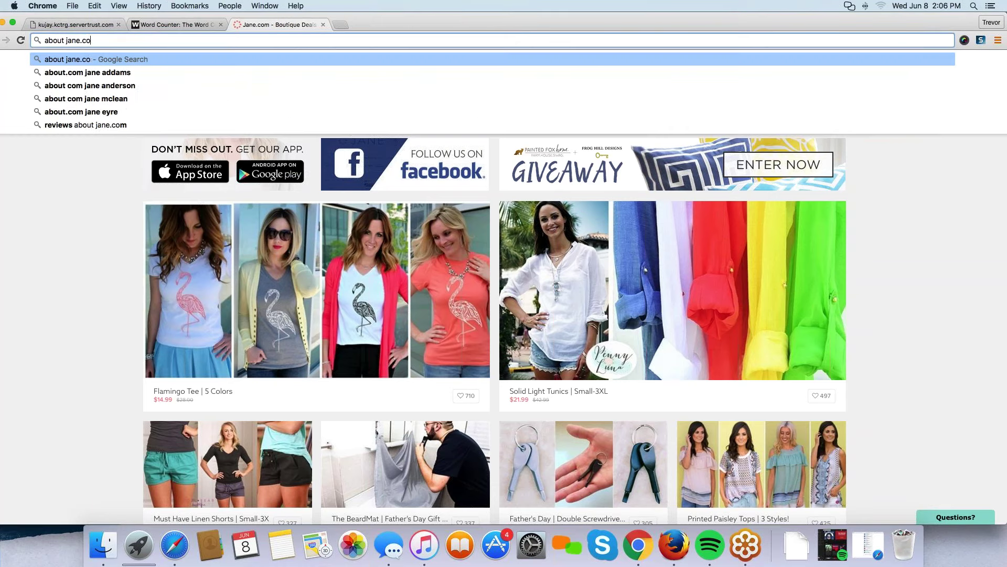
{"action": "key", "text": "BackSpace"}
{"action": "type", "text": "us"}
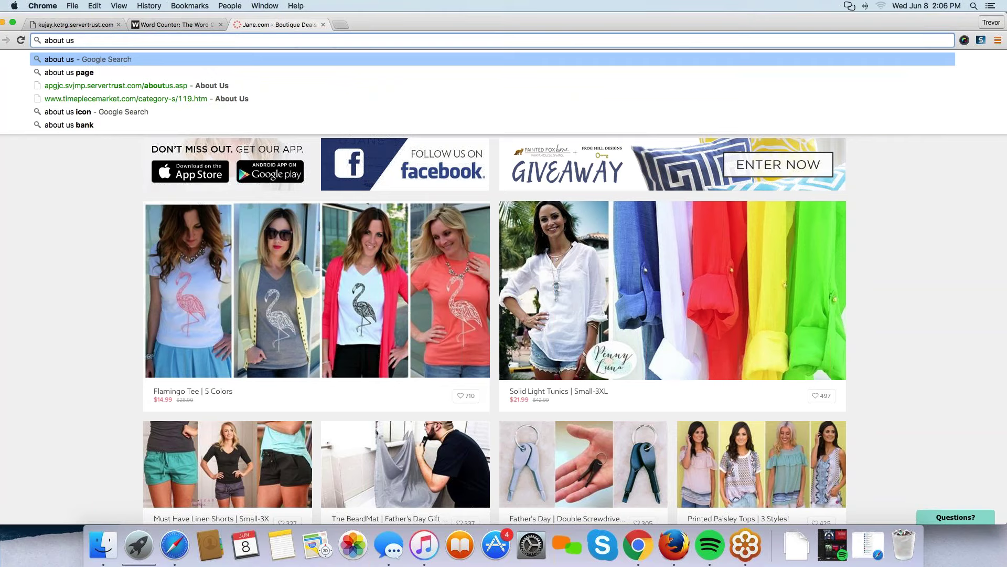
{"action": "type", "text": " jane.com"}
{"action": "key", "text": "Return"}
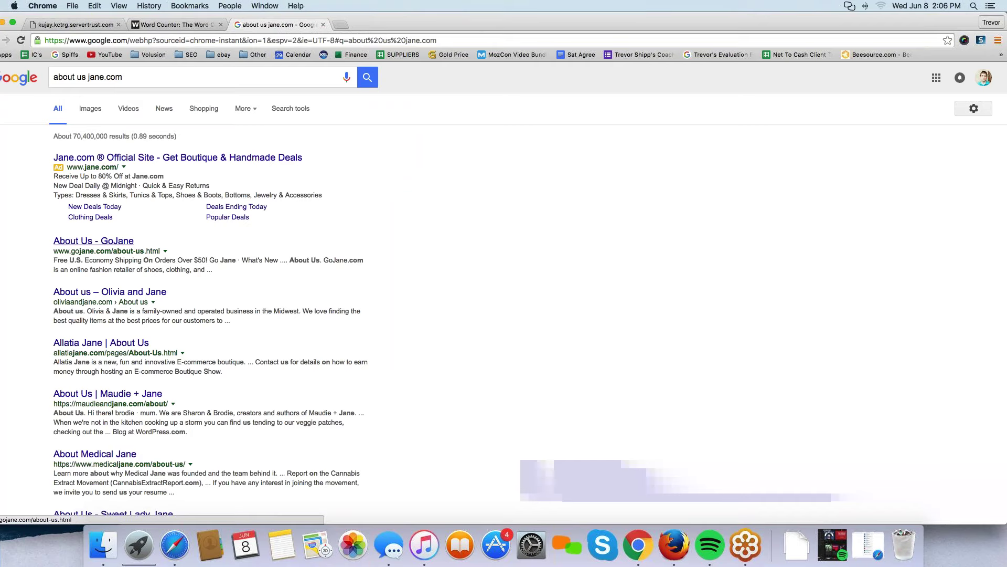
{"action": "left_click", "coordinate": [94, 241]}
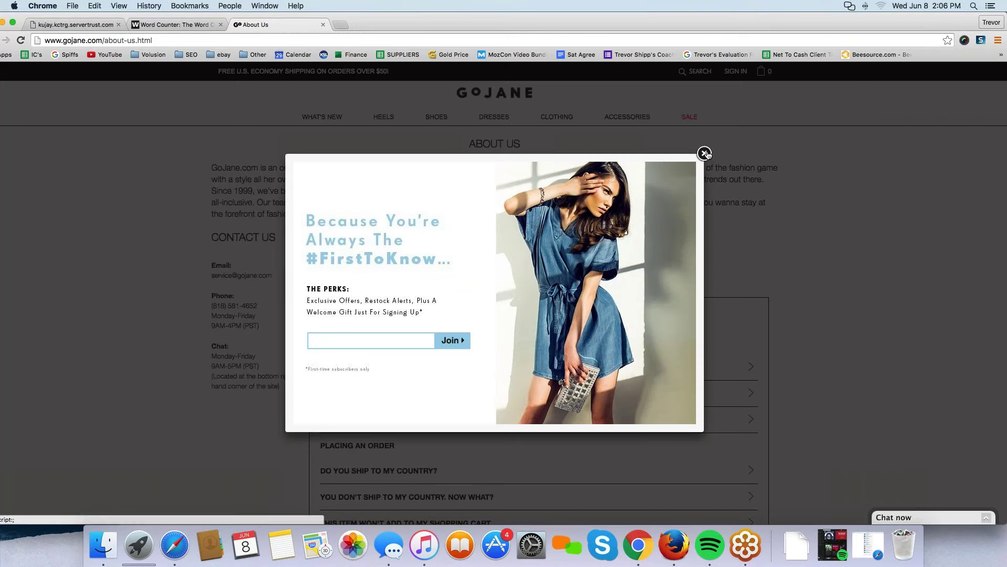
Close GoJane's signup popup and go back to the 'about us jane.com' Google results.
{"action": "left_click", "coordinate": [704, 154]}
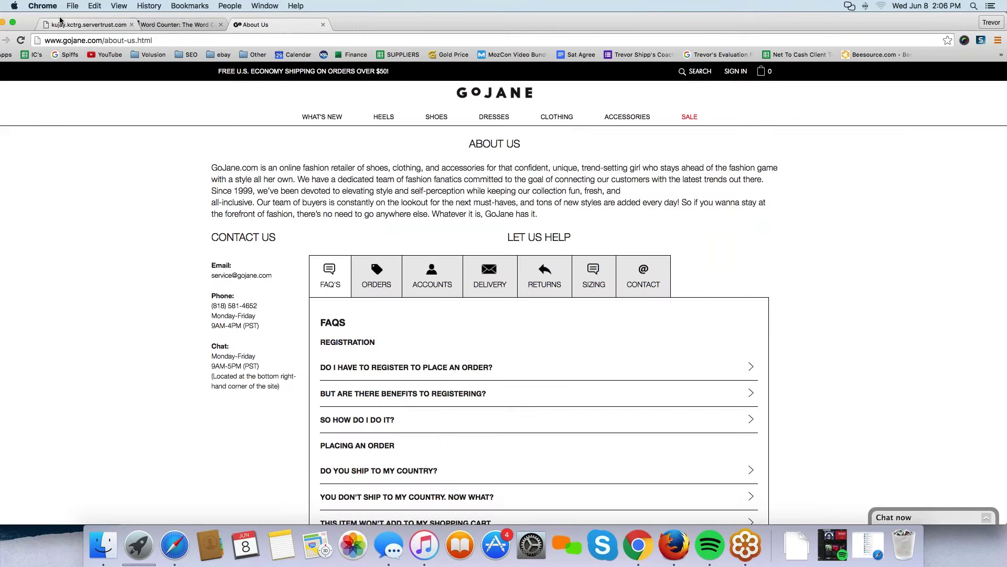
{"action": "left_click", "coordinate": [52, 19]}
{"action": "left_click", "coordinate": [262, 24]}
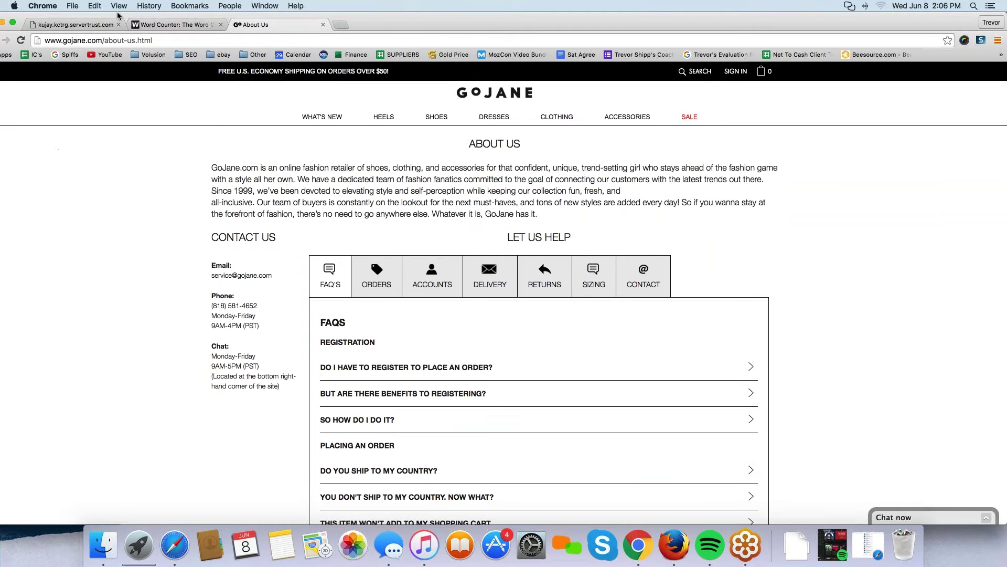
{"action": "mouse_move", "coordinate": [92, 15]}
{"action": "left_mouse_down"}
{"action": "mouse_move", "coordinate": [118, 16]}
{"action": "mouse_move", "coordinate": [110, 15]}
{"action": "left_mouse_up"}
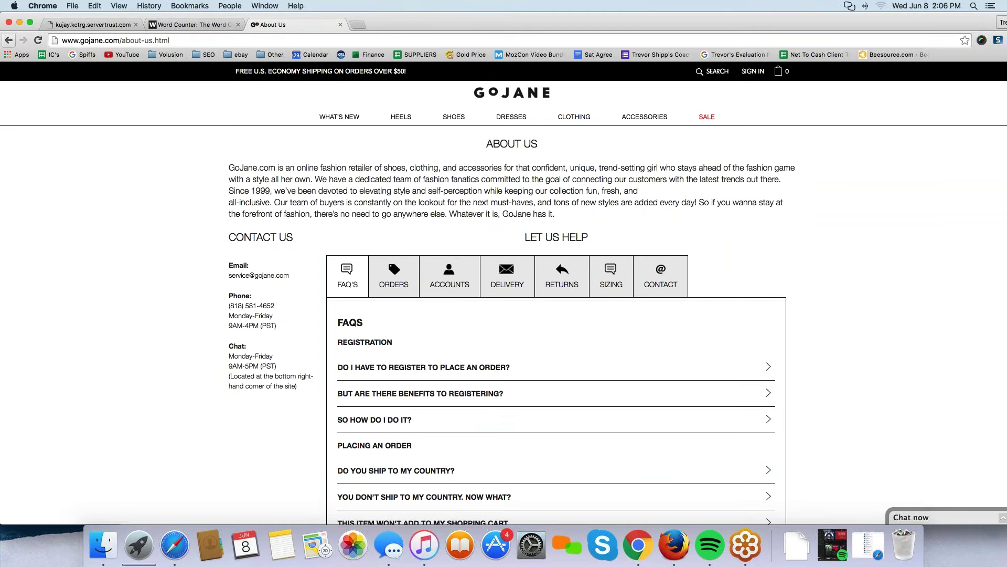
{"action": "left_click", "coordinate": [9, 40]}
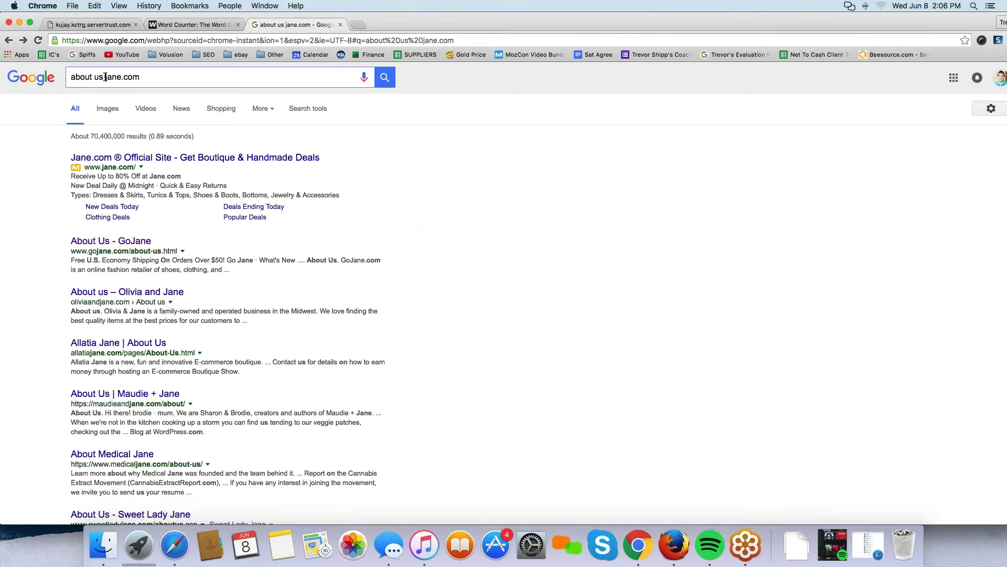
Search for 'jane.com about us page' and open the 'Contact Jane Customer Support' result.
{"action": "left_click_drag", "start_coordinate": [105, 77], "coordinate": [68, 77]}
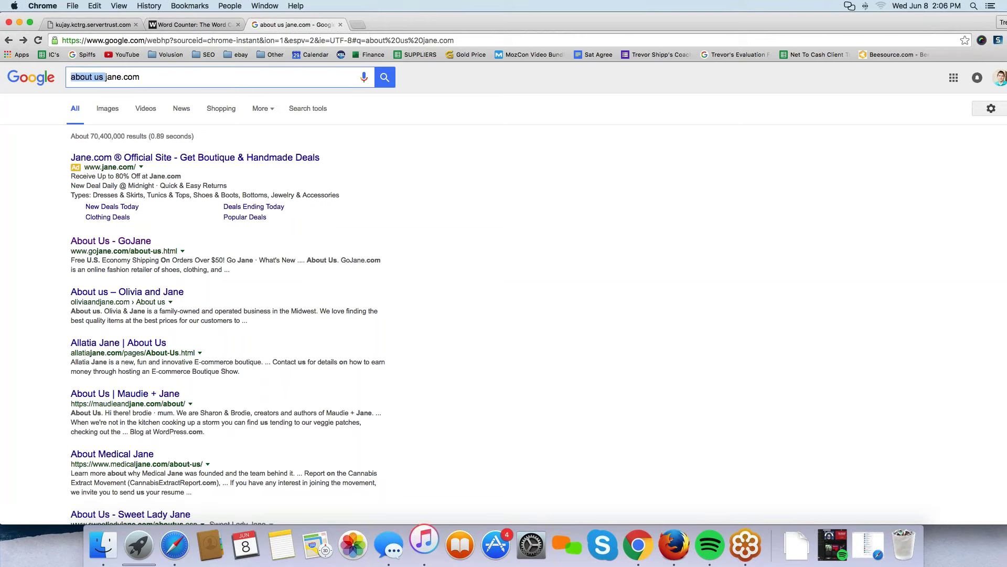
{"action": "key", "text": "BackSpace"}
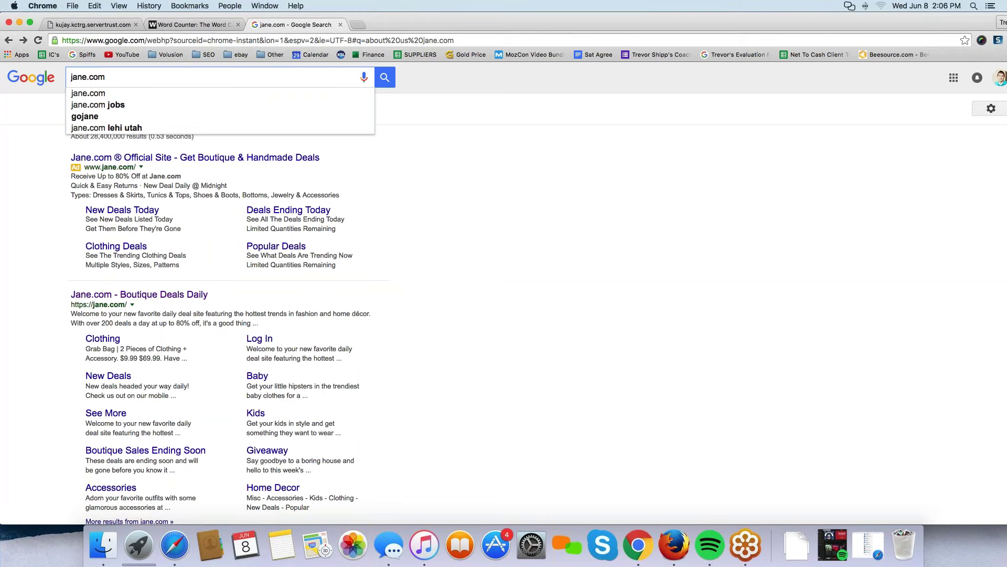
{"action": "type", "text": "about us page"}
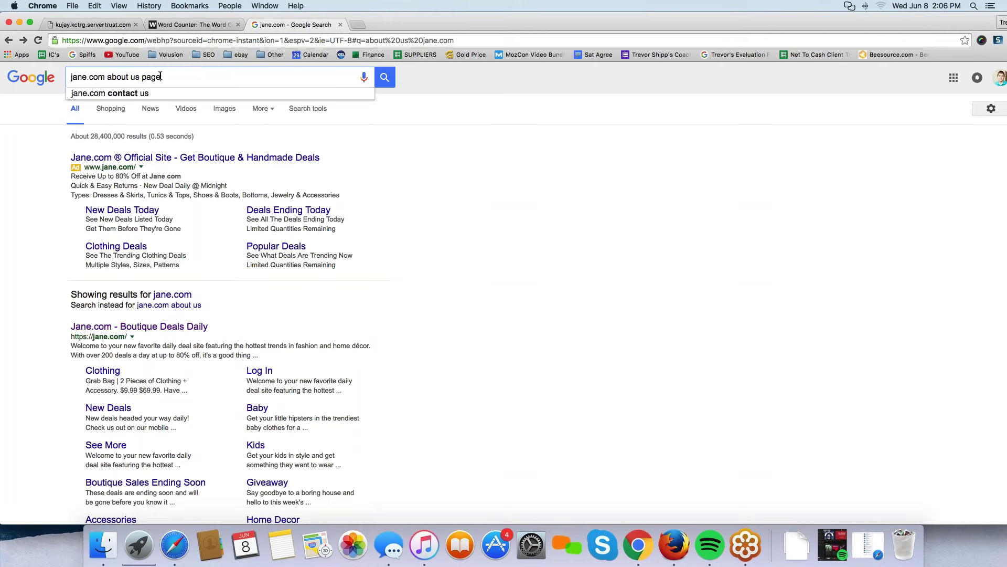
{"action": "key", "text": "Return"}
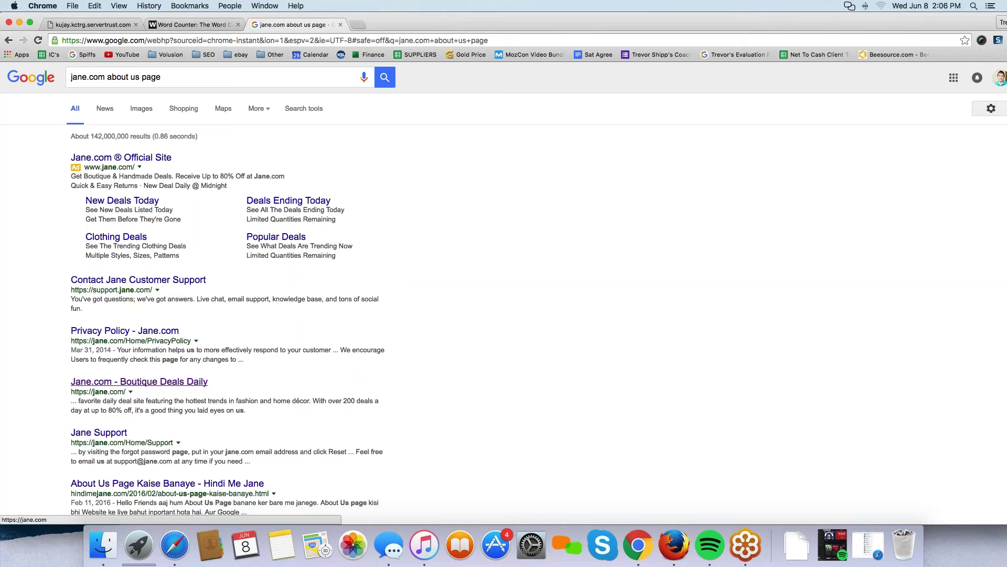
{"action": "scroll", "coordinate": [503, 288], "scroll_direction": "down", "scroll_amount": 5}
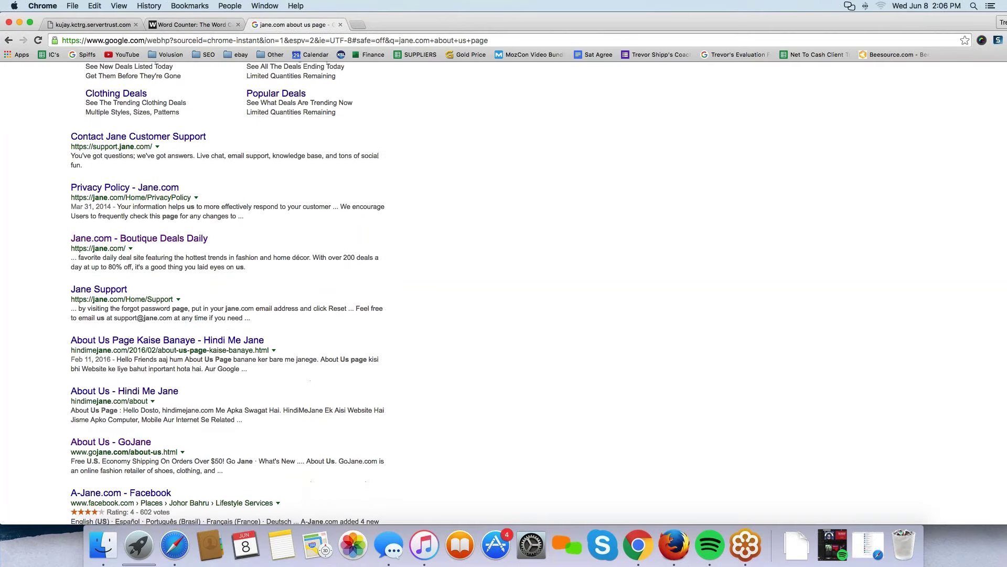
{"action": "scroll", "coordinate": [121, 449], "scroll_direction": "down", "scroll_amount": 5}
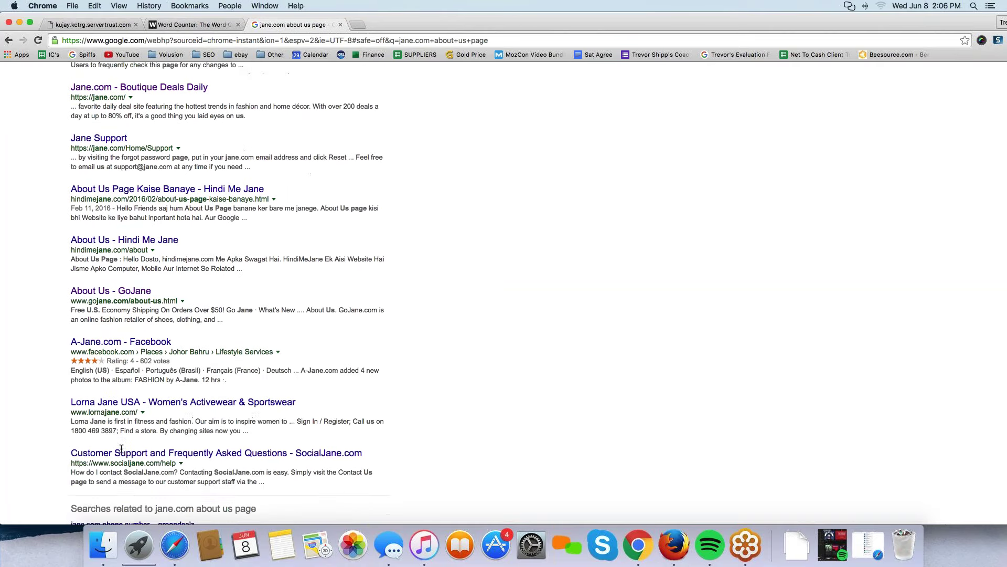
{"action": "scroll", "coordinate": [122, 449], "scroll_direction": "down", "scroll_amount": 2}
{"action": "scroll", "coordinate": [121, 449], "scroll_direction": "up", "scroll_amount": 10}
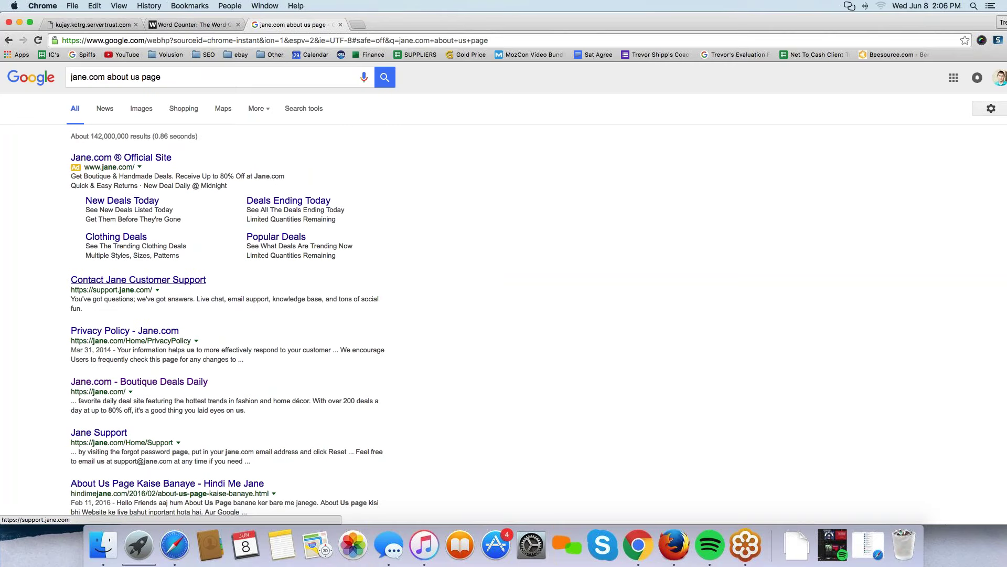
{"action": "left_click", "coordinate": [138, 280]}
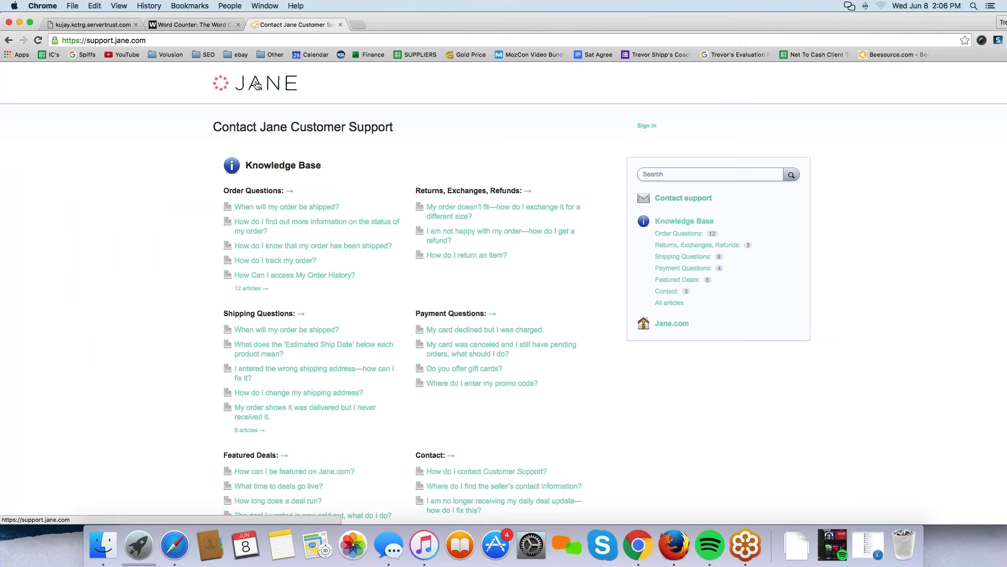
Go back to the Google results, add 'anthony' to the query, then load jane.com's homepage.
{"action": "scroll", "coordinate": [109, 266], "scroll_direction": "down", "scroll_amount": 5}
{"action": "scroll", "coordinate": [109, 266], "scroll_direction": "up", "scroll_amount": 5}
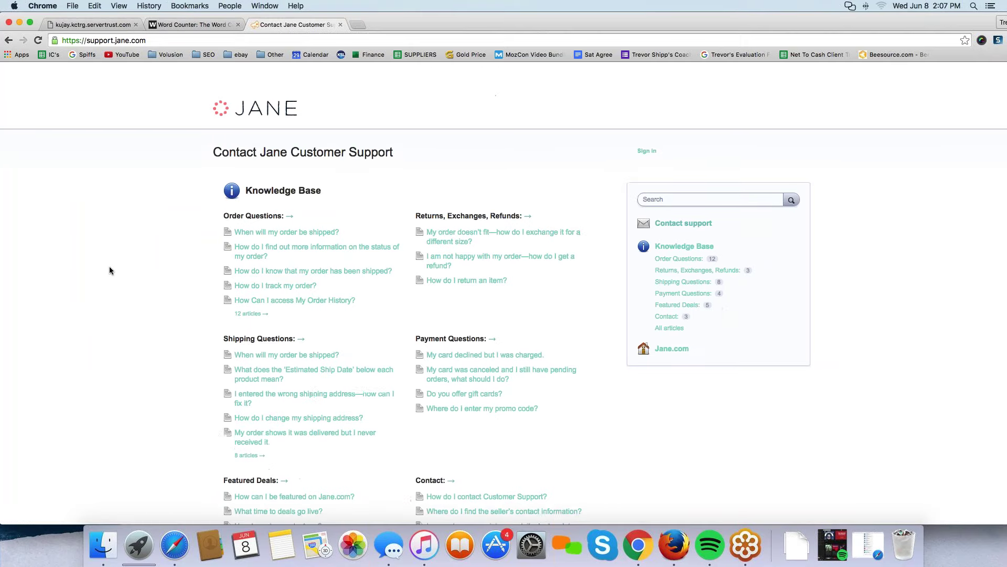
{"action": "scroll", "coordinate": [109, 270], "scroll_direction": "down", "scroll_amount": 1}
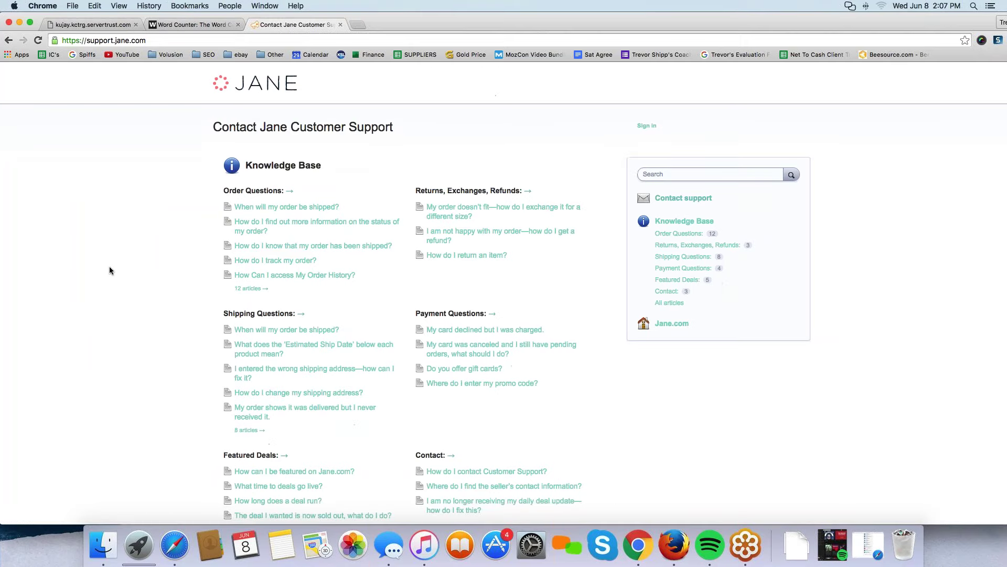
{"action": "left_click", "coordinate": [9, 40]}
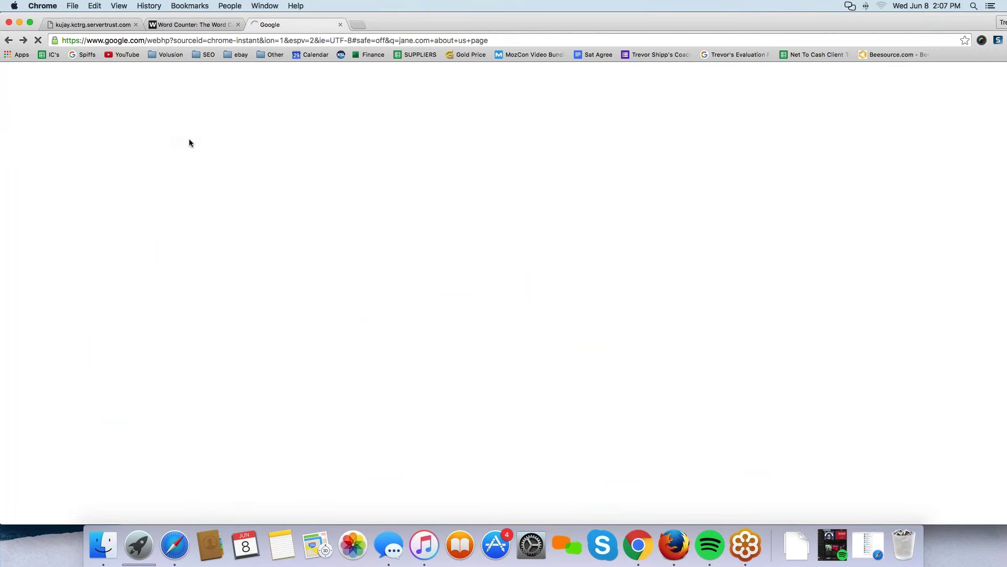
{"action": "left_click", "coordinate": [178, 75]}
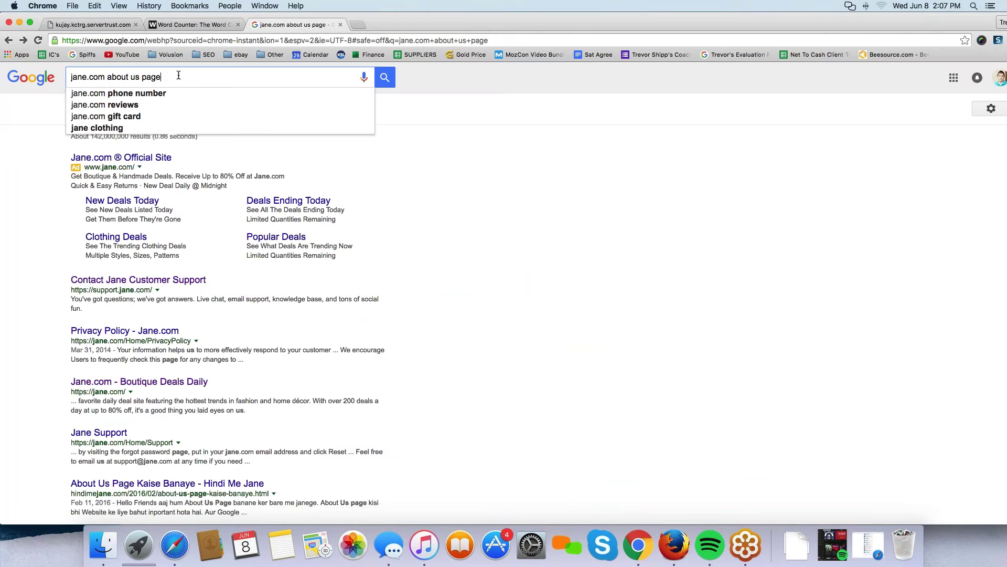
{"action": "type", "text": "anthony"}
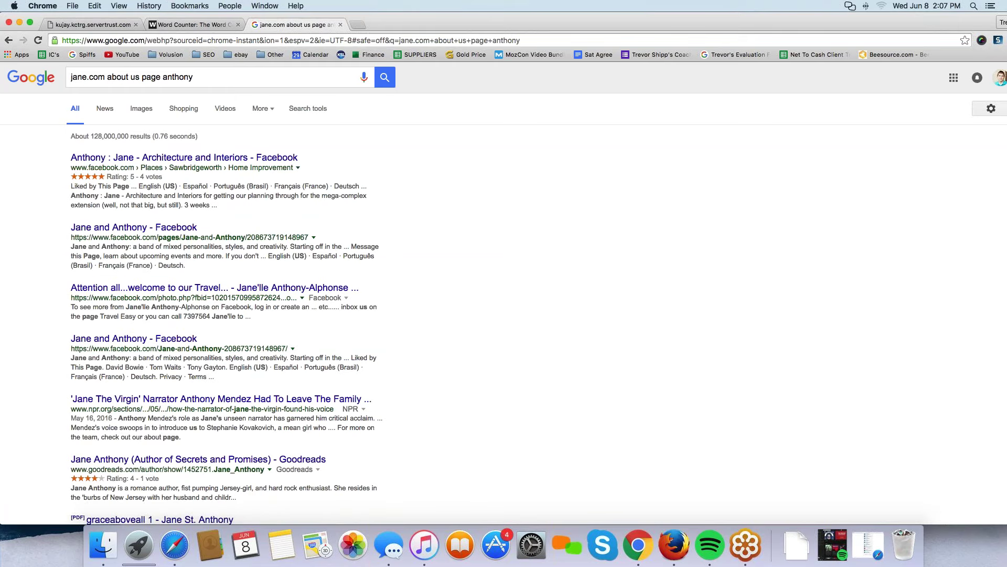
{"action": "left_click", "coordinate": [186, 39]}
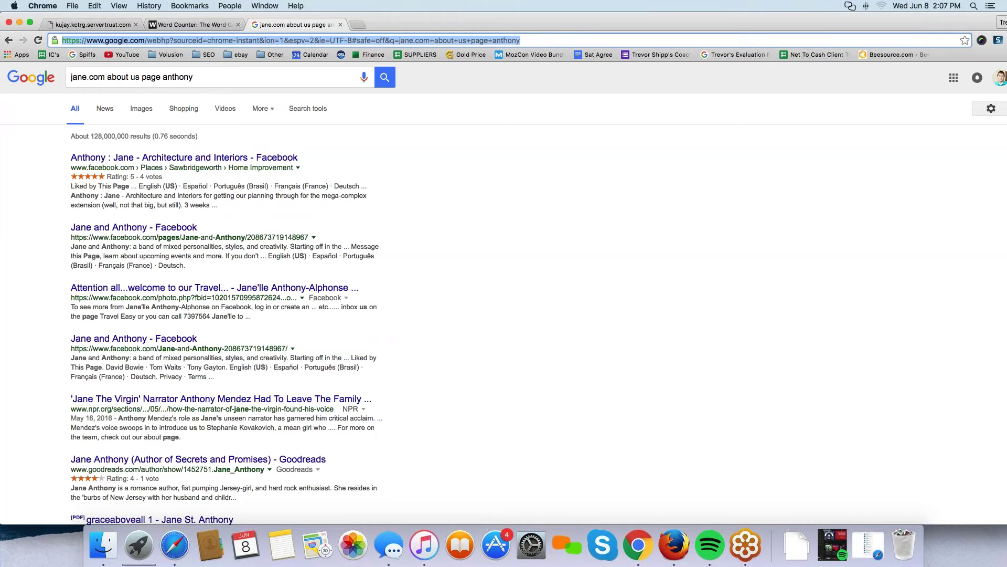
{"action": "type", "text": "jane.com"}
{"action": "key", "text": "Return"}
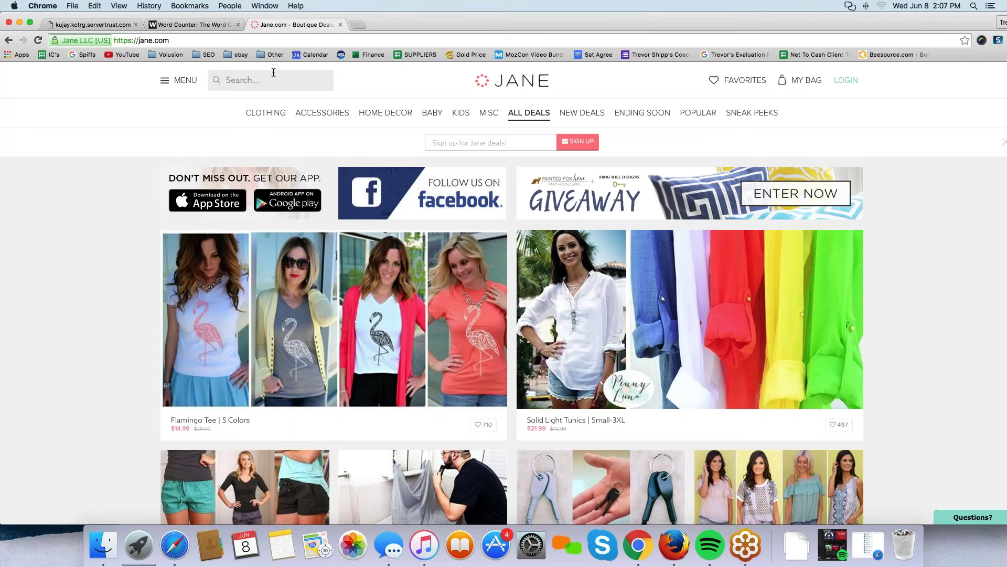
{"action": "left_click", "coordinate": [178, 80]}
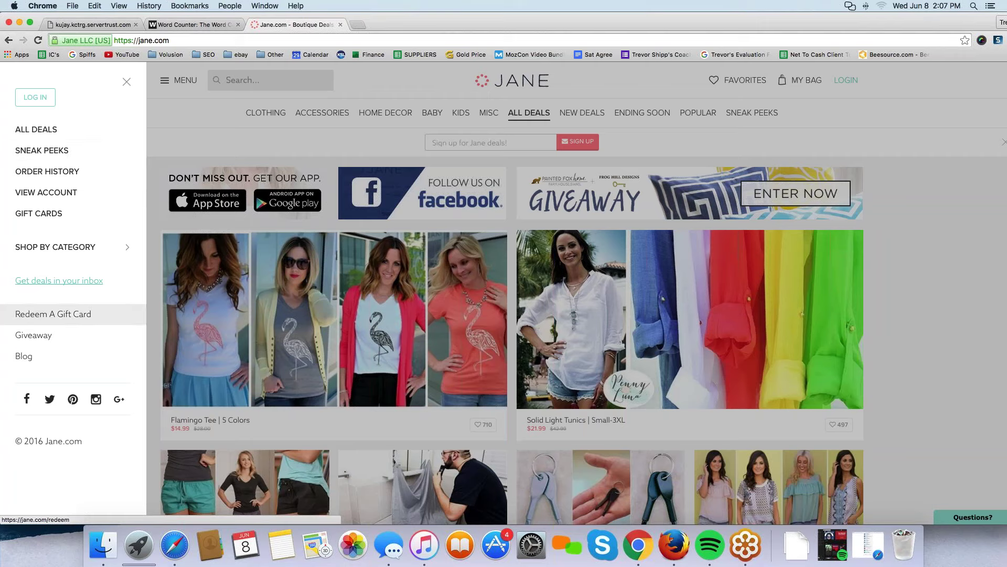
{"action": "left_click", "coordinate": [127, 82]}
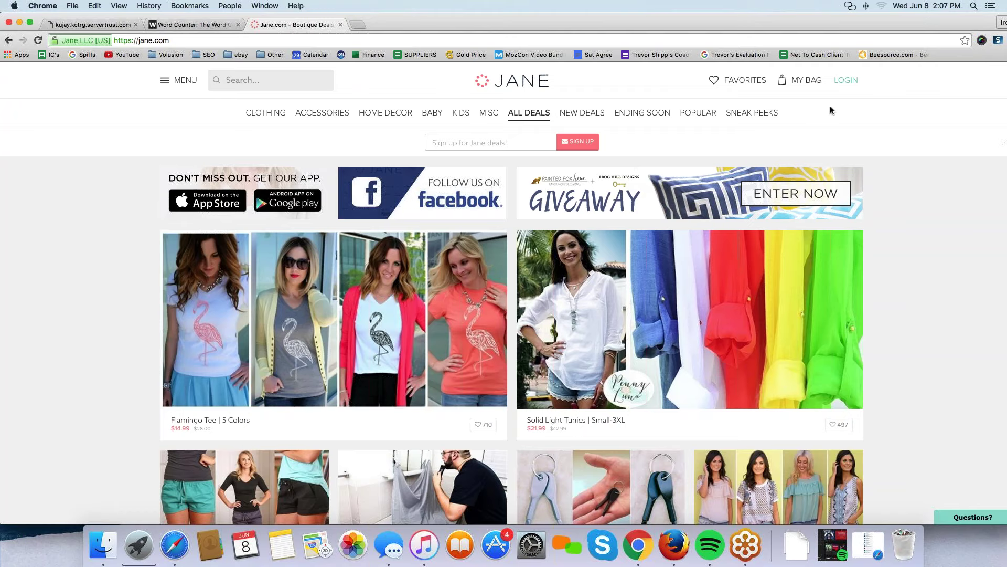
Circle Jane.com's top category menu with the annotation pen, then clear the mark.
{"action": "mouse_move", "coordinate": [835, 102]}
{"action": "left_mouse_down"}
{"action": "mouse_move", "coordinate": [324, 93]}
{"action": "mouse_move", "coordinate": [224, 113]}
{"action": "mouse_move", "coordinate": [330, 135]}
{"action": "left_mouse_up"}
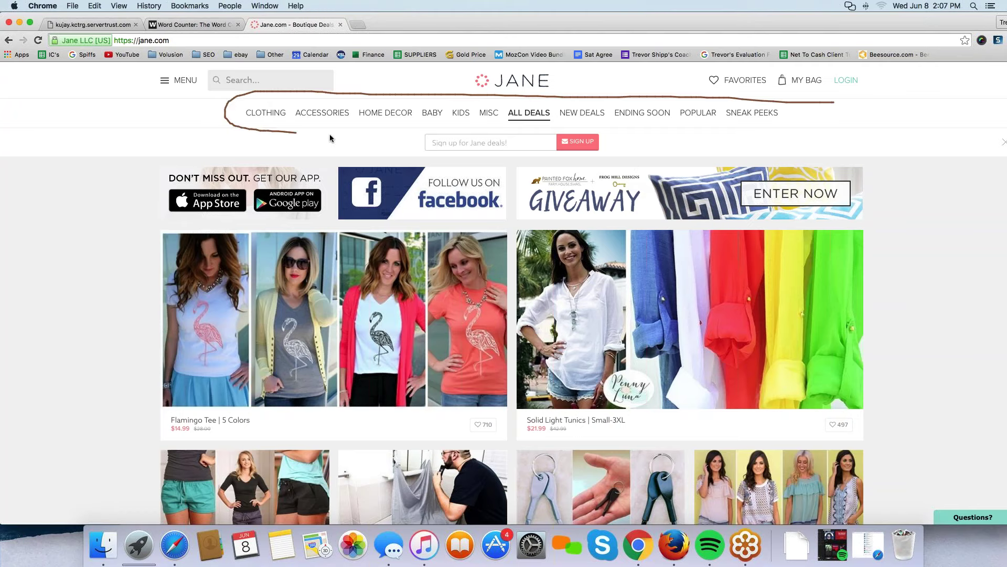
{"action": "left_click_drag", "start_coordinate": [474, 134], "coordinate": [683, 128]}
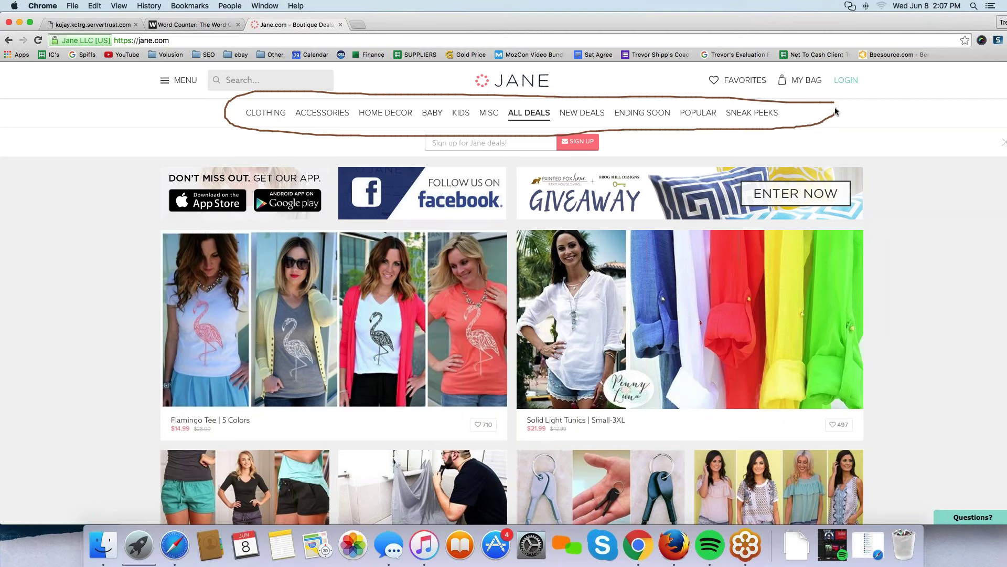
{"action": "left_click_drag", "start_coordinate": [835, 108], "coordinate": [830, 103]}
{"action": "left_click", "coordinate": [399, 149]}
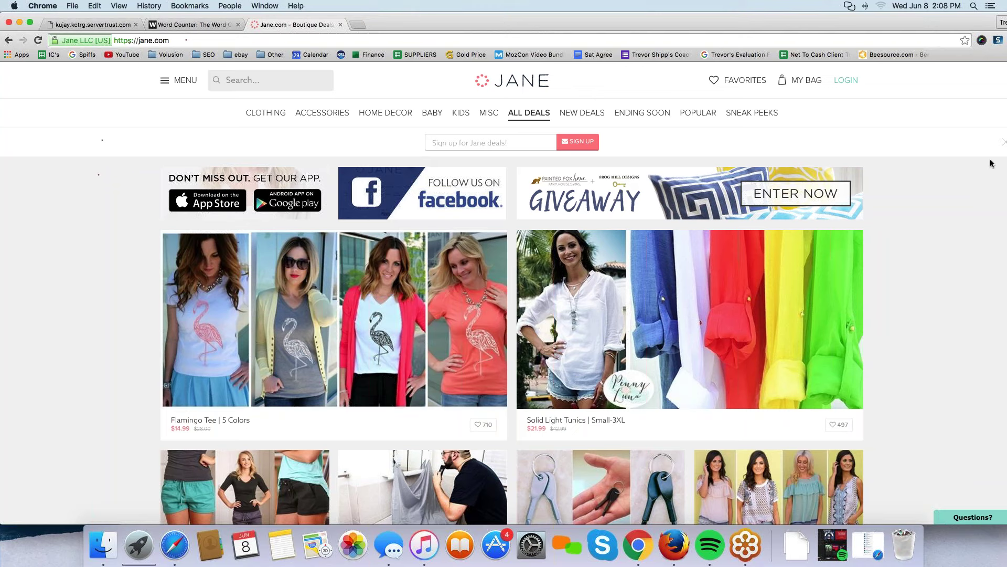
Go to the ThinkGeek website by entering thinkgeek in the address bar.
{"action": "left_click", "coordinate": [152, 42]}
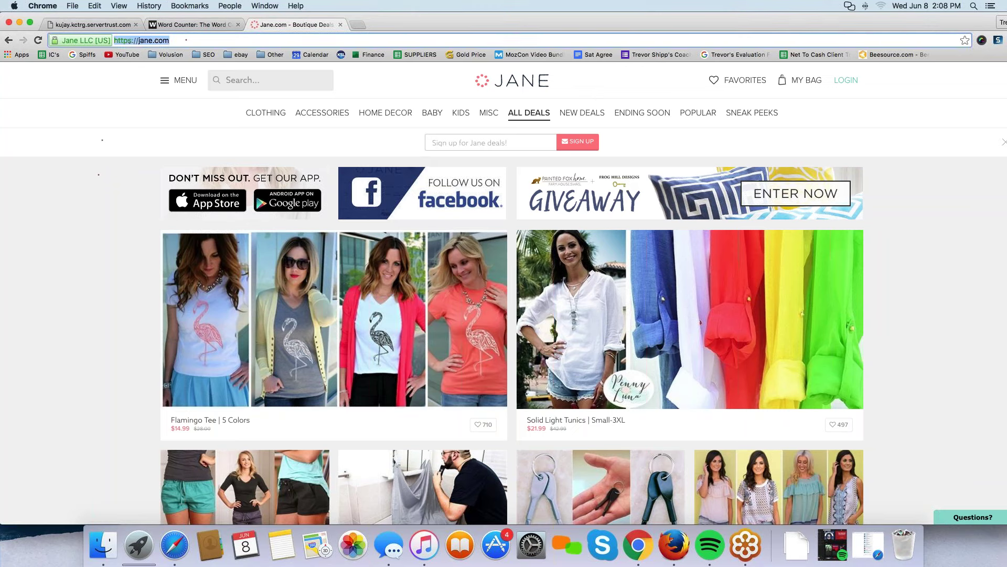
{"action": "type", "text": "thinkgeek"}
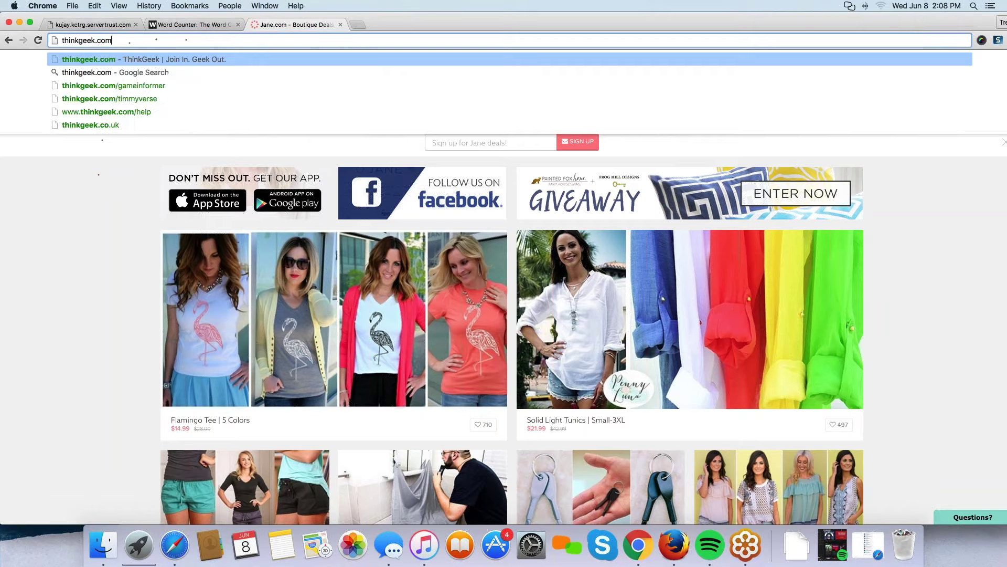
{"action": "key", "text": "Return"}
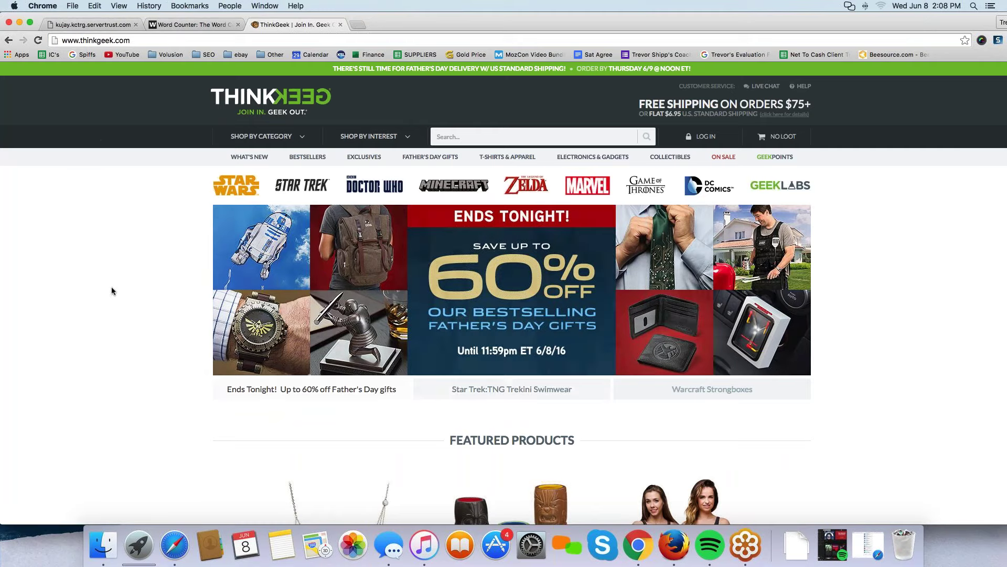
{"action": "scroll", "coordinate": [108, 290], "scroll_direction": "down", "scroll_amount": 1}
{"action": "scroll", "coordinate": [110, 290], "scroll_direction": "down", "scroll_amount": 2}
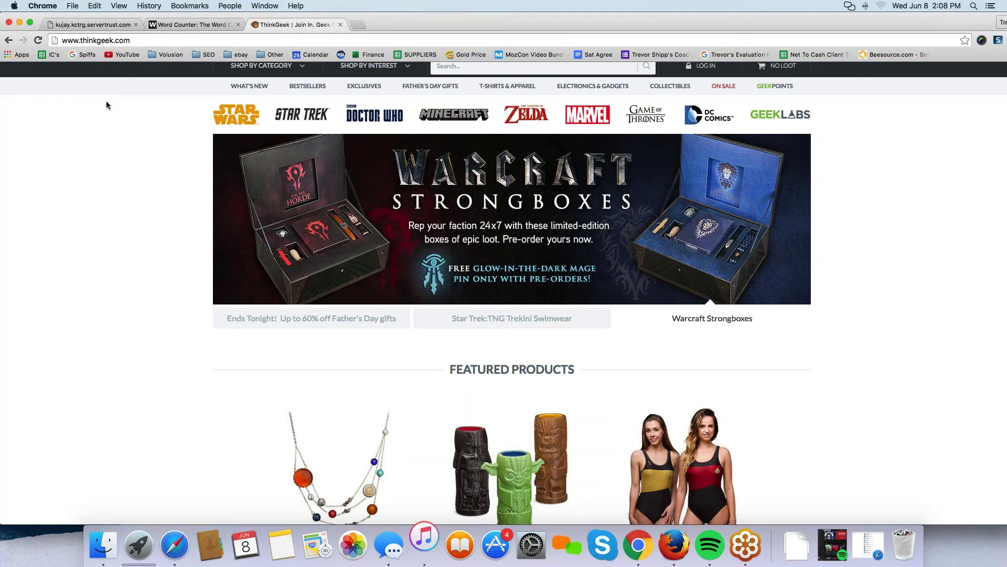
{"action": "scroll", "coordinate": [130, 113], "scroll_direction": "up", "scroll_amount": 3}
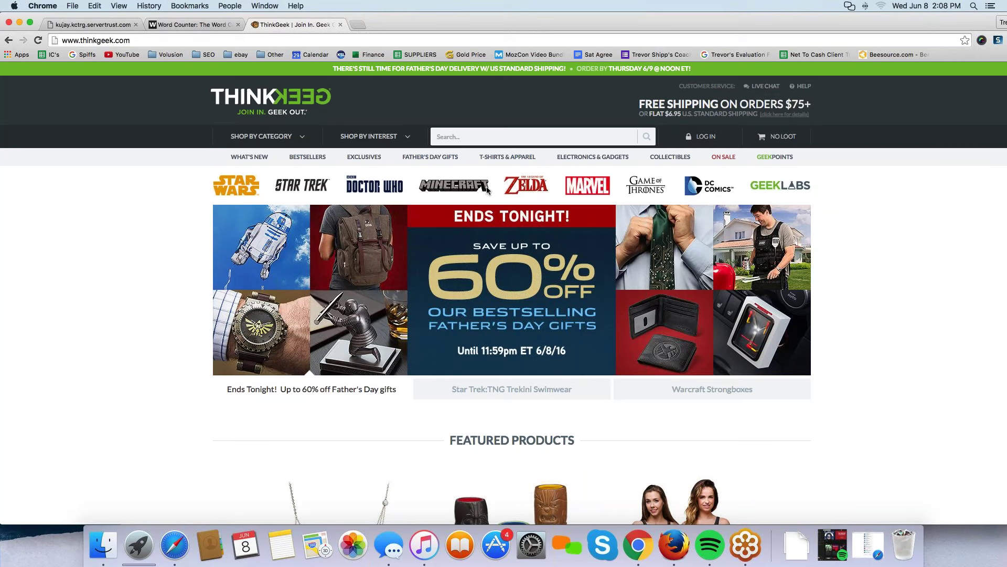
{"action": "left_click_drag", "start_coordinate": [210, 168], "coordinate": [326, 169]}
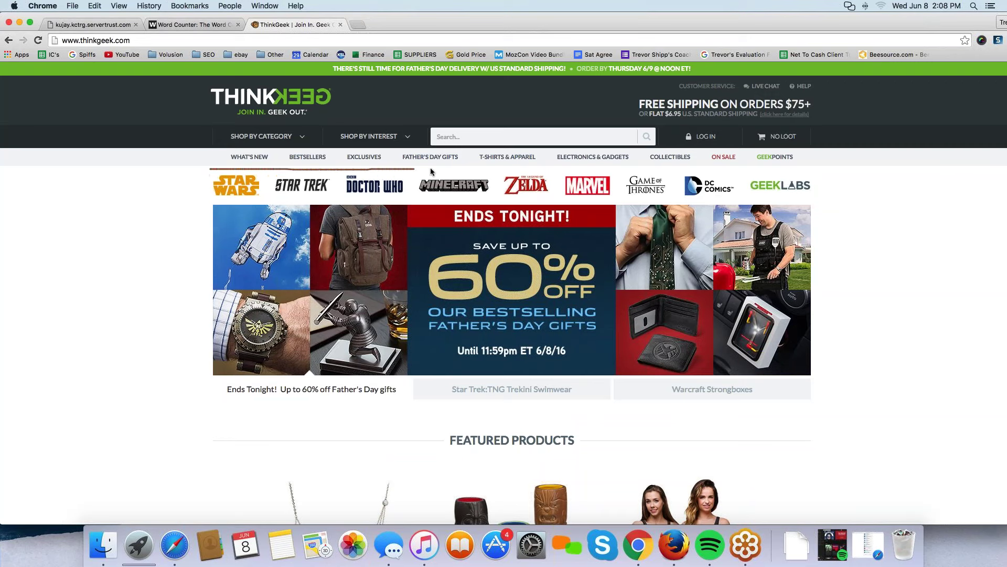
{"action": "left_click_drag", "start_coordinate": [430, 168], "coordinate": [720, 168]}
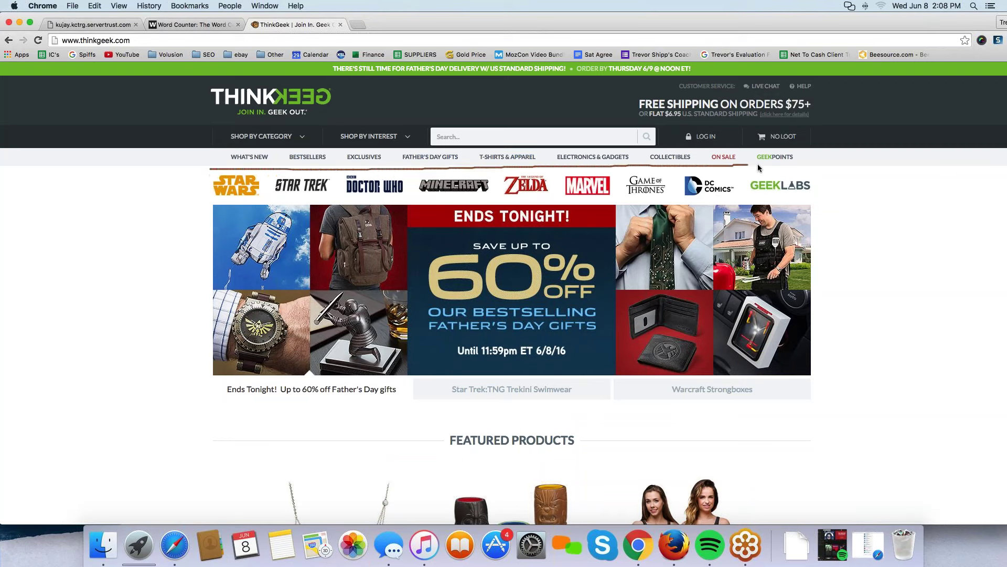
{"action": "mouse_move", "coordinate": [808, 165]}
{"action": "left_mouse_down"}
{"action": "mouse_move", "coordinate": [777, 146]}
{"action": "mouse_move", "coordinate": [244, 148]}
{"action": "mouse_move", "coordinate": [201, 167]}
{"action": "left_mouse_up"}
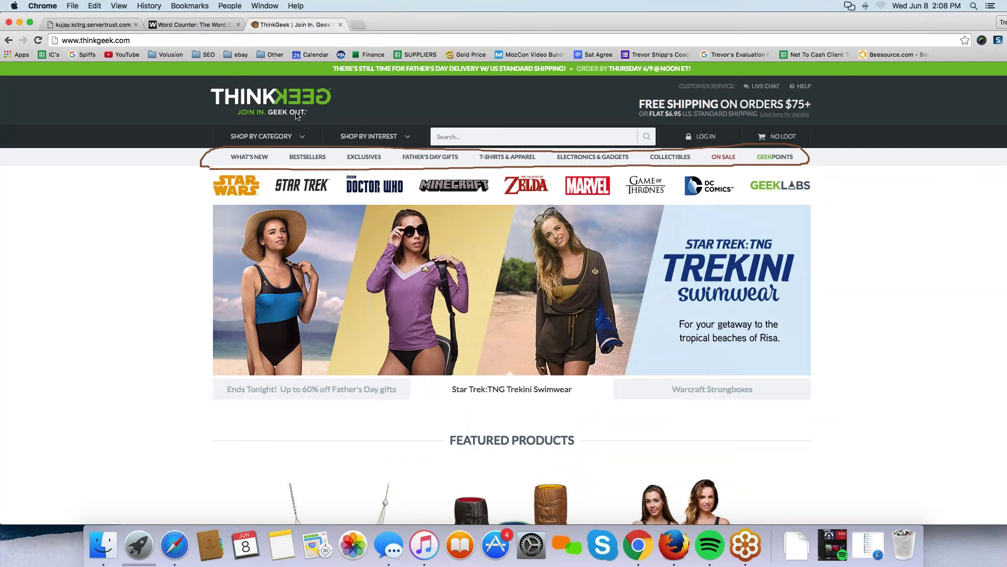
{"action": "left_click_drag", "start_coordinate": [310, 139], "coordinate": [307, 115]}
{"action": "mouse_move", "coordinate": [415, 109]}
{"action": "left_mouse_down"}
{"action": "mouse_move", "coordinate": [333, 148]}
{"action": "mouse_move", "coordinate": [414, 111]}
{"action": "left_mouse_up"}
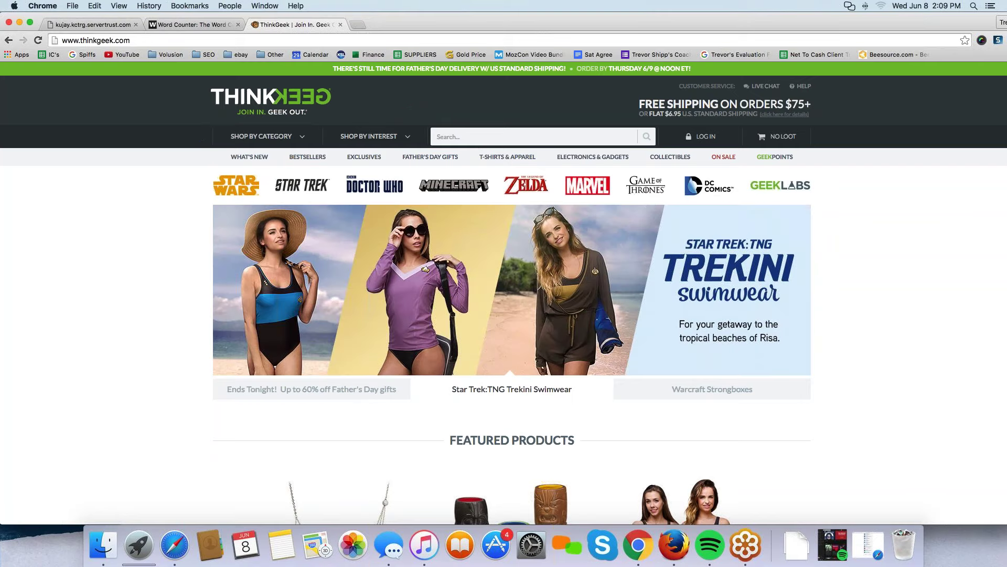
Scroll ThinkGeek's homepage down to the footer with its About ThinkGeek link column.
{"action": "scroll", "coordinate": [73, 258], "scroll_direction": "down", "scroll_amount": 6}
{"action": "scroll", "coordinate": [74, 260], "scroll_direction": "down", "scroll_amount": 17}
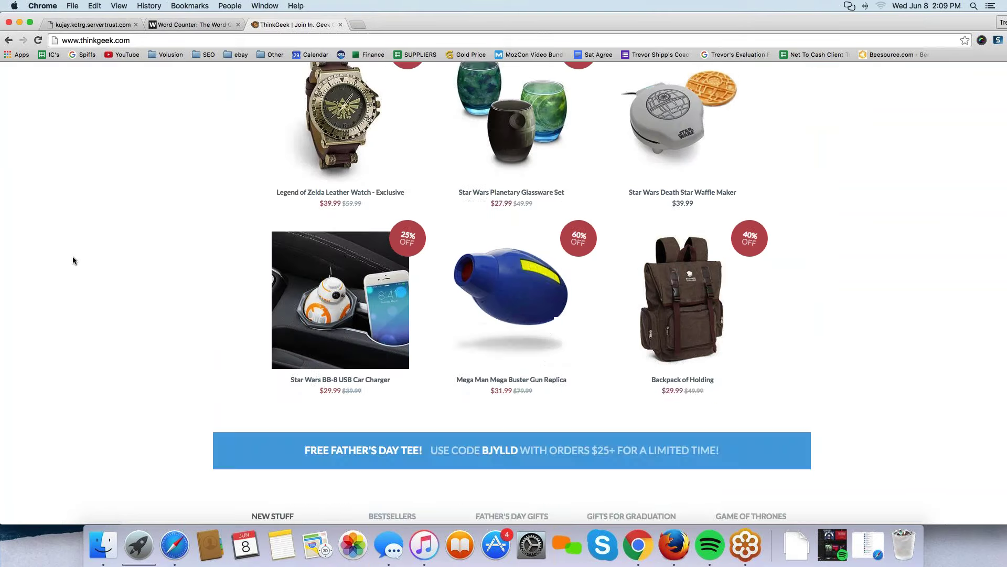
{"action": "scroll", "coordinate": [74, 260], "scroll_direction": "down", "scroll_amount": 20}
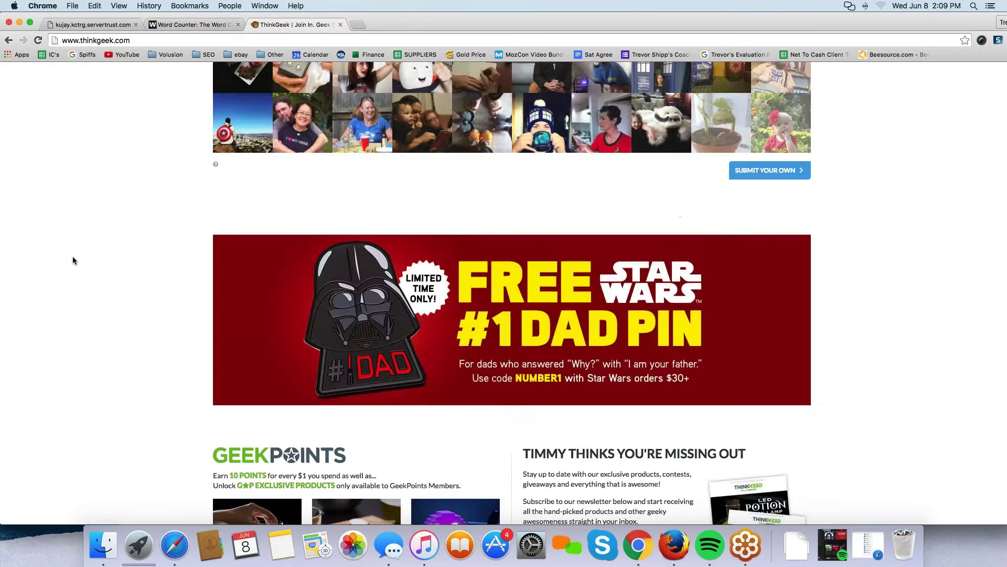
{"action": "scroll", "coordinate": [73, 258], "scroll_direction": "down", "scroll_amount": 8}
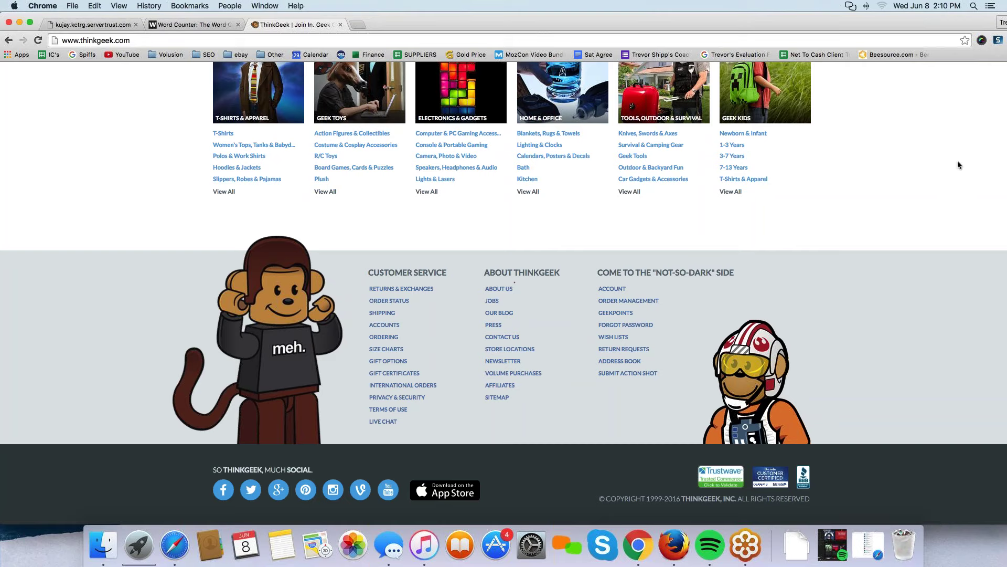
Open ThinkGeek's About Us page, zoom to 125%, and select the WHO WE ARE mission sentence.
{"action": "left_click", "coordinate": [499, 289]}
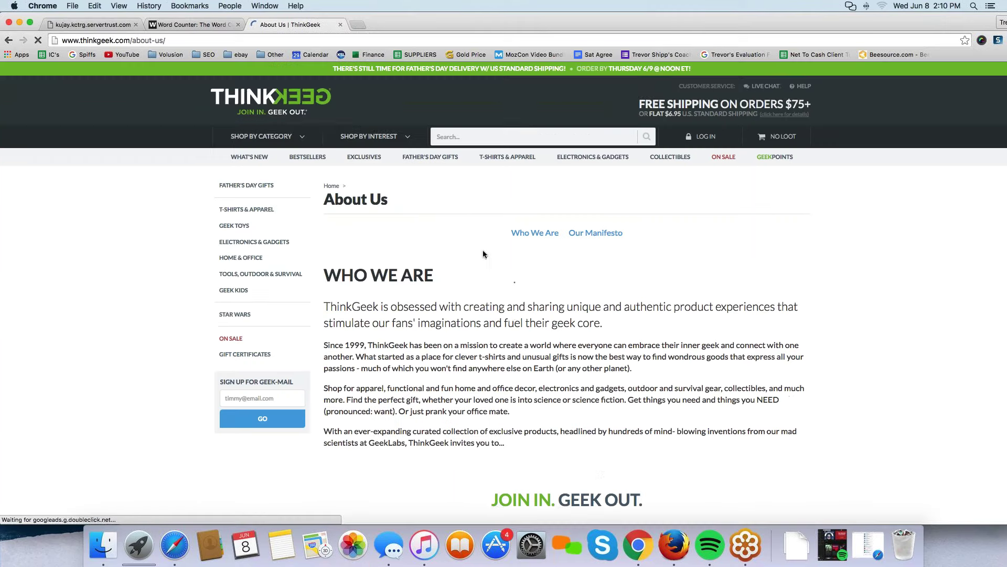
{"action": "scroll", "coordinate": [483, 254], "scroll_direction": "down", "scroll_amount": 1}
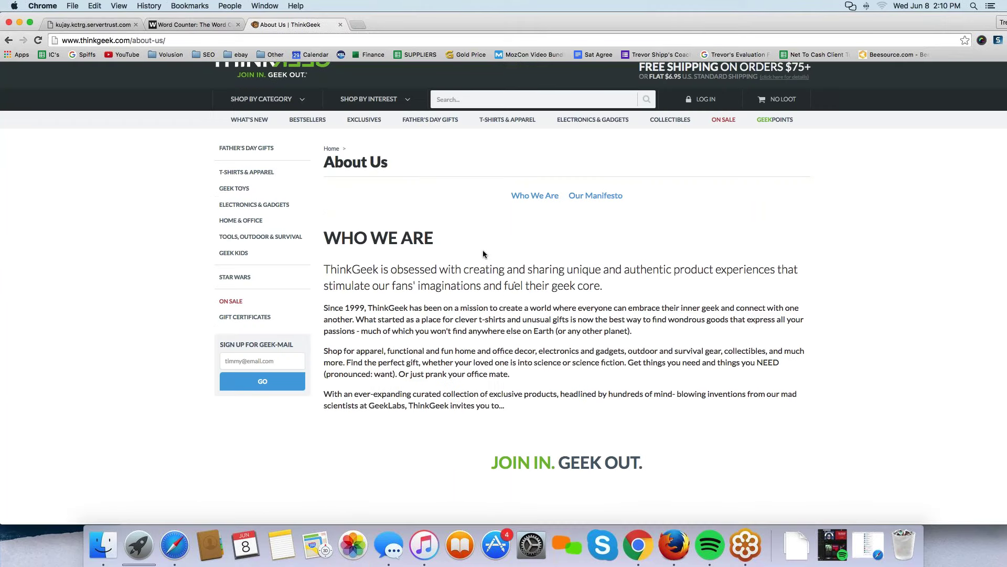
{"action": "key", "text": "super+equal"}
{"action": "key", "text": "super+equal"}
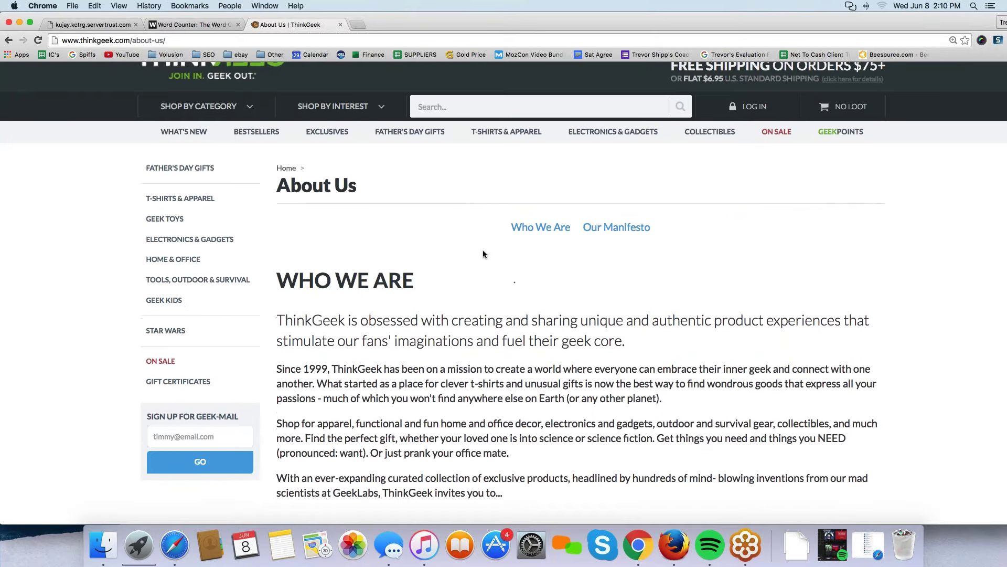
{"action": "scroll", "coordinate": [483, 254], "scroll_direction": "up", "scroll_amount": 1}
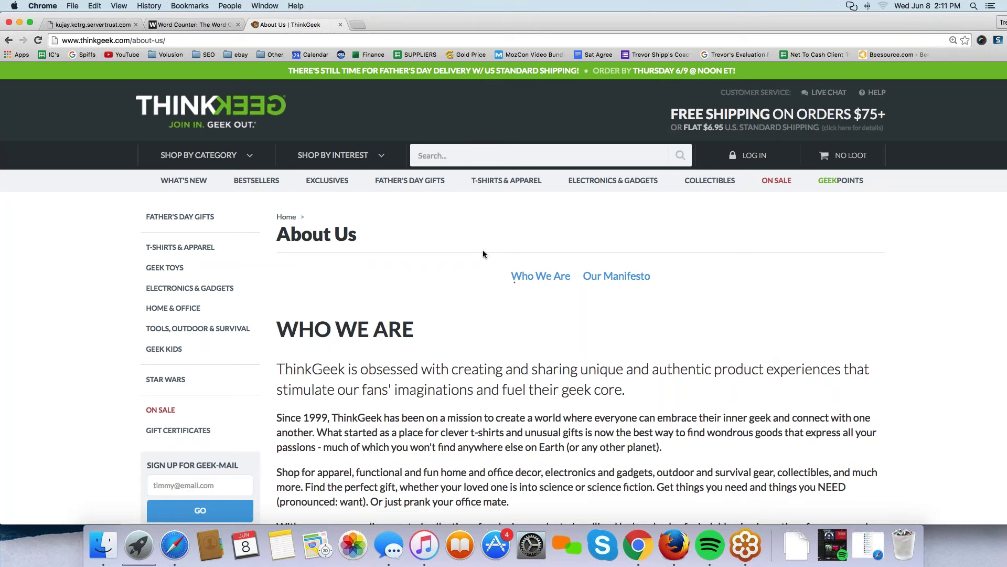
{"action": "scroll", "coordinate": [483, 254], "scroll_direction": "down", "scroll_amount": 2}
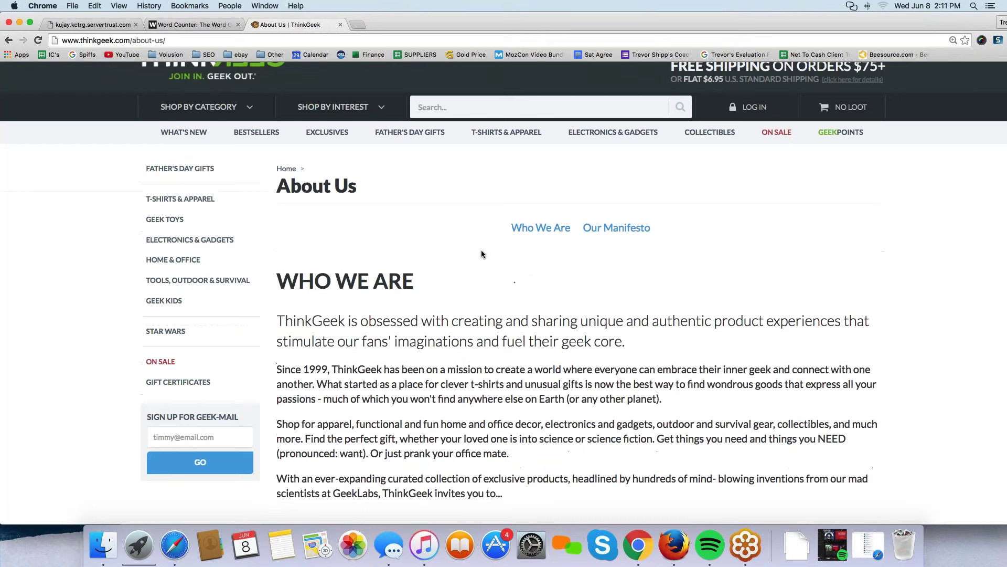
{"action": "left_click_drag", "start_coordinate": [280, 321], "coordinate": [638, 335]}
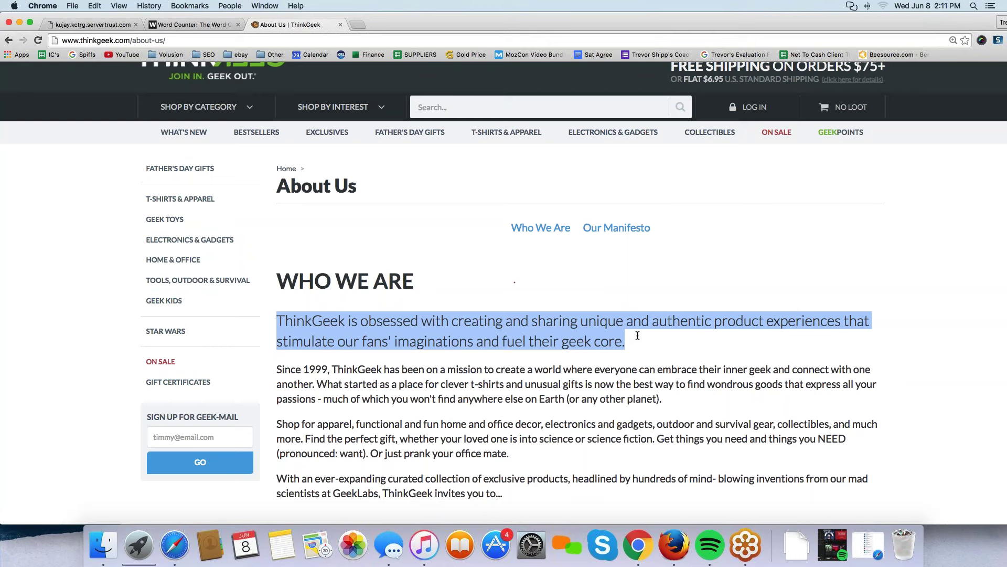
Add a '1. Mission statement -' line under the Word Counter title, then return to ThinkGeek.
{"action": "left_click", "coordinate": [90, 25]}
{"action": "key", "text": "ctrl+Tab"}
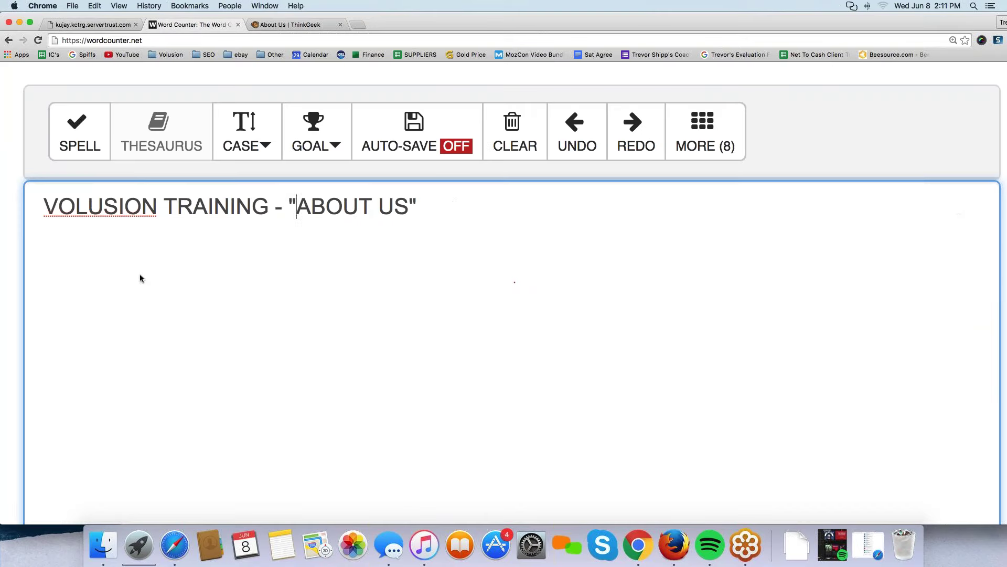
{"action": "left_click", "coordinate": [452, 205]}
{"action": "key", "text": "Return"}
{"action": "type", "text": "1. Mission statement"}
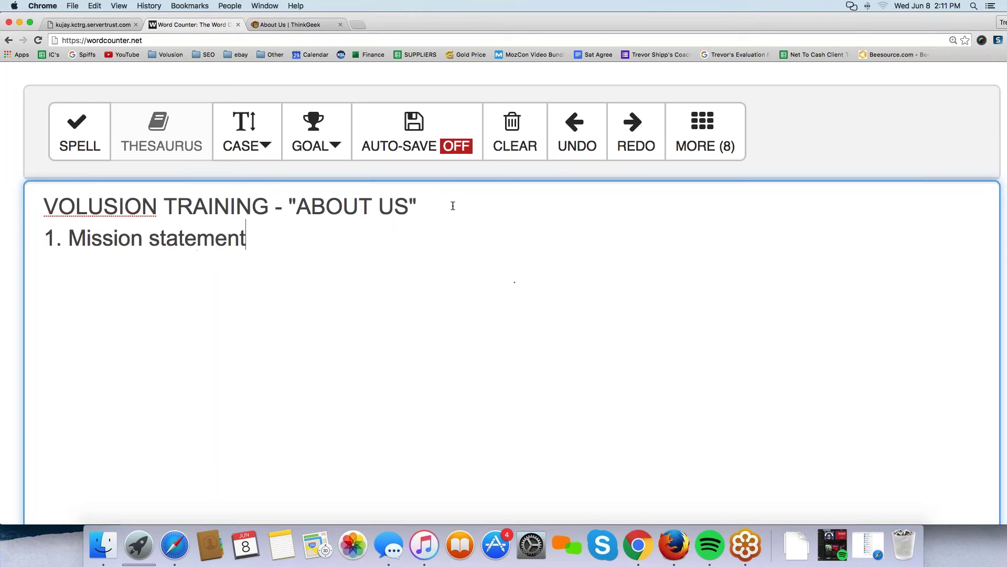
{"action": "type", "text": " -"}
{"action": "key", "text": "ctrl+Tab"}
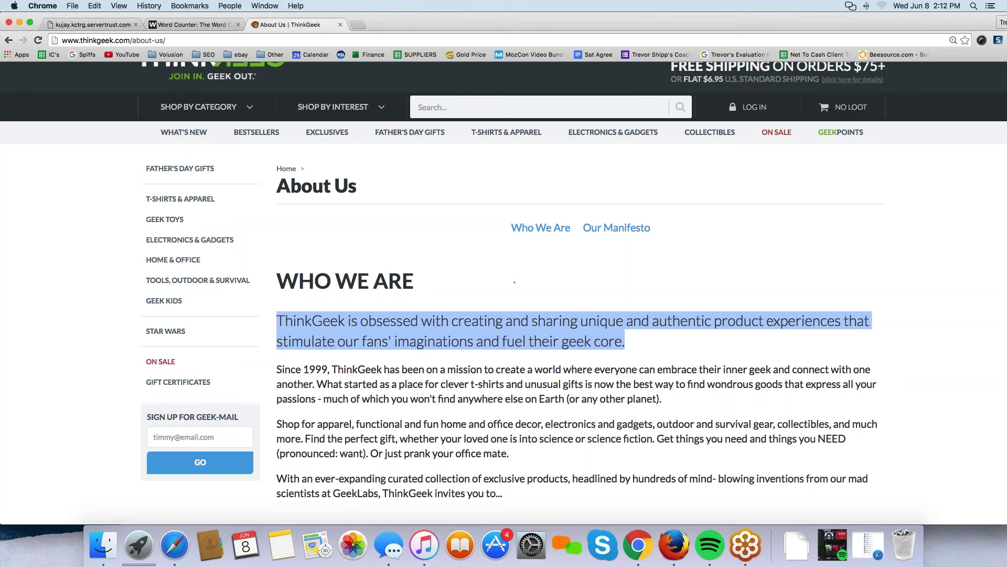
Select the three paragraphs after ThinkGeek's mission sentence, from 'Since 1999' through 'With an ever-expanding'.
{"action": "left_click", "coordinate": [515, 282]}
{"action": "left_click_drag", "start_coordinate": [277, 321], "coordinate": [633, 337]}
{"action": "scroll", "coordinate": [632, 336], "scroll_direction": "down", "scroll_amount": 1}
{"action": "scroll", "coordinate": [633, 336], "scroll_direction": "down", "scroll_amount": 3}
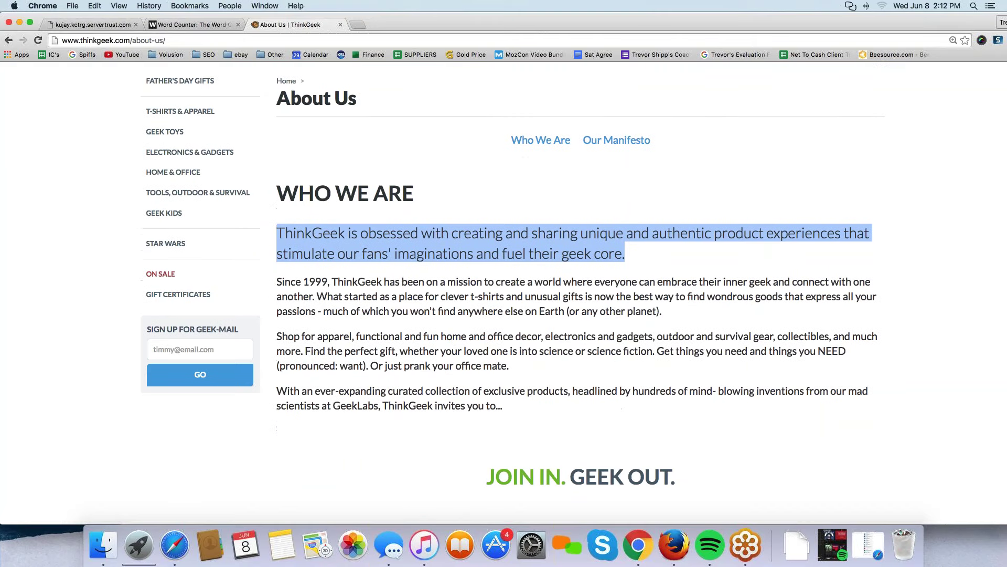
{"action": "left_click_drag", "start_coordinate": [277, 282], "coordinate": [541, 410]}
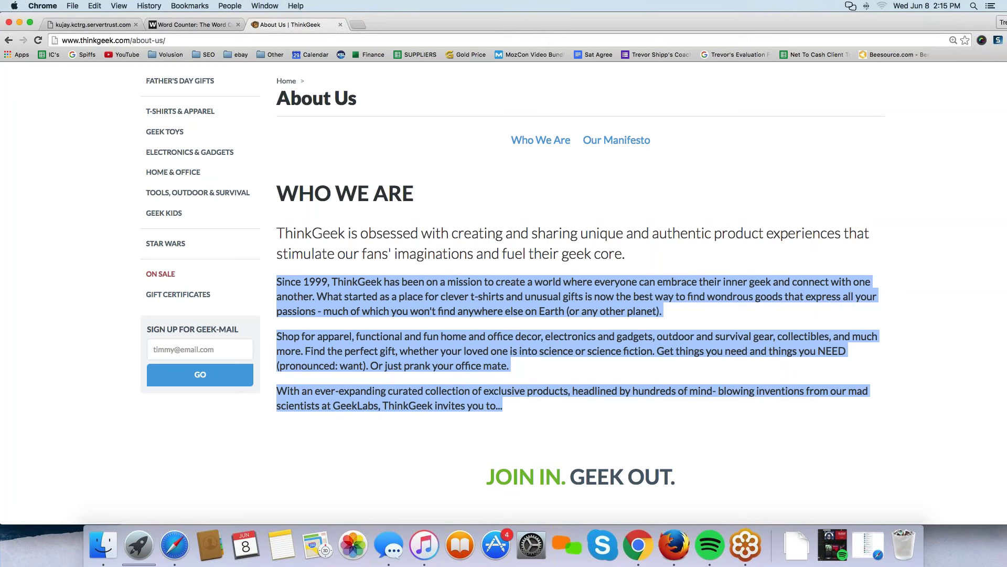
{"action": "left_click", "coordinate": [595, 214]}
{"action": "left_click_drag", "start_coordinate": [277, 233], "coordinate": [626, 258]}
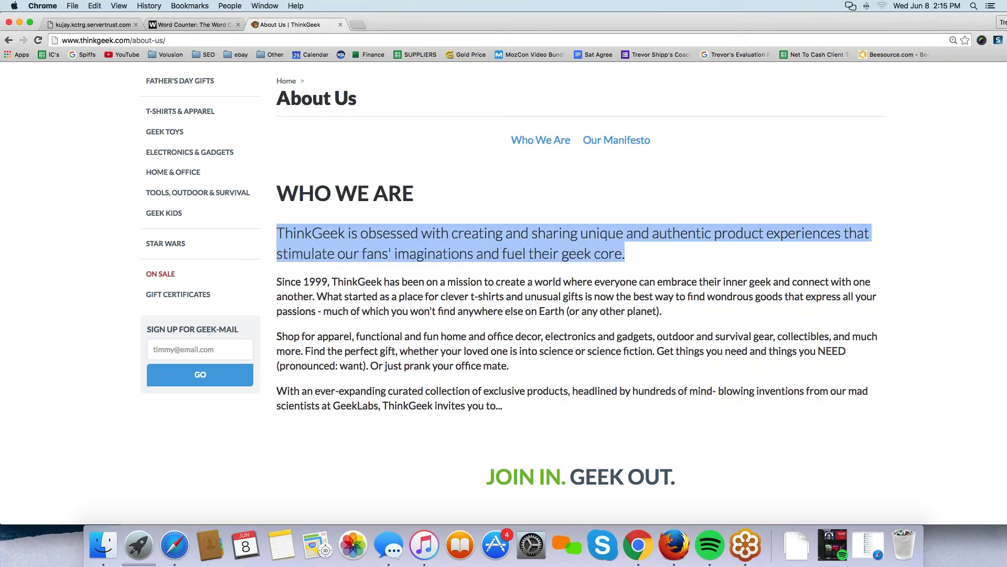
{"action": "left_click", "coordinate": [321, 300]}
{"action": "left_click_drag", "start_coordinate": [277, 281], "coordinate": [535, 411]}
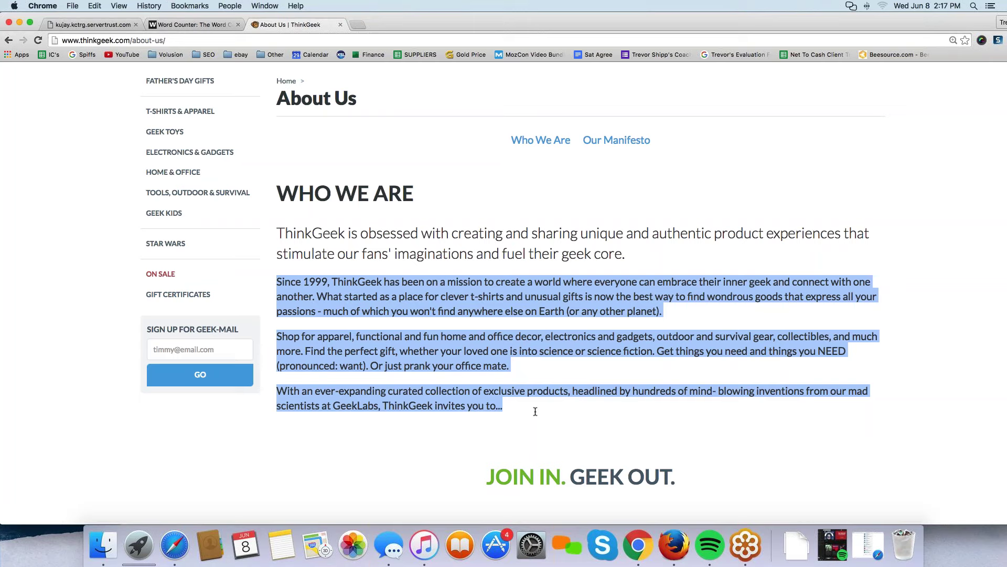
In the Word Counter notes, add point '2. Tell your story! (honestly!)' below Mission statement.
{"action": "left_click", "coordinate": [186, 25]}
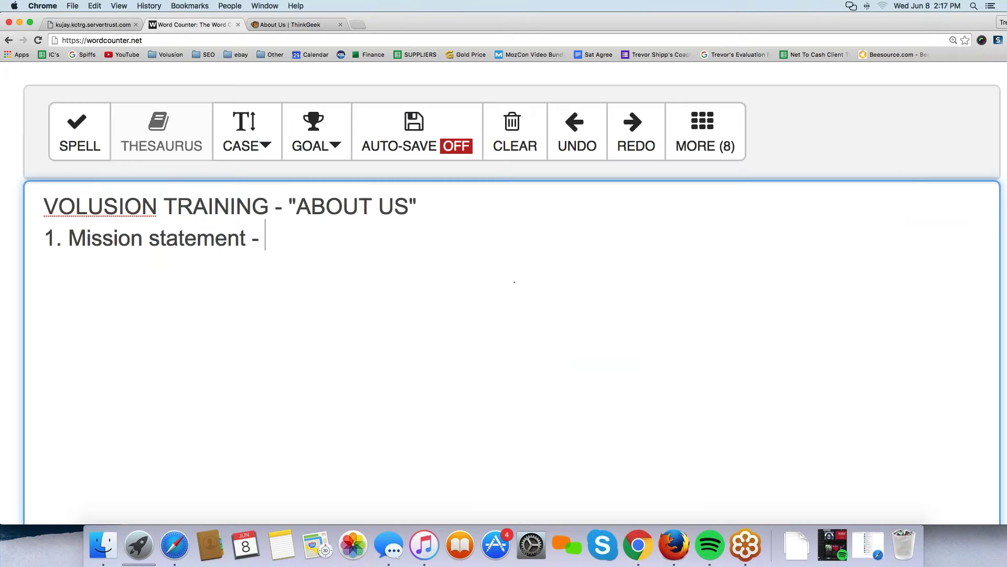
{"action": "key", "text": "BackSpace"}
{"action": "key", "text": "BackSpace"}
{"action": "key", "text": "BackSpace"}
{"action": "key", "text": "Return"}
{"action": "type", "text": "2. Tell your store"}
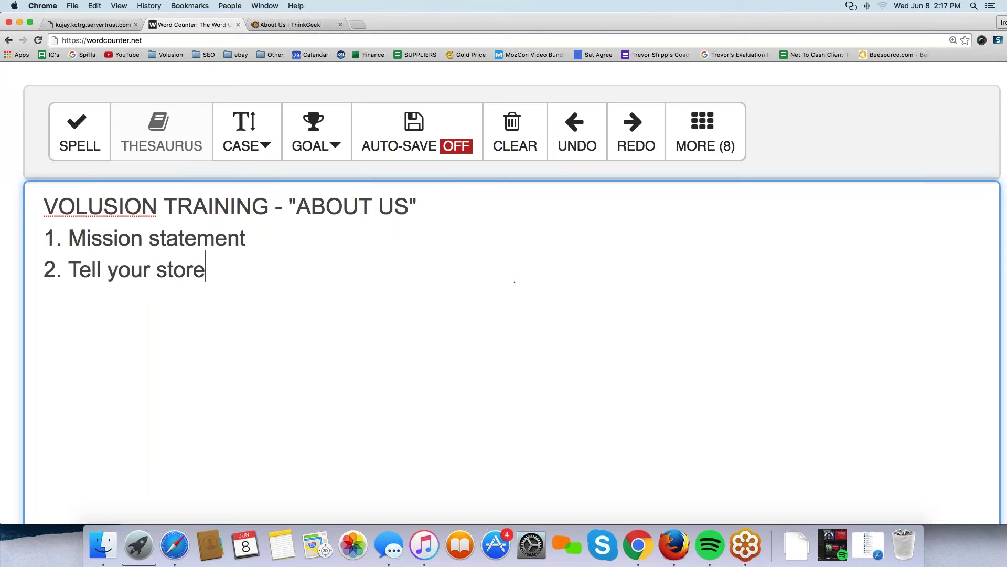
{"action": "key", "text": "BackSpace"}
{"action": "type", "text": "y! (hgone"}
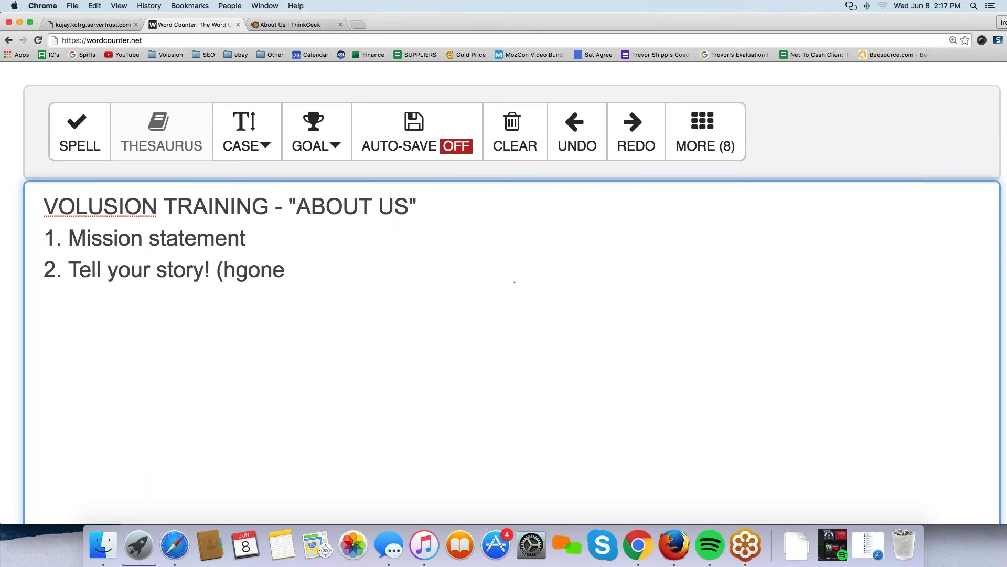
{"action": "key", "text": "BackSpace"}
{"action": "key", "text": "BackSpace"}
{"action": "key", "text": "BackSpace"}
{"action": "key", "text": "BackSpace"}
{"action": "type", "text": "onestly"}
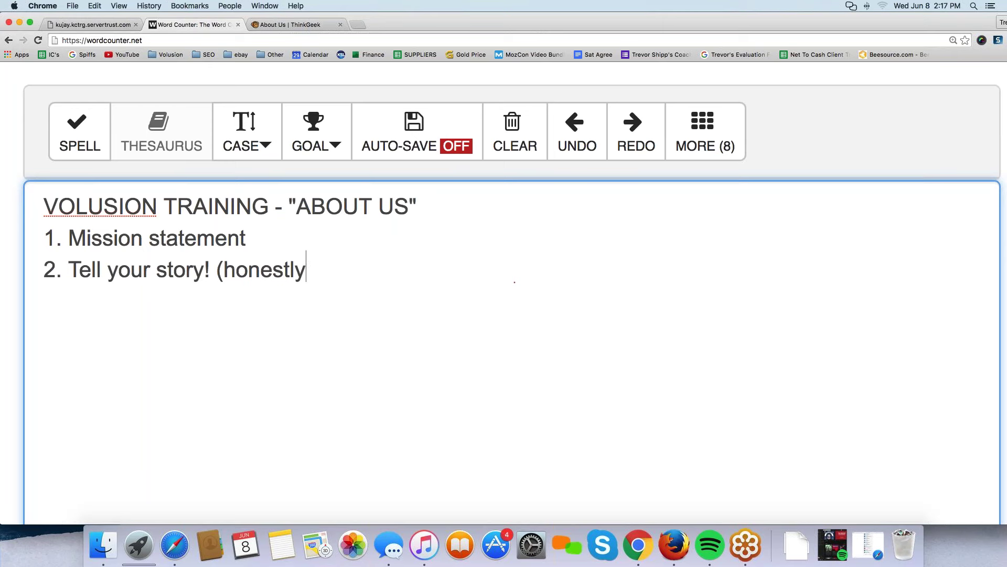
{"action": "type", "text": "!)"}
Add point '3. Tell us what you sell and why sell it' and review the list.
{"action": "key", "text": "Return"}
{"action": "type", "text": "3. Tell"}
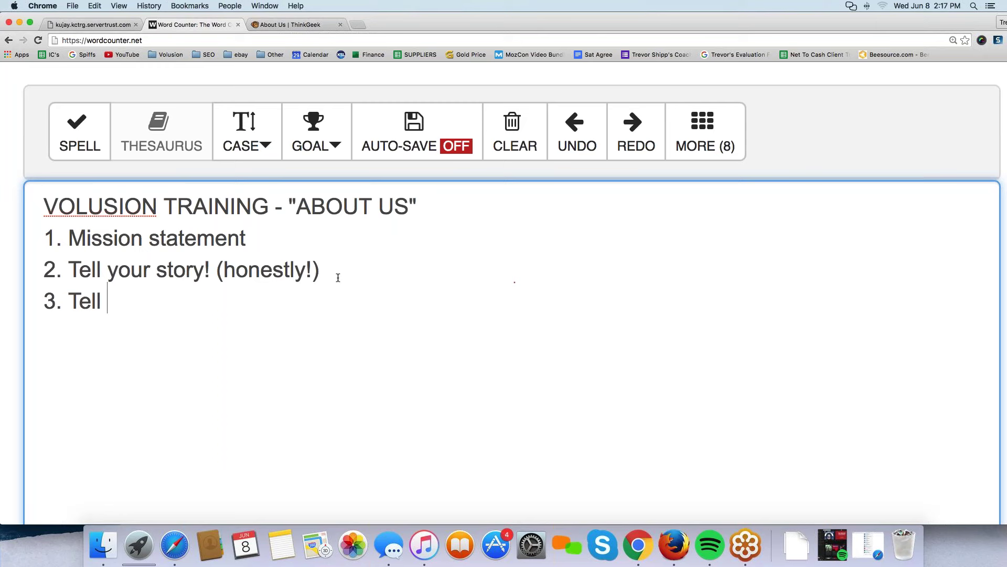
{"action": "type", "text": "us what you sel"}
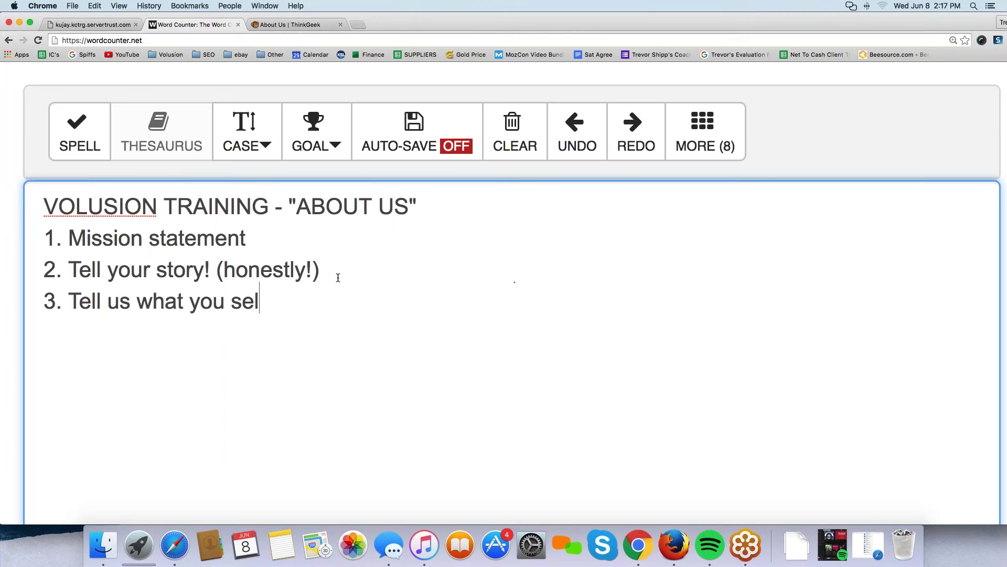
{"action": "type", "text": "l and why sell it"}
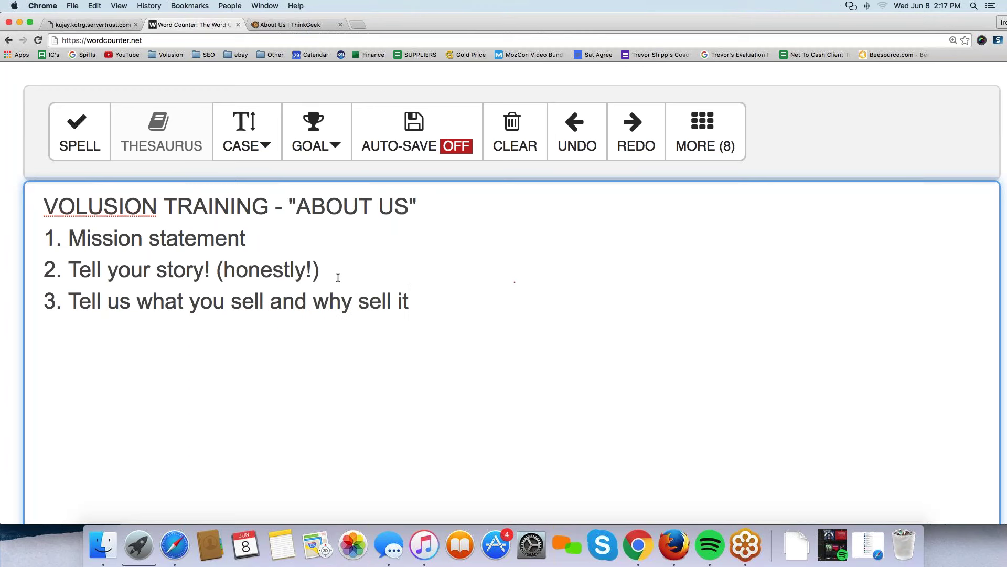
{"action": "left_click_drag", "start_coordinate": [410, 301], "coordinate": [56, 302]}
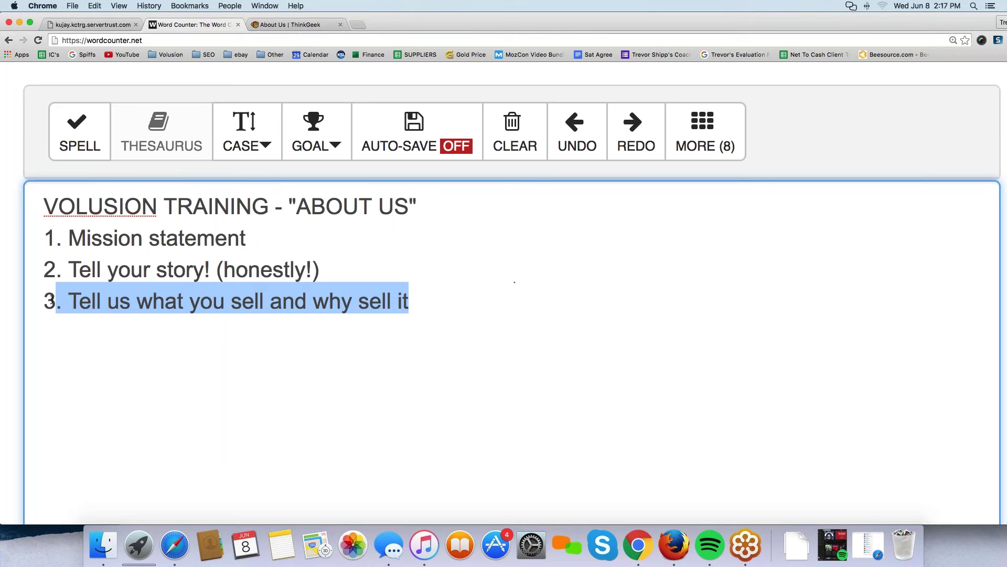
{"action": "left_click", "coordinate": [118, 384]}
{"action": "left_click_drag", "start_coordinate": [246, 237], "coordinate": [37, 233]}
{"action": "left_click", "coordinate": [88, 352]}
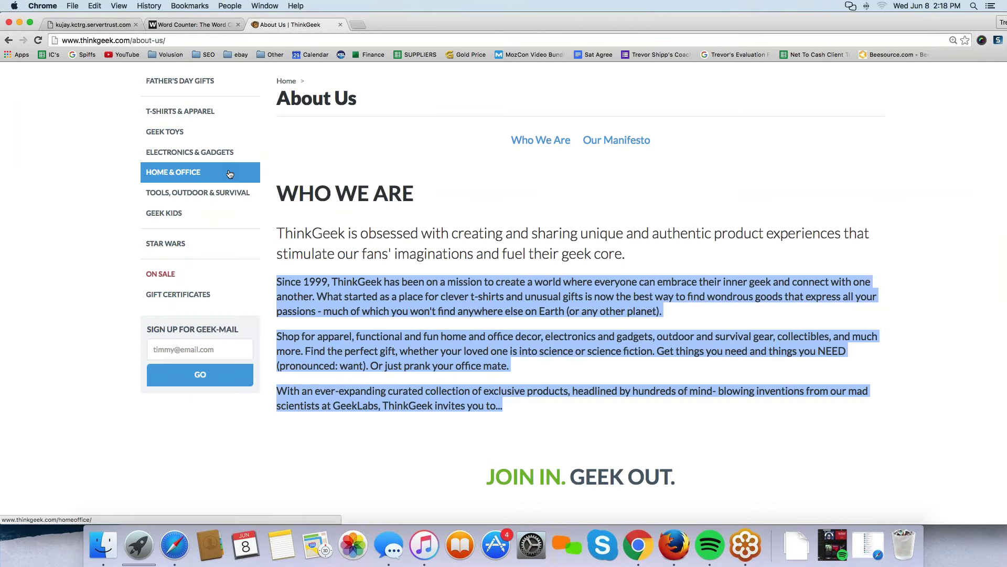
Scroll through ThinkGeek's About Us page, highlighting part of its 14-point manifesto.
{"action": "scroll", "coordinate": [174, 170], "scroll_direction": "down", "scroll_amount": 5}
{"action": "scroll", "coordinate": [515, 282], "scroll_direction": "down", "scroll_amount": 3}
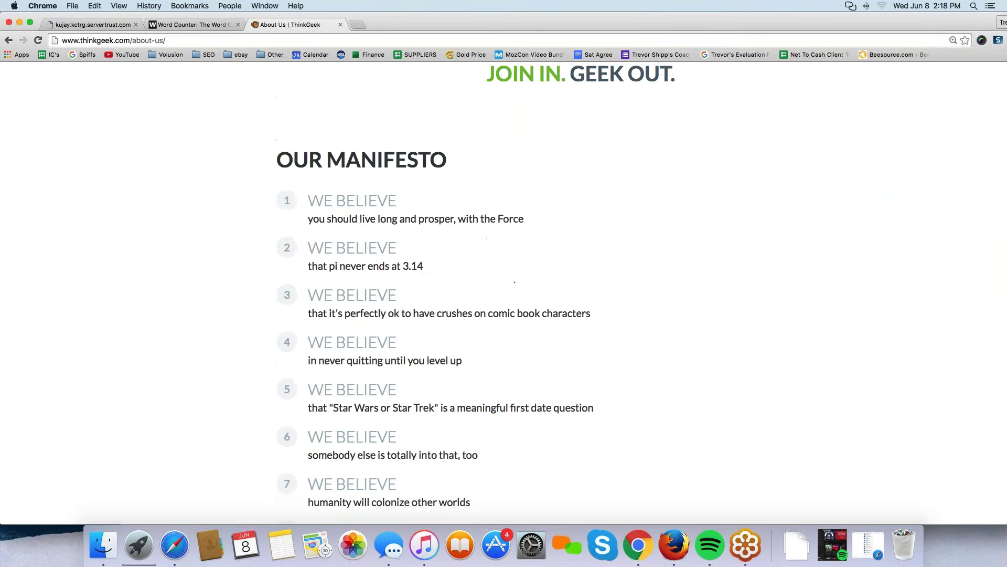
{"action": "scroll", "coordinate": [514, 282], "scroll_direction": "up", "scroll_amount": 2}
{"action": "scroll", "coordinate": [516, 283], "scroll_direction": "up", "scroll_amount": 1}
{"action": "scroll", "coordinate": [514, 282], "scroll_direction": "down", "scroll_amount": 1}
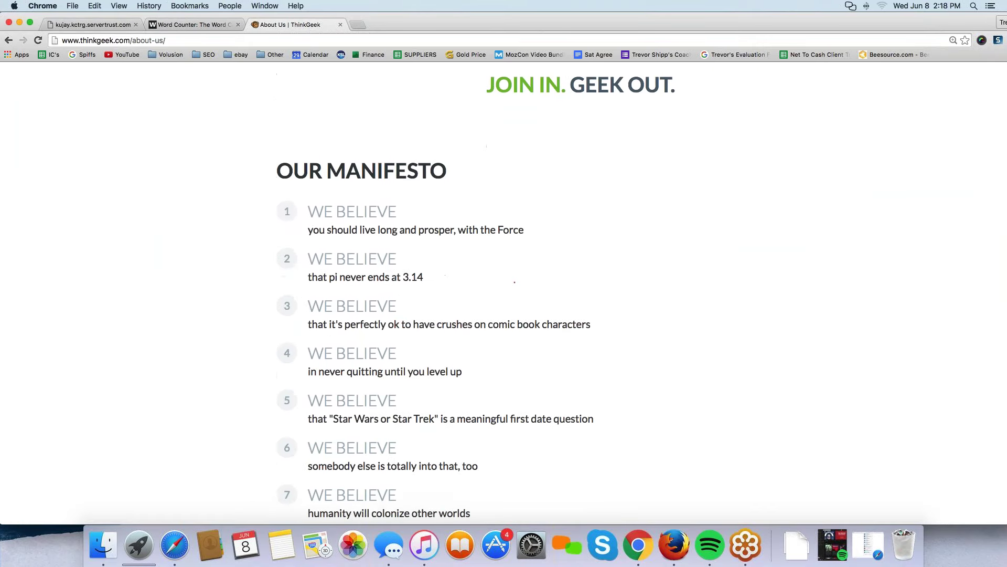
{"action": "left_click_drag", "start_coordinate": [275, 169], "coordinate": [206, 168]}
{"action": "scroll", "coordinate": [482, 320], "scroll_direction": "down", "scroll_amount": 3}
{"action": "scroll", "coordinate": [482, 320], "scroll_direction": "down", "scroll_amount": 7}
Return to the top of the page and open a new blank browser tab.
{"action": "scroll", "coordinate": [215, 167], "scroll_direction": "up", "scroll_amount": 8}
{"action": "left_click", "coordinate": [205, 205]}
{"action": "scroll", "coordinate": [205, 205], "scroll_direction": "up", "scroll_amount": 15}
{"action": "scroll", "coordinate": [205, 220], "scroll_direction": "down", "scroll_amount": 12}
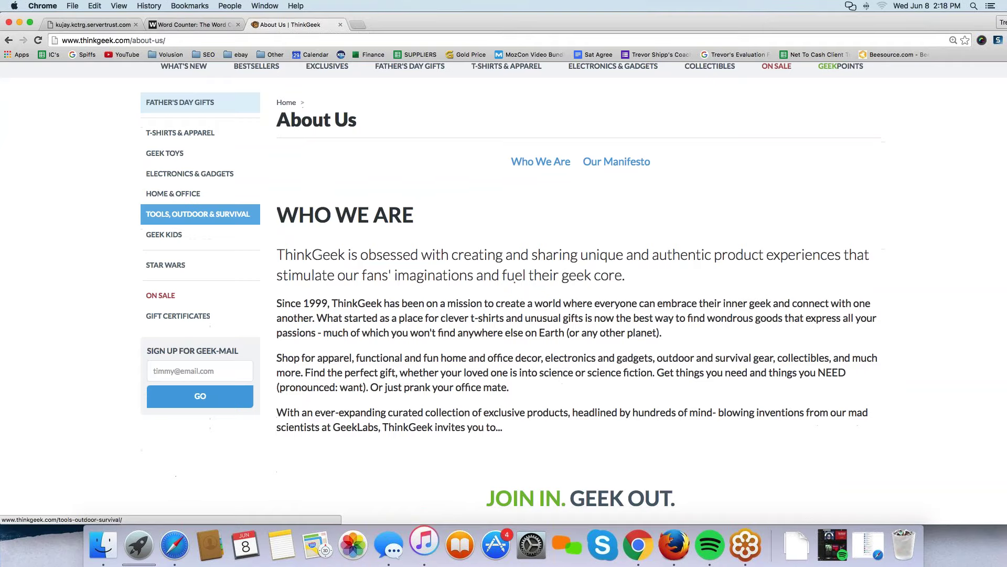
{"action": "scroll", "coordinate": [356, 266], "scroll_direction": "up", "scroll_amount": 15}
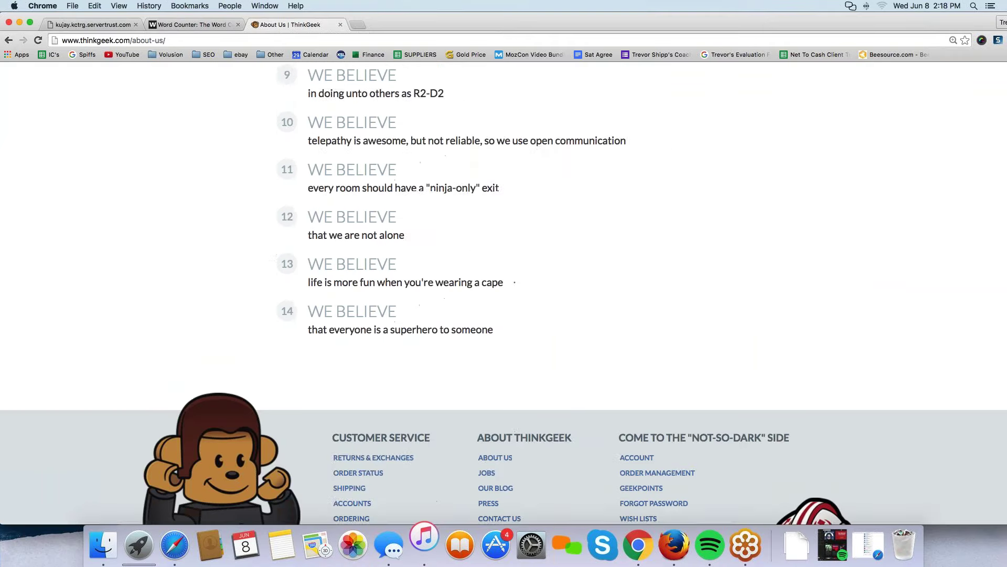
{"action": "left_click", "coordinate": [356, 26]}
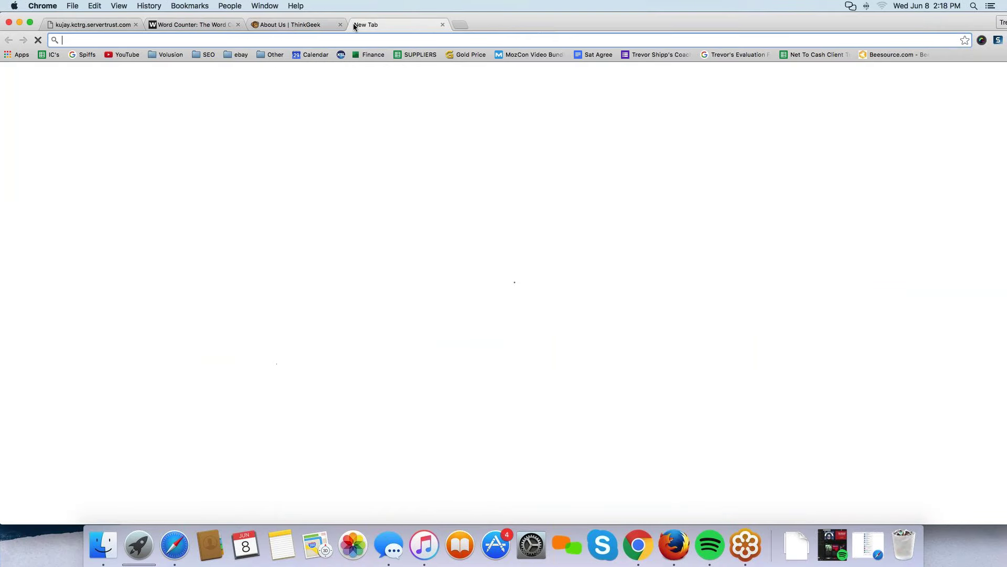
Google 'jane.com about the company' and open the 'About Jane - Jane.com' result.
{"action": "type", "text": "jane"}
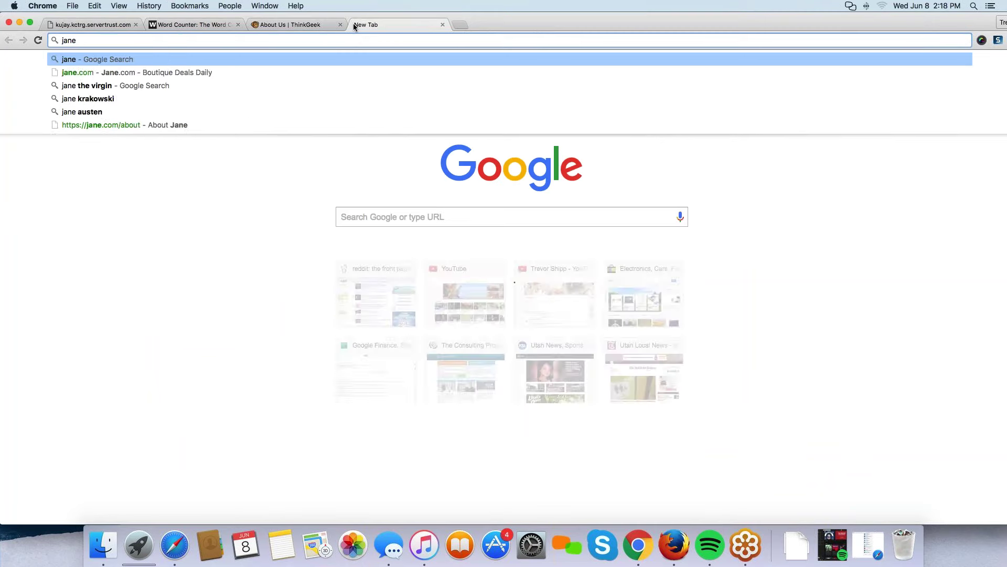
{"action": "type", "text": ".com about"}
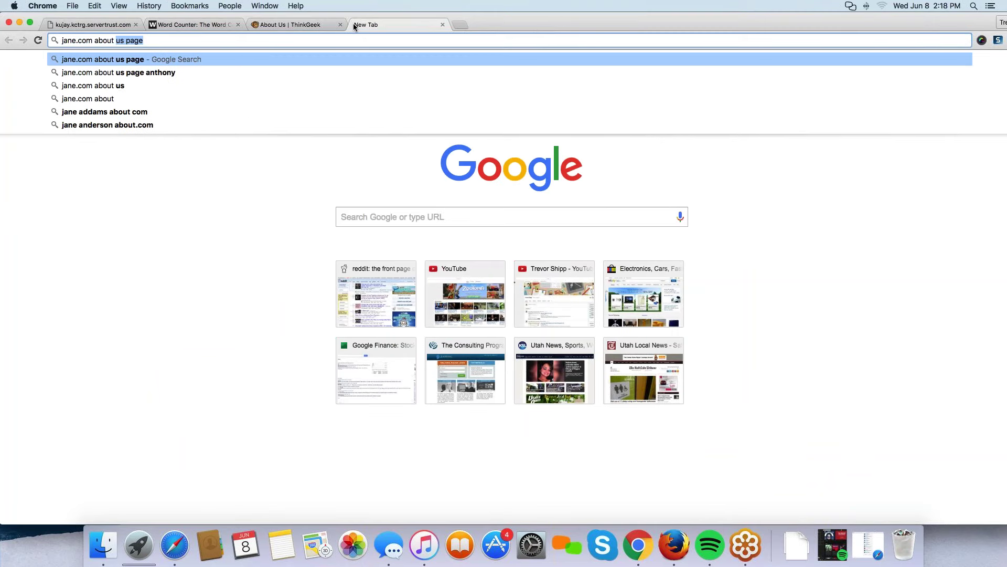
{"action": "type", "text": " the company"}
{"action": "key", "text": "Return"}
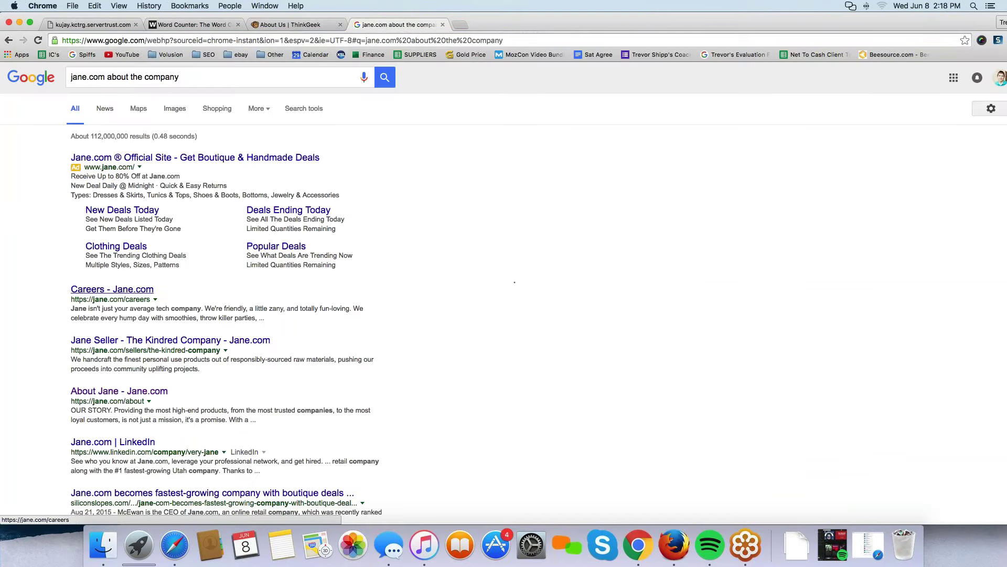
{"action": "left_click", "coordinate": [132, 391]}
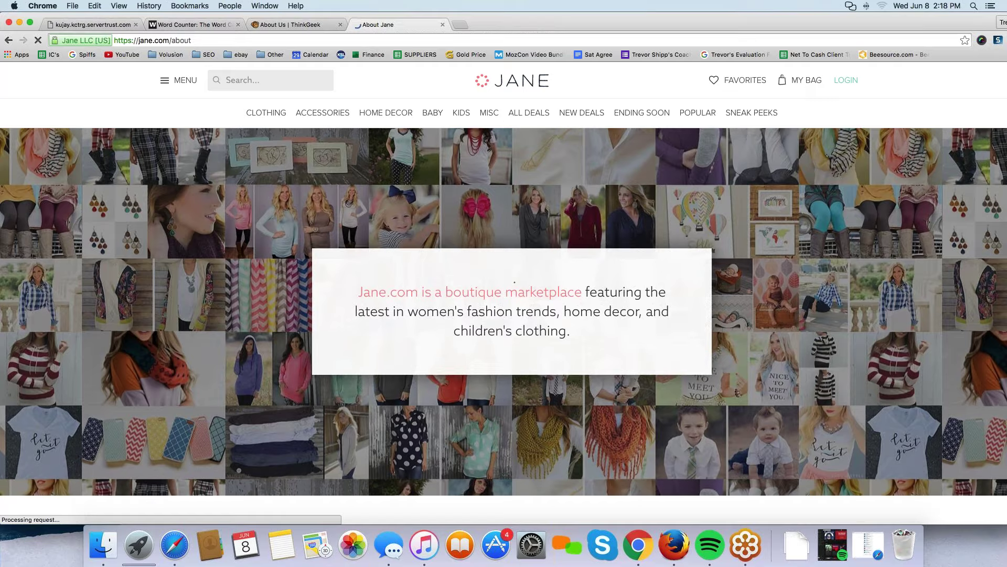
Scroll the Jane.com About page and highlight its 'boutique marketplace' intro statement.
{"action": "scroll", "coordinate": [185, 195], "scroll_direction": "down", "scroll_amount": 10}
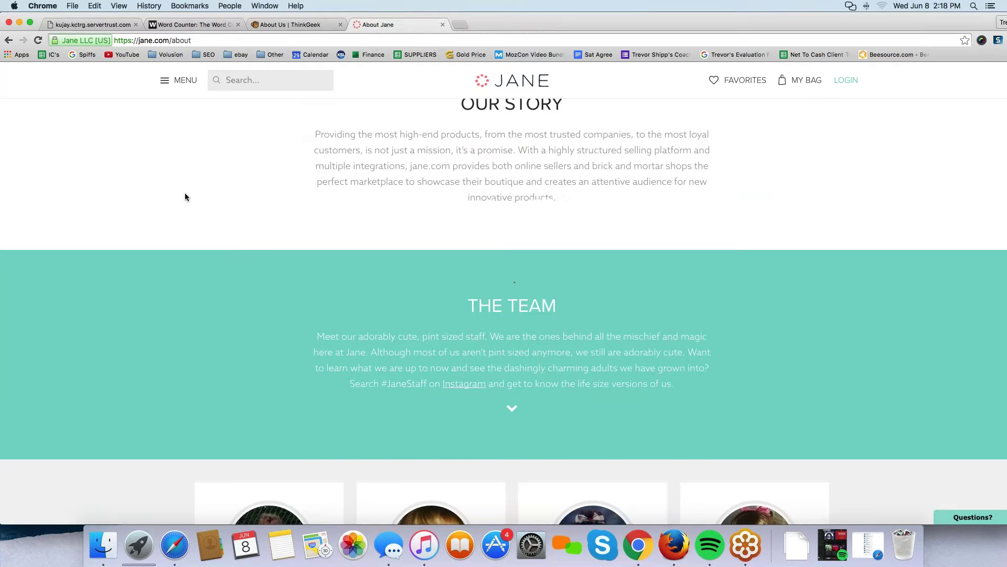
{"action": "scroll", "coordinate": [184, 197], "scroll_direction": "up", "scroll_amount": 10}
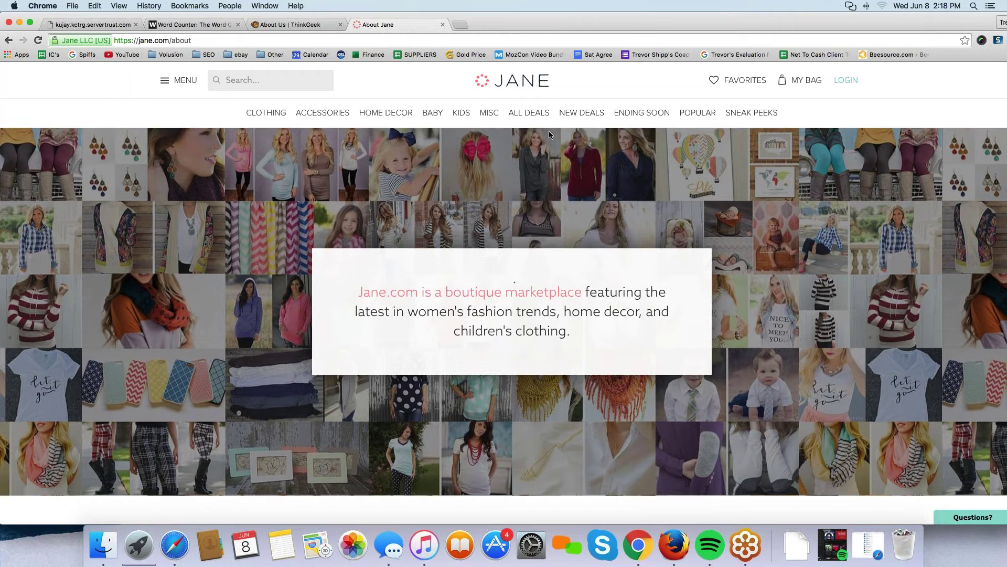
{"action": "scroll", "coordinate": [341, 192], "scroll_direction": "down", "scroll_amount": 2}
{"action": "scroll", "coordinate": [341, 192], "scroll_direction": "down", "scroll_amount": 2}
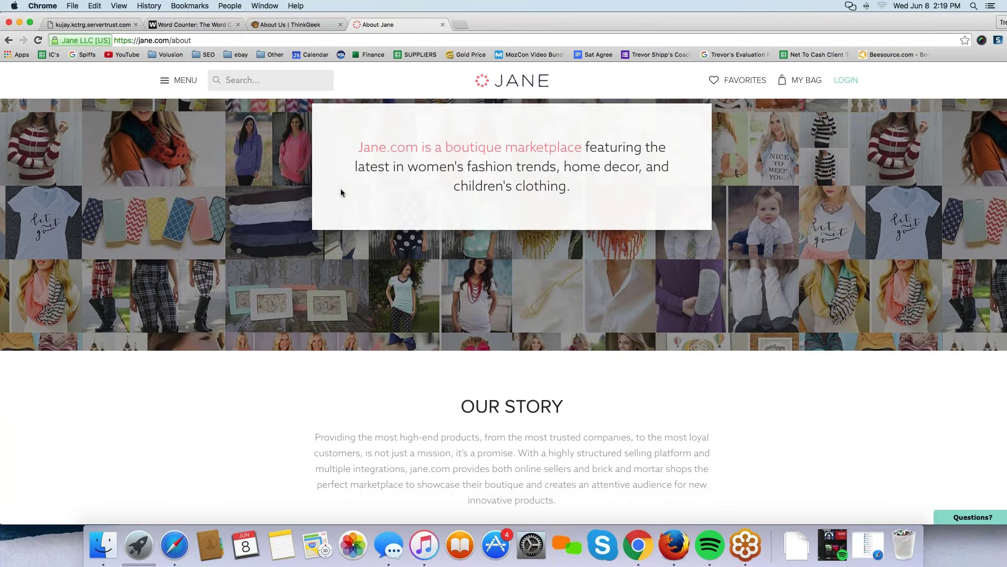
{"action": "scroll", "coordinate": [341, 192], "scroll_direction": "up", "scroll_amount": 1}
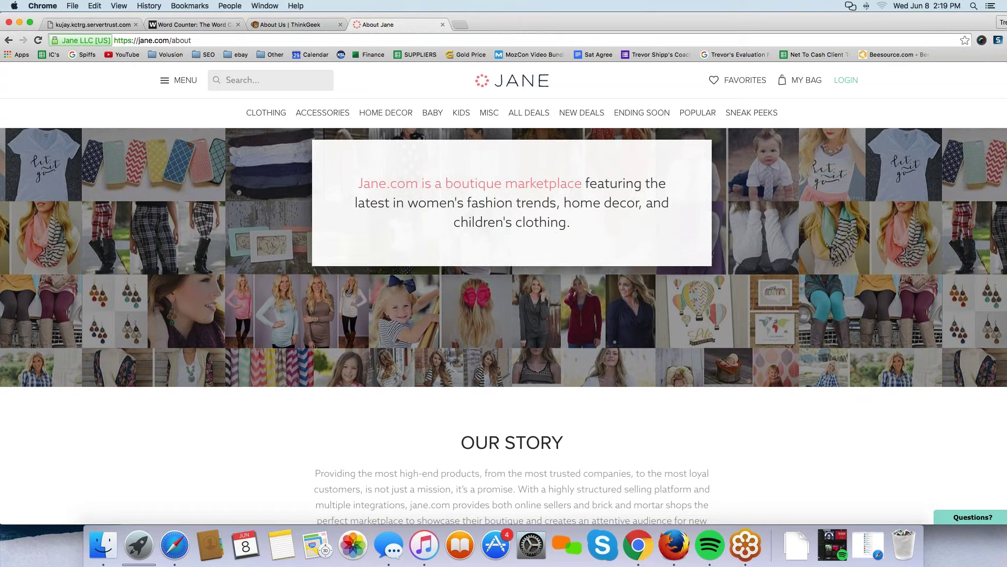
{"action": "left_click_drag", "start_coordinate": [571, 223], "coordinate": [357, 181]}
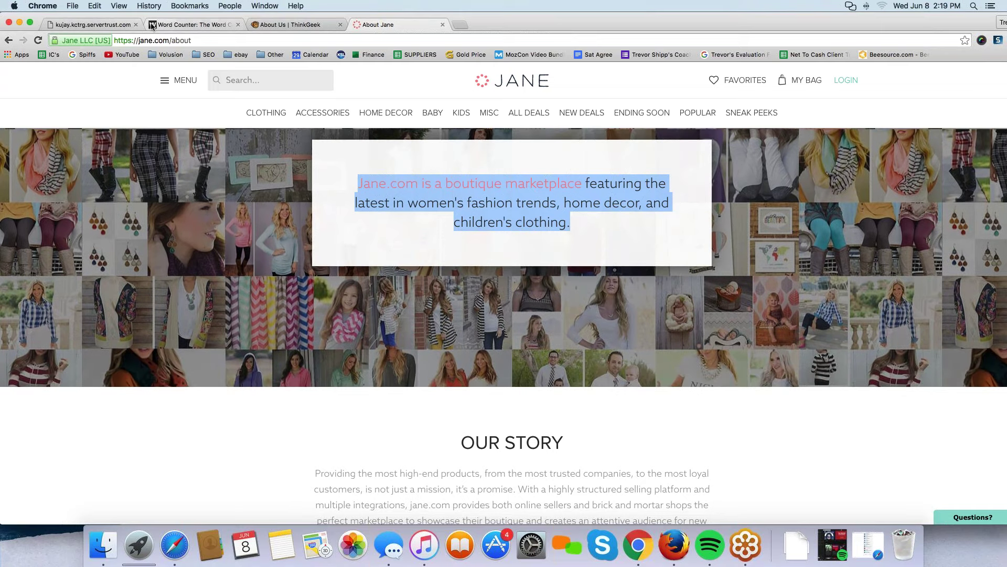
{"action": "left_click", "coordinate": [183, 26]}
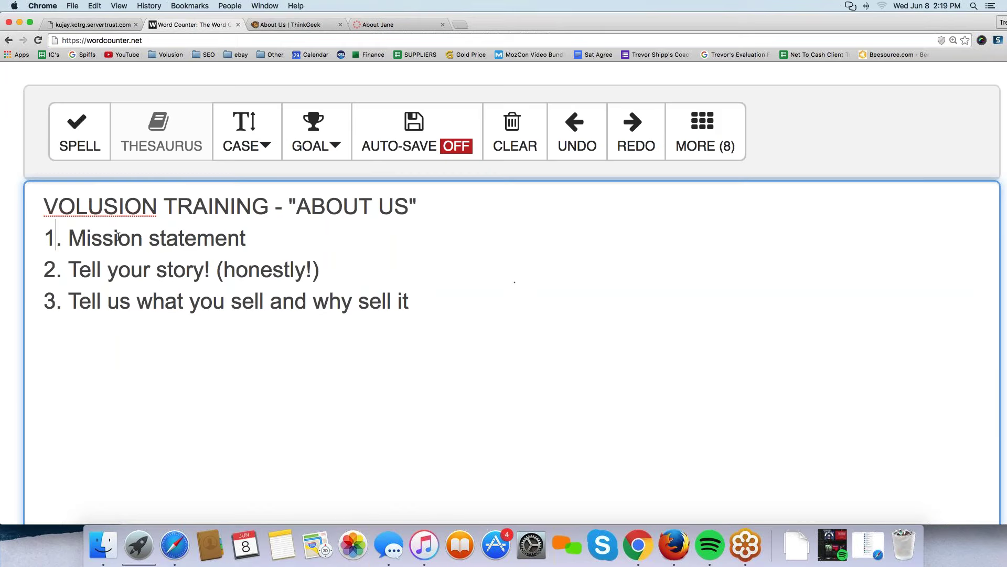
{"action": "left_click_drag", "start_coordinate": [55, 237], "coordinate": [289, 245]}
{"action": "left_click_drag", "start_coordinate": [44, 301], "coordinate": [429, 303]}
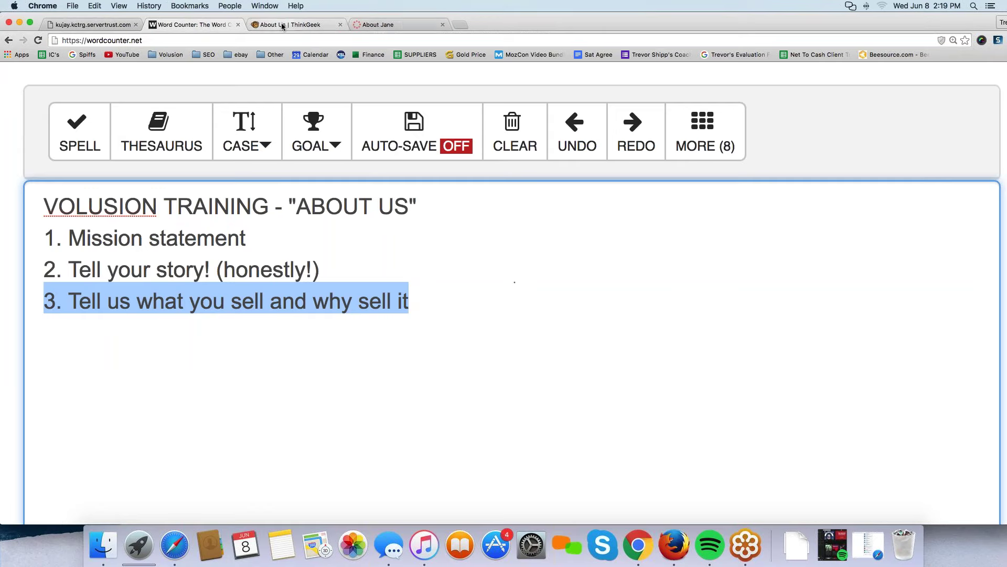
{"action": "left_click", "coordinate": [315, 24]}
{"action": "left_click", "coordinate": [397, 23]}
{"action": "scroll", "coordinate": [268, 270], "scroll_direction": "down", "scroll_amount": 2}
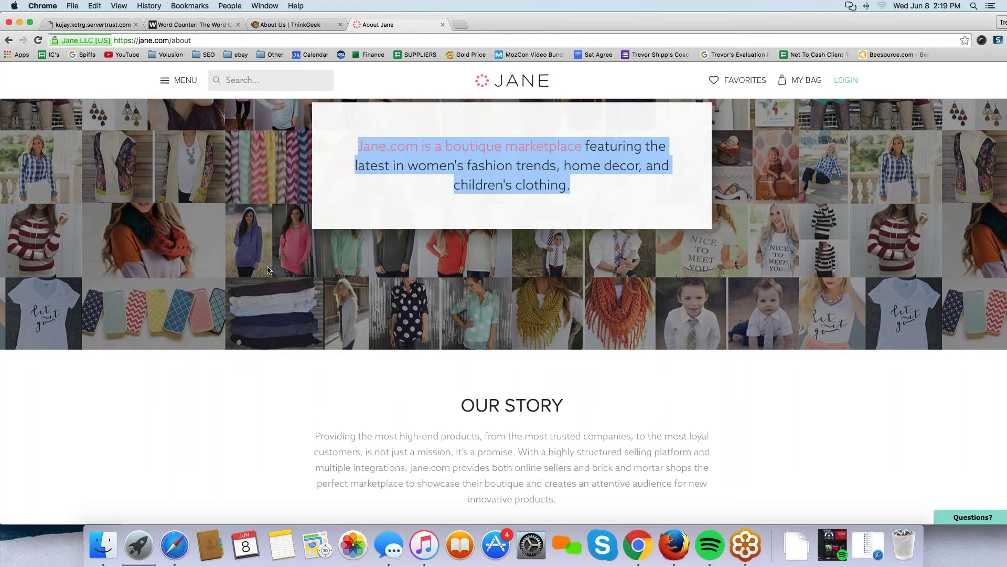
Highlight Jane.com's OUR STORY section, then THE TEAM heading and paragraph.
{"action": "scroll", "coordinate": [268, 271], "scroll_direction": "down", "scroll_amount": 4}
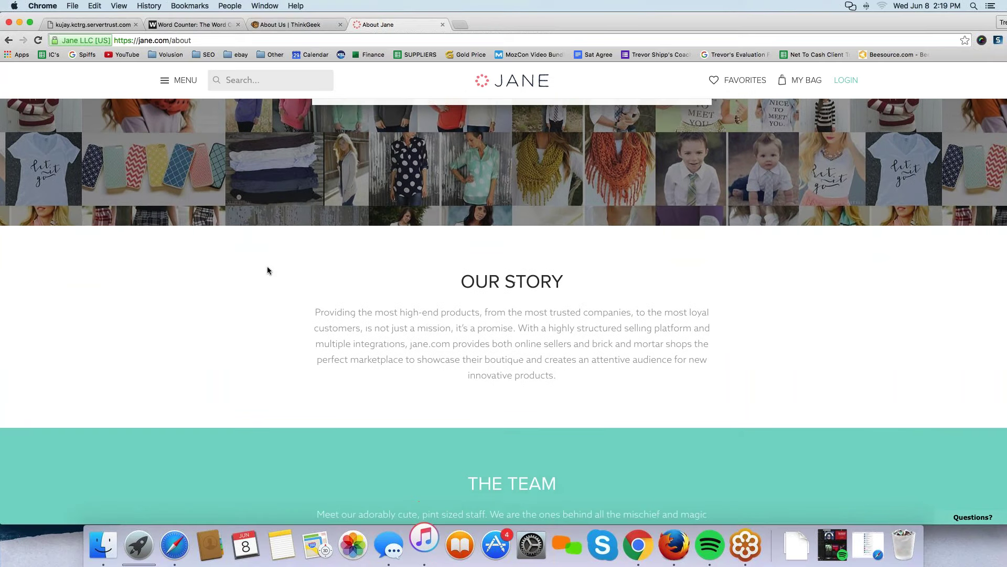
{"action": "left_click_drag", "start_coordinate": [557, 397], "coordinate": [459, 302]}
{"action": "left_click", "coordinate": [190, 324]}
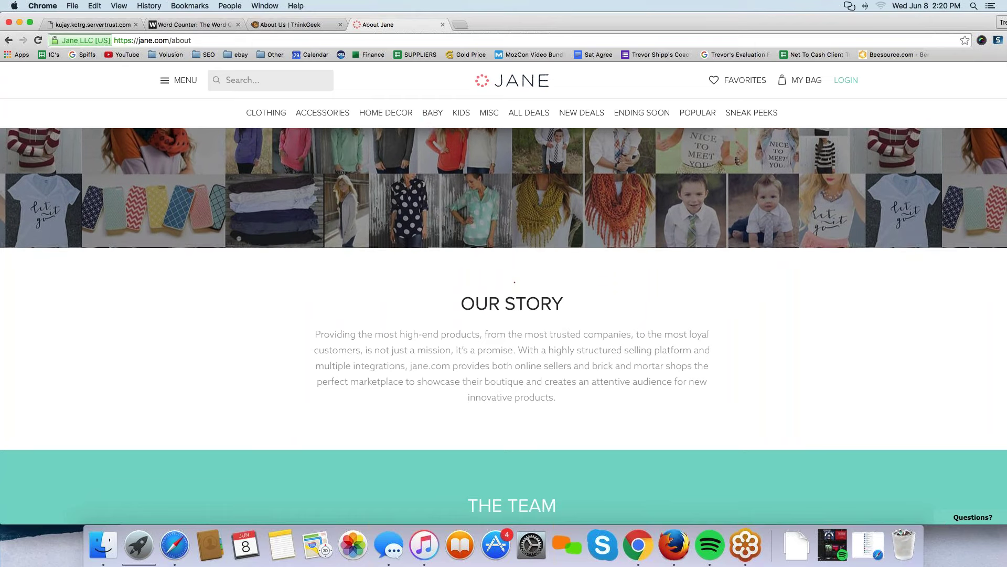
{"action": "left_click_drag", "start_coordinate": [468, 303], "coordinate": [556, 397]}
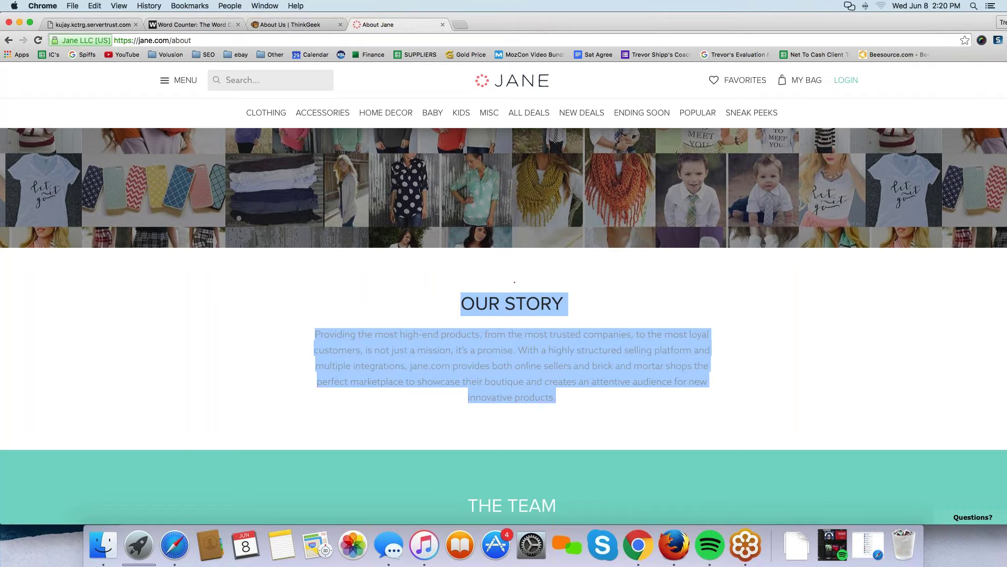
{"action": "scroll", "coordinate": [557, 398], "scroll_direction": "down", "scroll_amount": 5}
{"action": "left_click_drag", "start_coordinate": [465, 286], "coordinate": [698, 380]}
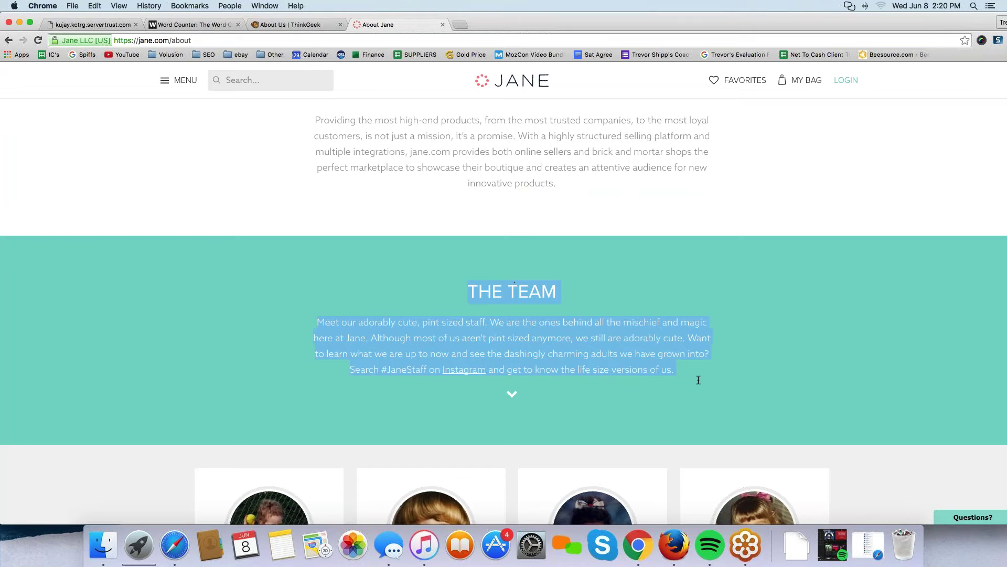
{"action": "scroll", "coordinate": [698, 380], "scroll_direction": "down", "scroll_amount": 5}
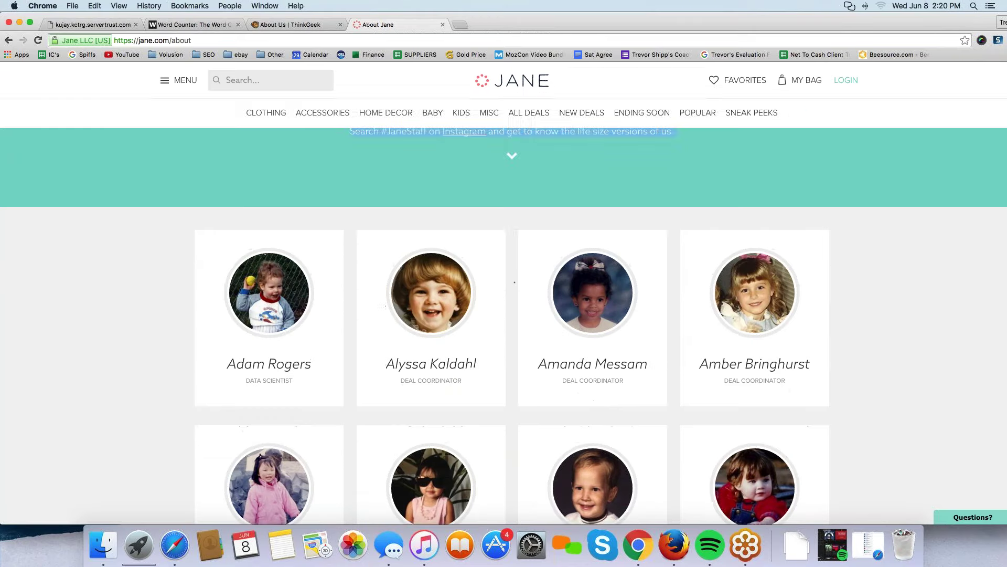
{"action": "scroll", "coordinate": [504, 354], "scroll_direction": "down", "scroll_amount": 3}
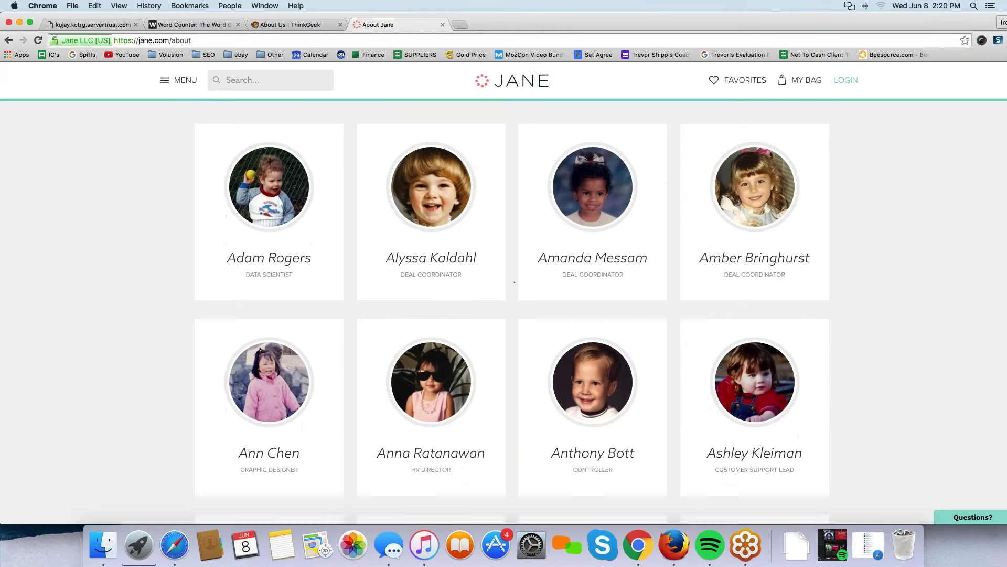
{"action": "scroll", "coordinate": [515, 282], "scroll_direction": "down", "scroll_amount": 2}
{"action": "scroll", "coordinate": [515, 281], "scroll_direction": "down", "scroll_amount": 2}
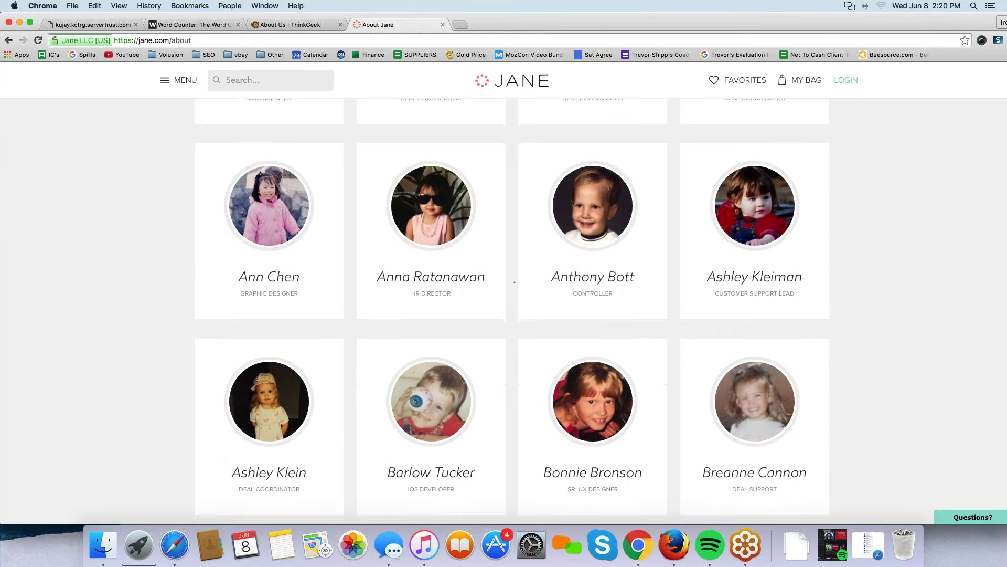
{"action": "scroll", "coordinate": [515, 282], "scroll_direction": "down", "scroll_amount": 3}
{"action": "scroll", "coordinate": [515, 282], "scroll_direction": "down", "scroll_amount": 3}
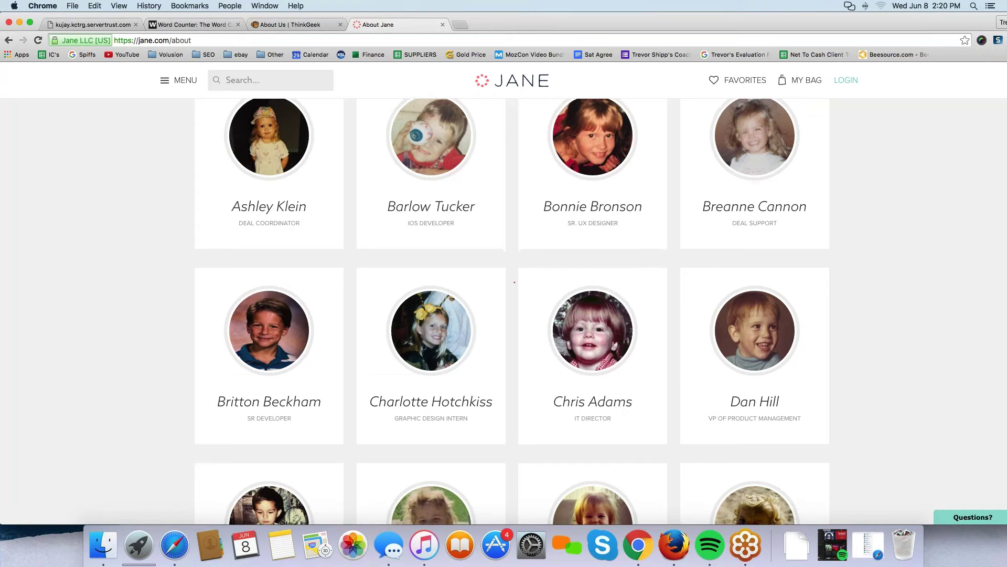
{"action": "scroll", "coordinate": [514, 281], "scroll_direction": "down", "scroll_amount": 1}
{"action": "scroll", "coordinate": [515, 281], "scroll_direction": "down", "scroll_amount": 3}
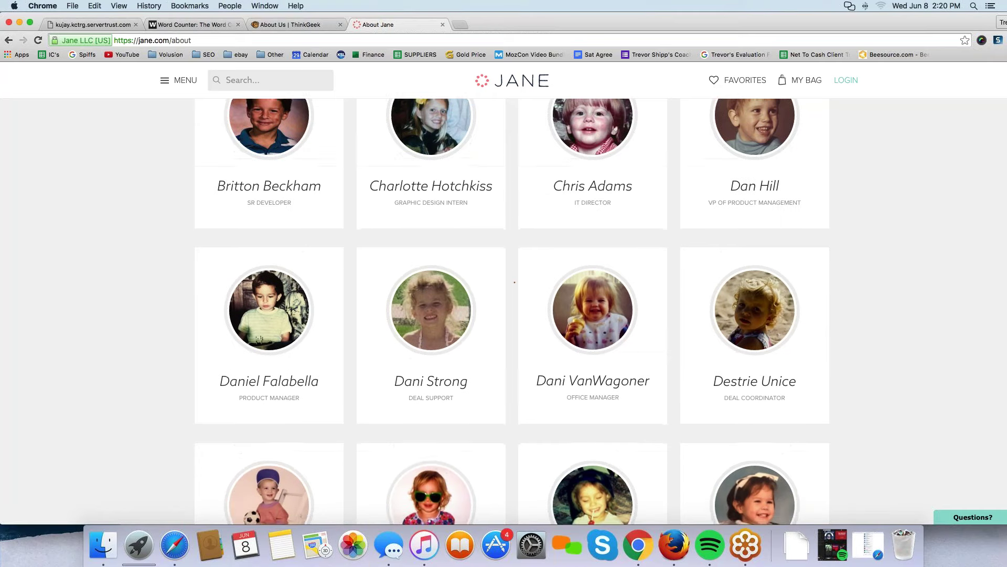
{"action": "scroll", "coordinate": [515, 282], "scroll_direction": "down", "scroll_amount": 2}
{"action": "scroll", "coordinate": [110, 281], "scroll_direction": "down", "scroll_amount": 3}
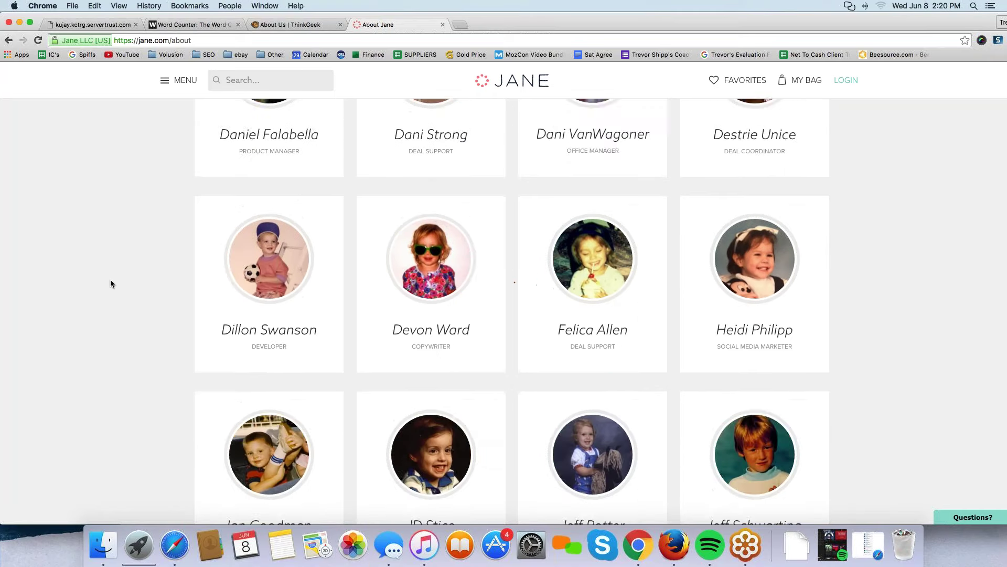
{"action": "scroll", "coordinate": [110, 281], "scroll_direction": "down", "scroll_amount": 3}
{"action": "scroll", "coordinate": [110, 283], "scroll_direction": "down", "scroll_amount": 6}
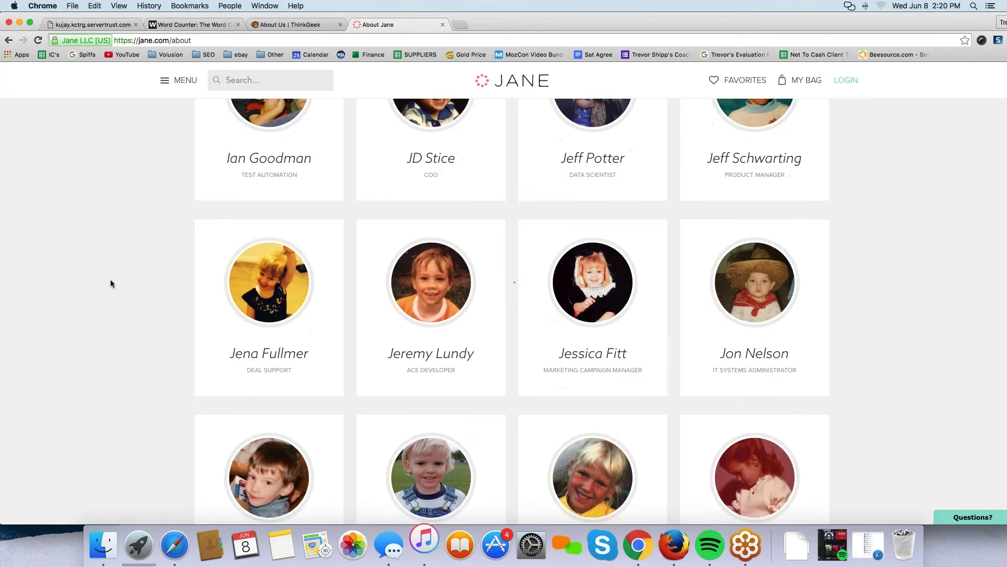
{"action": "scroll", "coordinate": [110, 284], "scroll_direction": "down", "scroll_amount": 3}
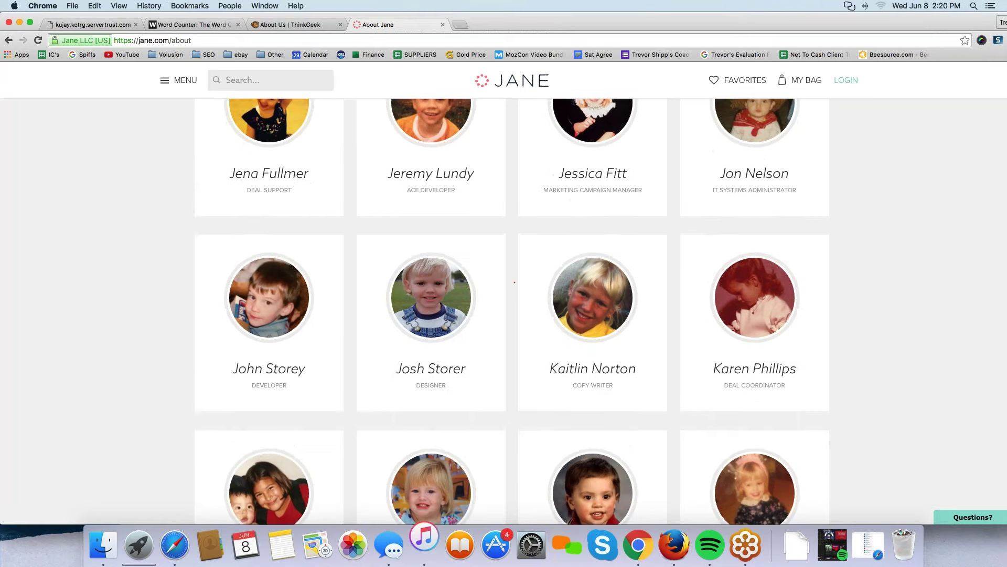
{"action": "scroll", "coordinate": [277, 254], "scroll_direction": "down", "scroll_amount": 6}
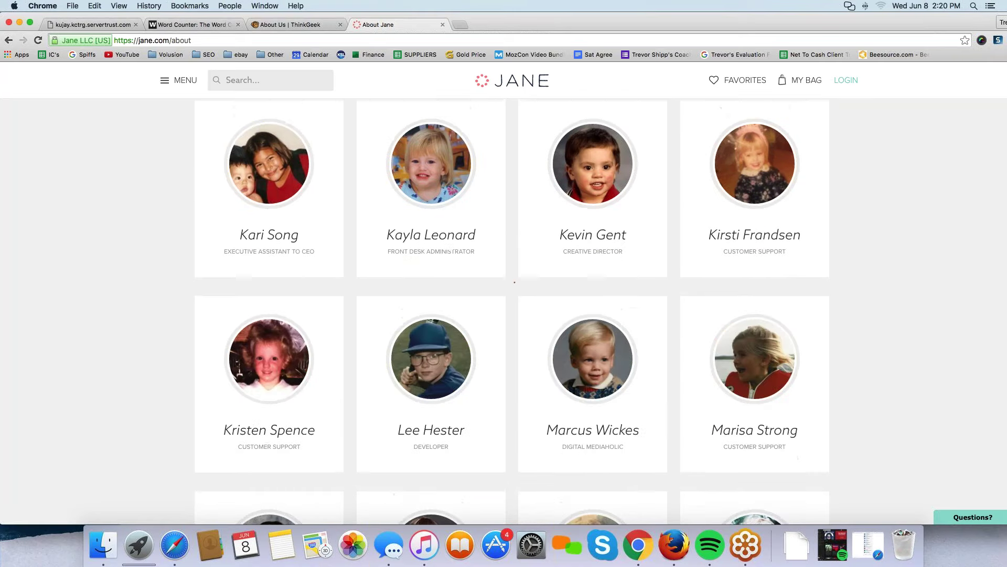
{"action": "scroll", "coordinate": [74, 200], "scroll_direction": "down", "scroll_amount": 4}
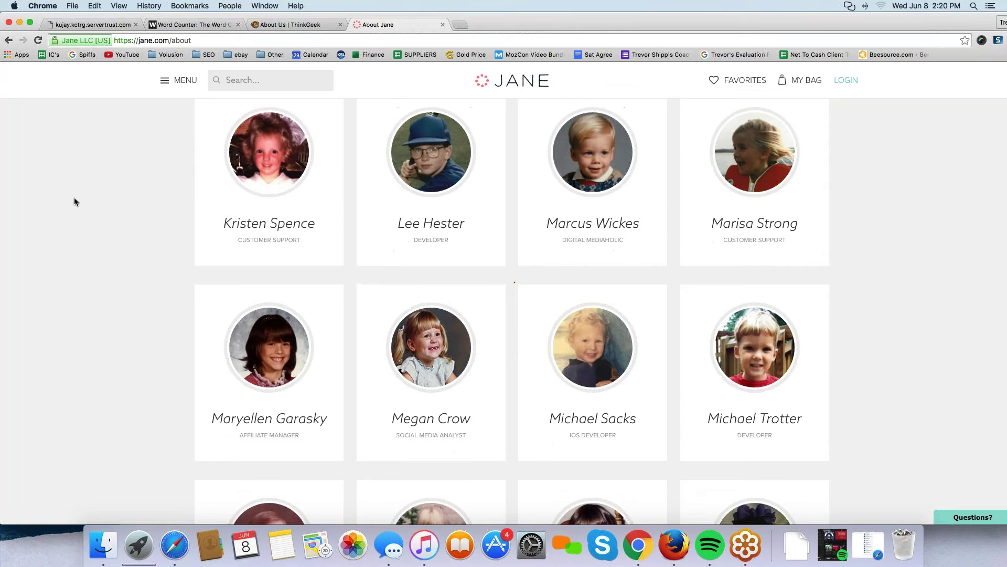
{"action": "scroll", "coordinate": [74, 201], "scroll_direction": "down", "scroll_amount": 6}
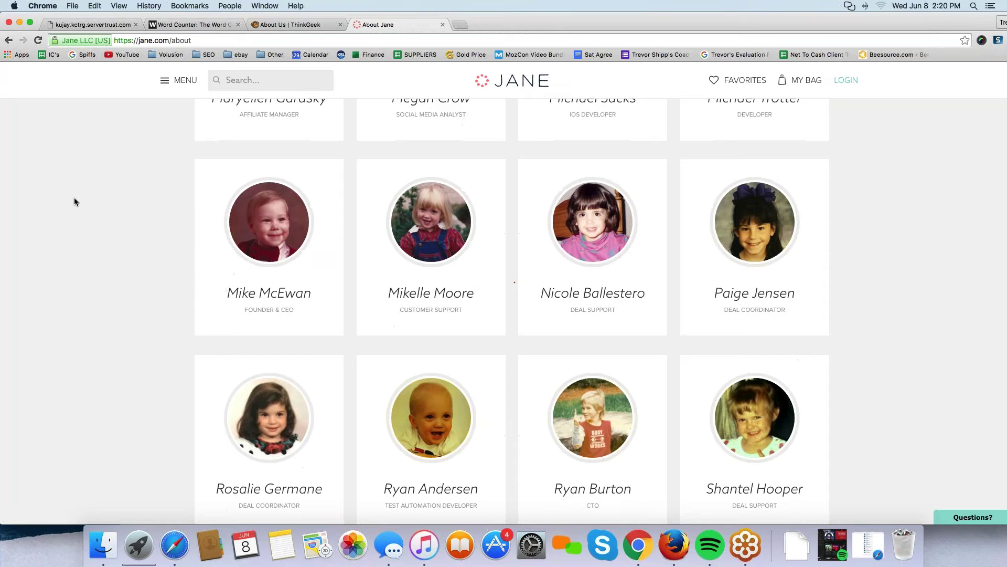
{"action": "scroll", "coordinate": [74, 201], "scroll_direction": "down", "scroll_amount": 2}
{"action": "scroll", "coordinate": [74, 202], "scroll_direction": "down", "scroll_amount": 4}
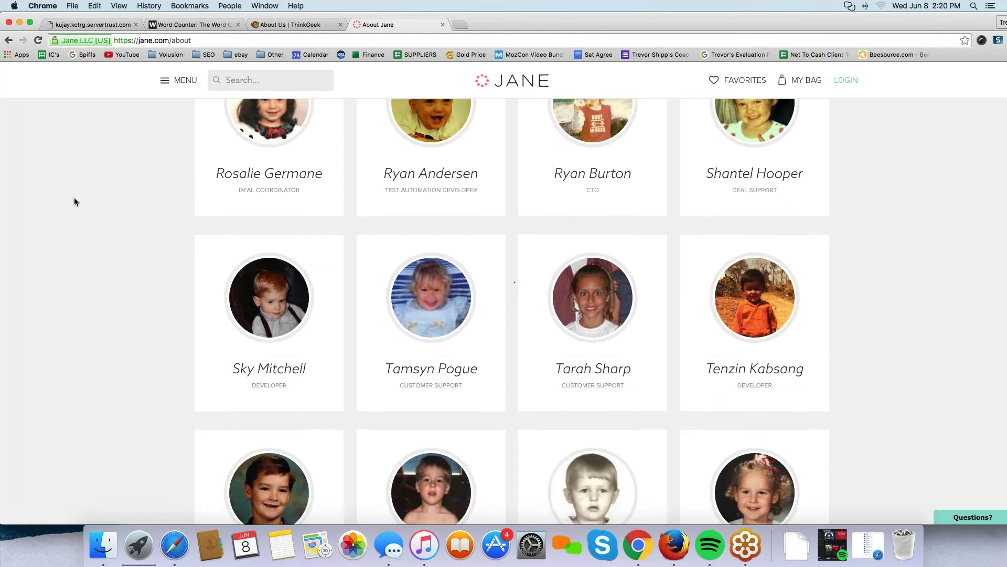
{"action": "scroll", "coordinate": [74, 202], "scroll_direction": "down", "scroll_amount": 3}
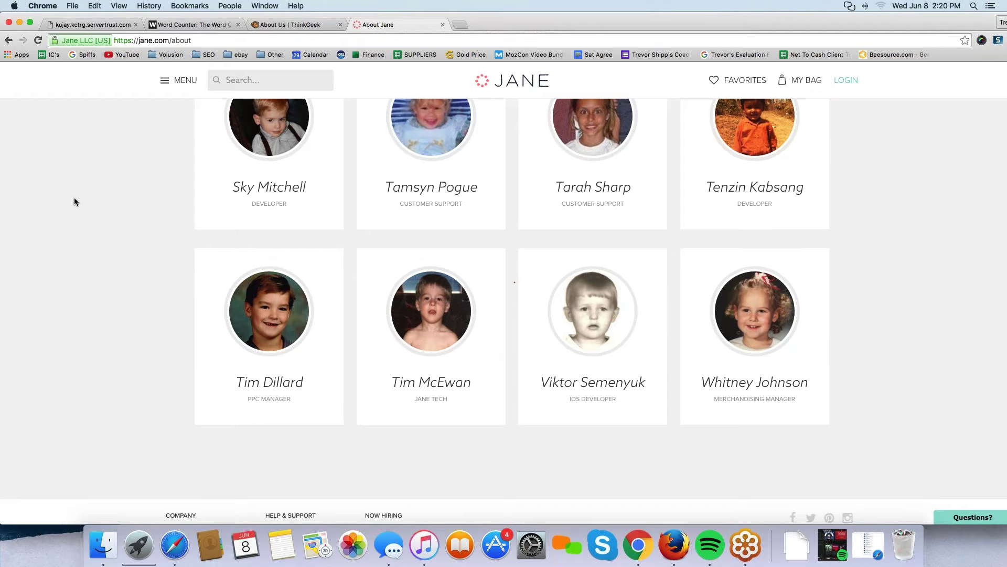
{"action": "scroll", "coordinate": [74, 202], "scroll_direction": "up", "scroll_amount": 20}
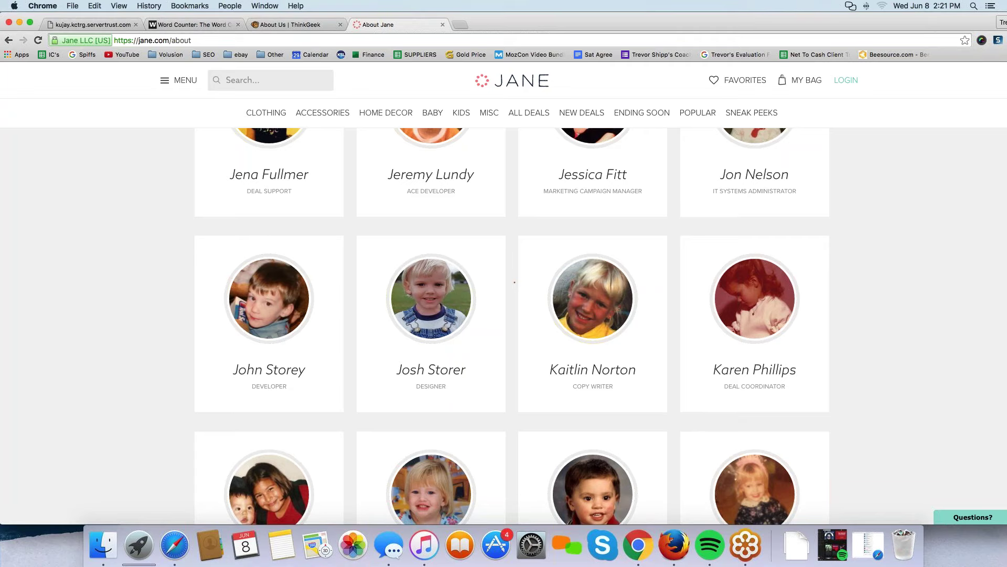
{"action": "scroll", "coordinate": [724, 336], "scroll_direction": "up", "scroll_amount": 15}
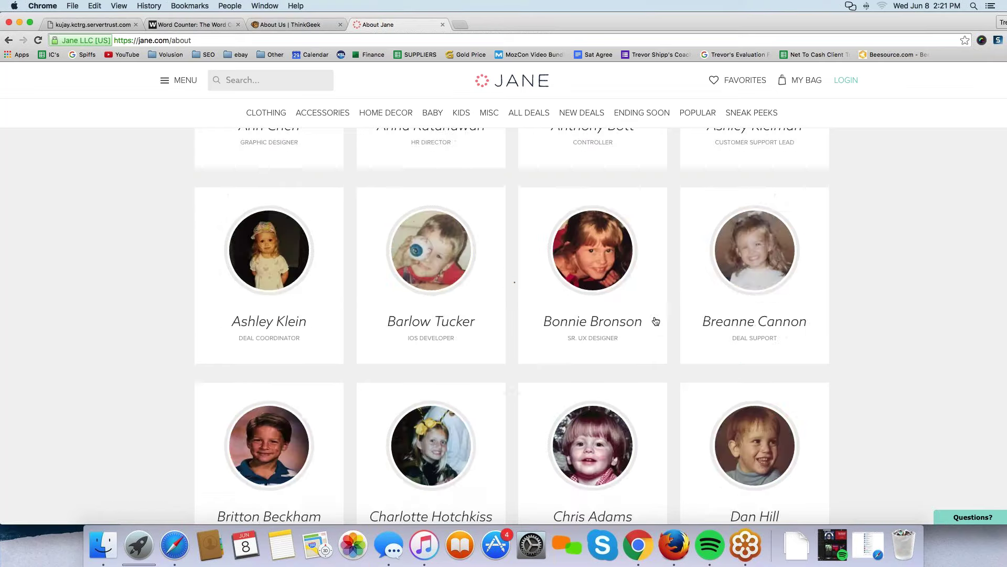
{"action": "scroll", "coordinate": [656, 321], "scroll_direction": "up", "scroll_amount": 8}
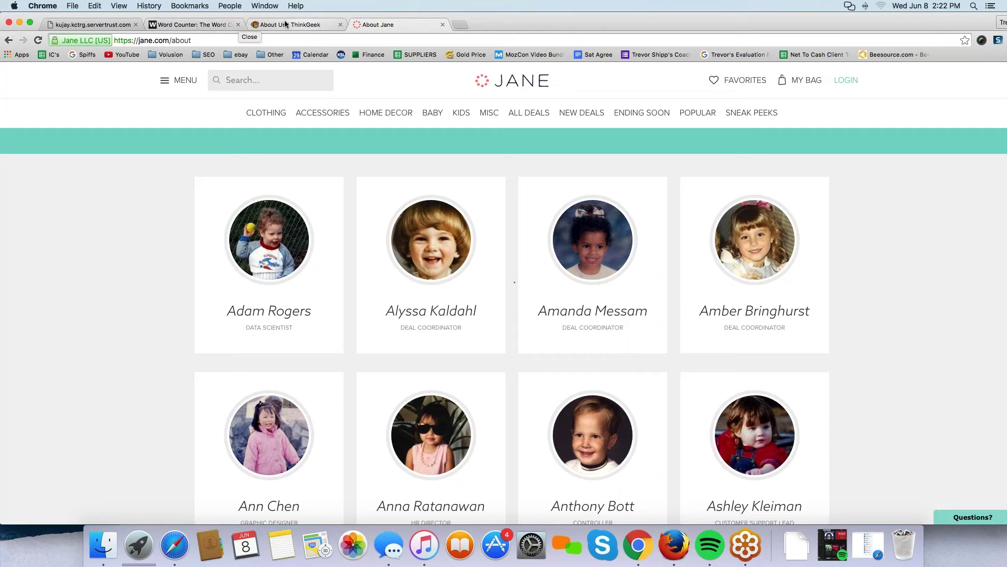
Back in Word Counter, highlight points 1 and 2, then add a new line after point 3.
{"action": "left_click", "coordinate": [201, 25]}
{"action": "left_click", "coordinate": [174, 269]}
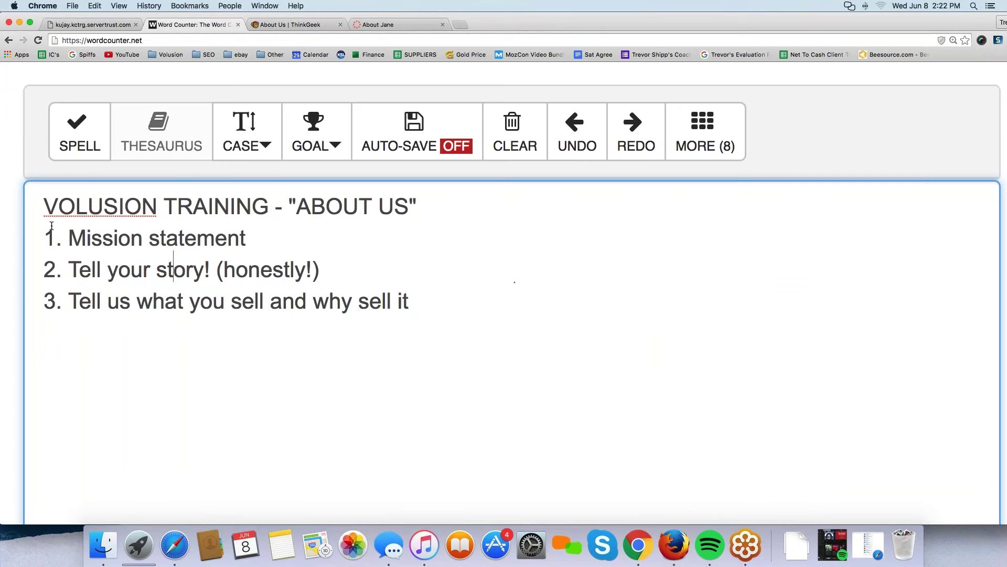
{"action": "left_click_drag", "start_coordinate": [46, 233], "coordinate": [240, 239]}
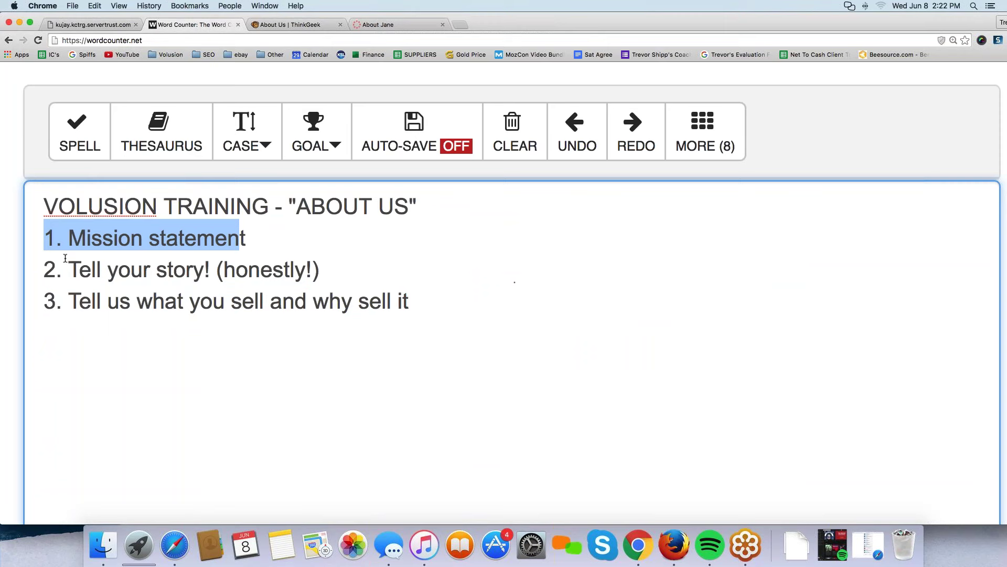
{"action": "left_click_drag", "start_coordinate": [47, 267], "coordinate": [317, 272]}
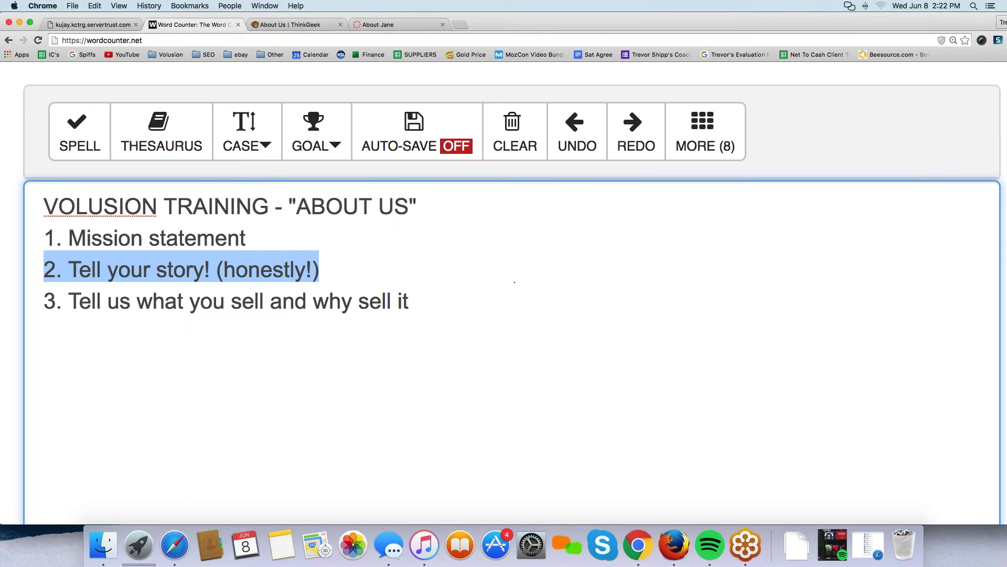
{"action": "left_click", "coordinate": [481, 299]}
{"action": "key", "text": "Return"}
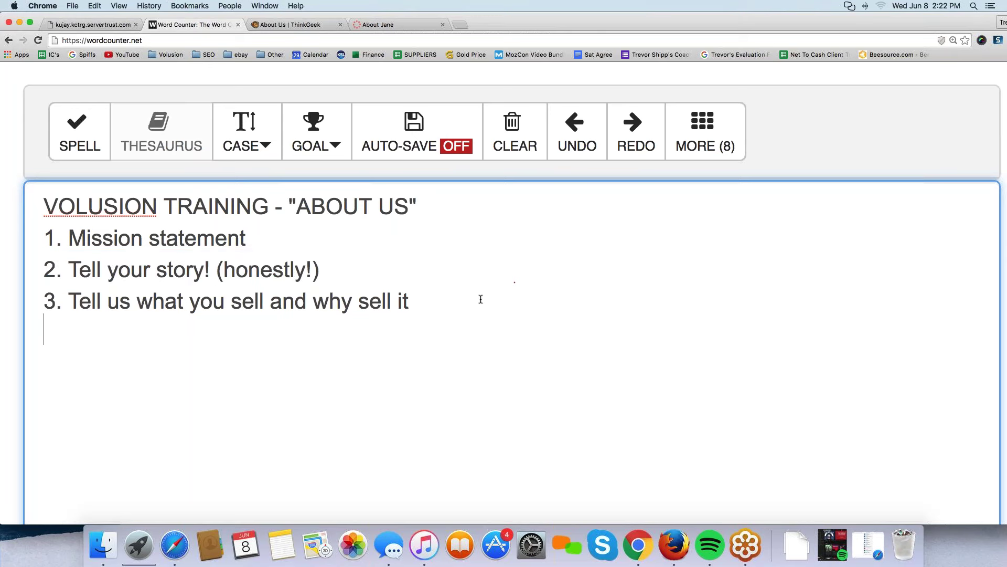
Type point '4. Include your contact information or a link to your contact page.'.
{"action": "type", "text": "4. Including"}
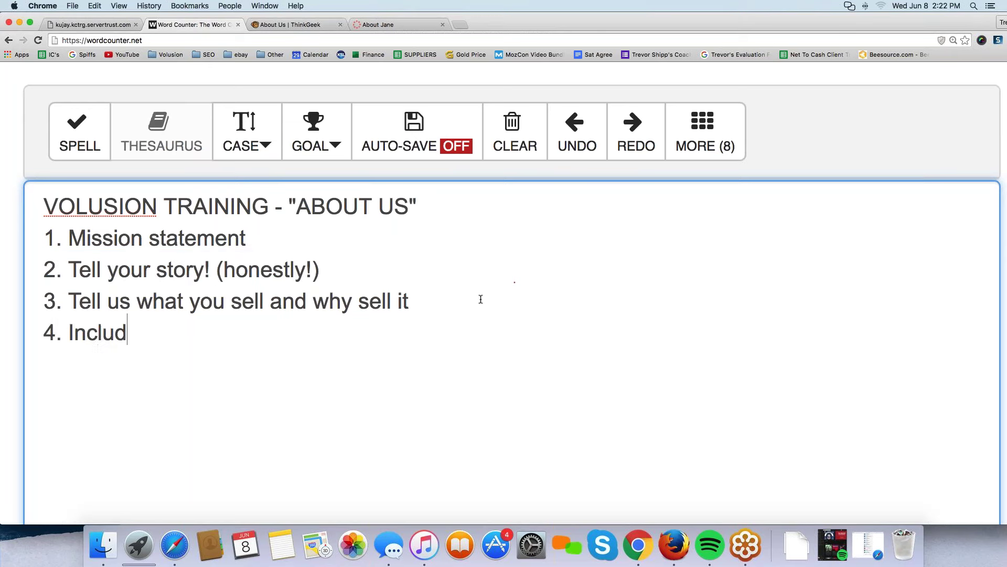
{"action": "key", "text": "BackSpace"}
{"action": "key", "text": "BackSpace"}
{"action": "key", "text": "BackSpace"}
{"action": "type", "text": "e your conta"}
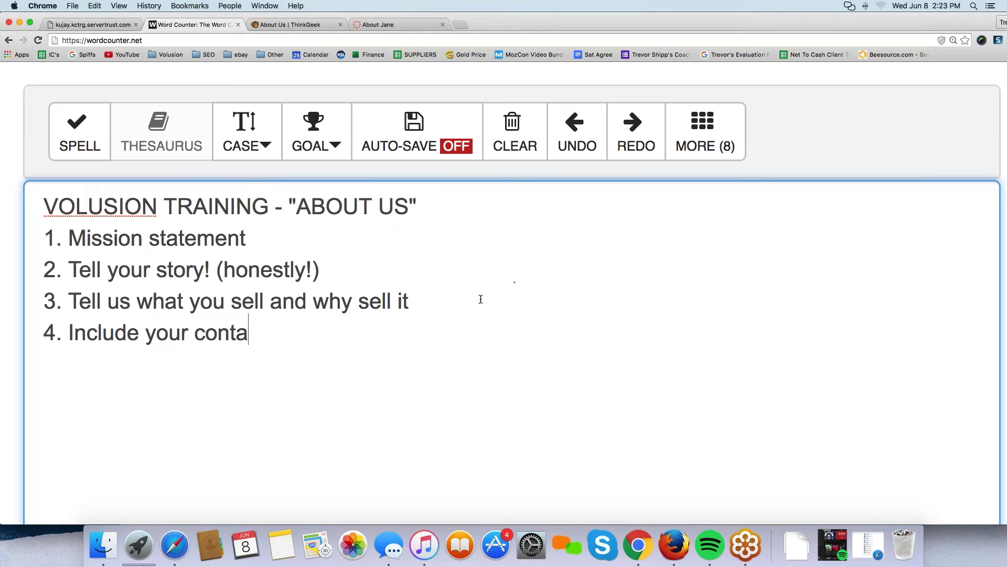
{"action": "type", "text": "ct information or a lin"}
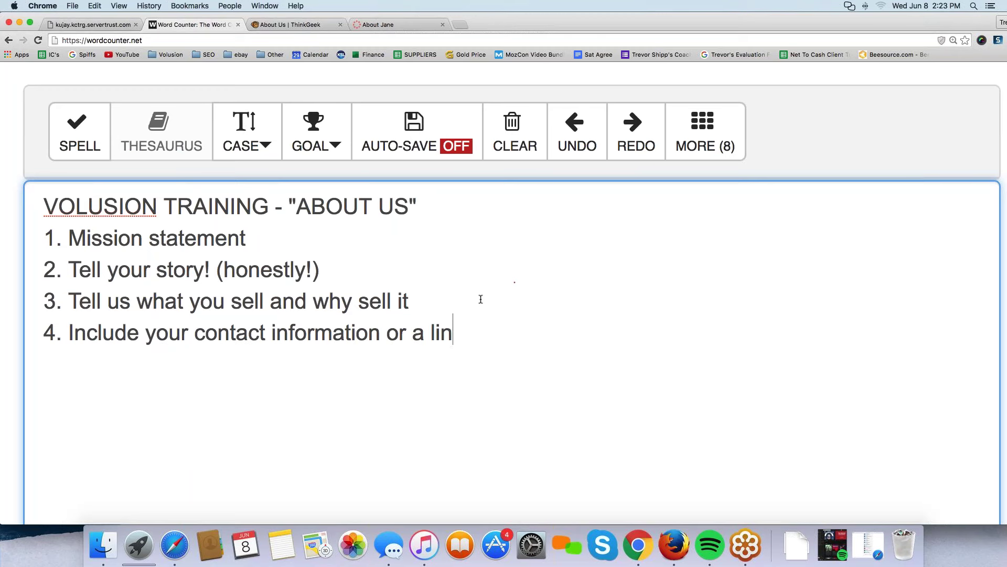
{"action": "type", "text": "k to your contact page."}
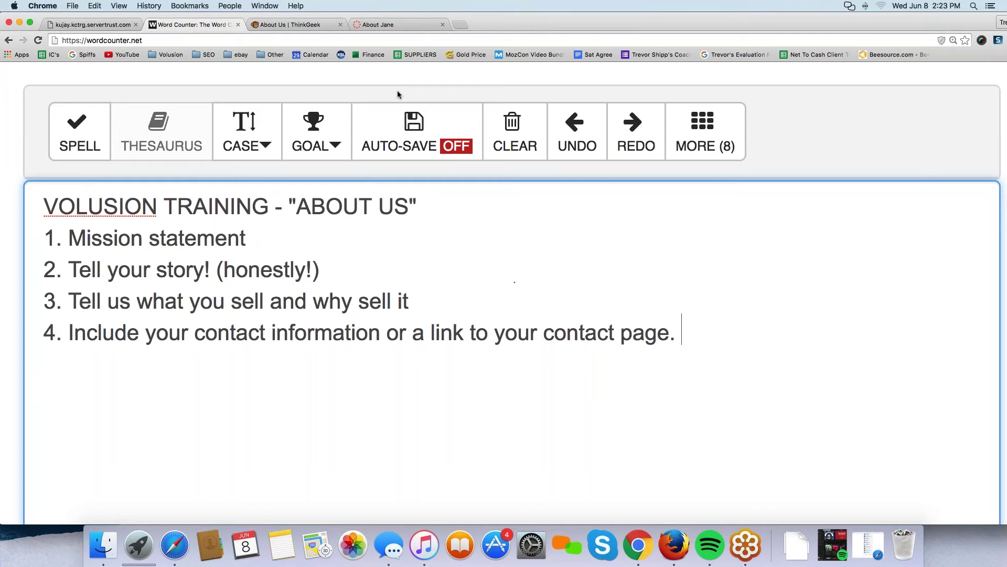
Switch to the Volusion storefront and open the footer's Company Info page.
{"action": "left_click", "coordinate": [64, 28]}
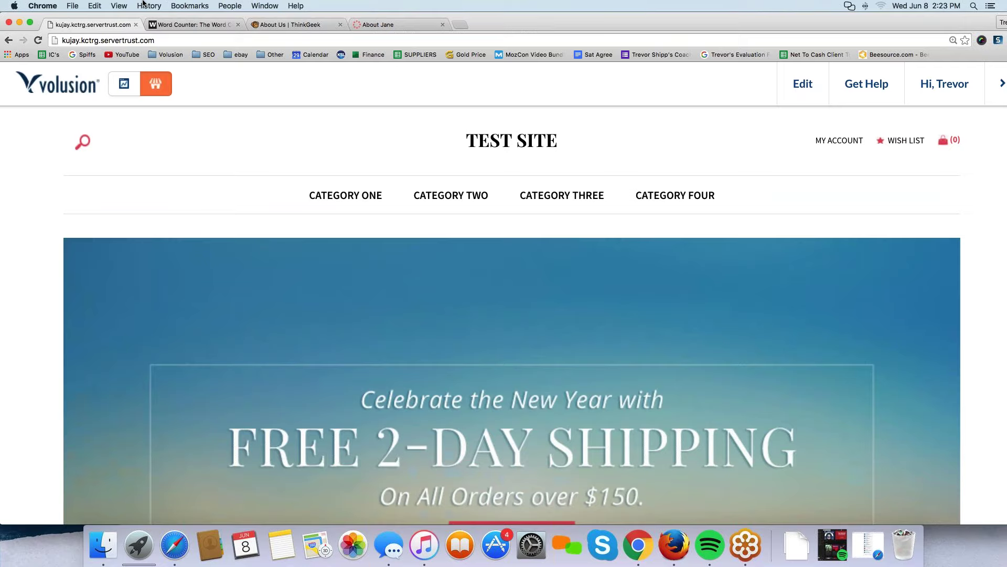
{"action": "scroll", "coordinate": [333, 254], "scroll_direction": "down", "scroll_amount": 15}
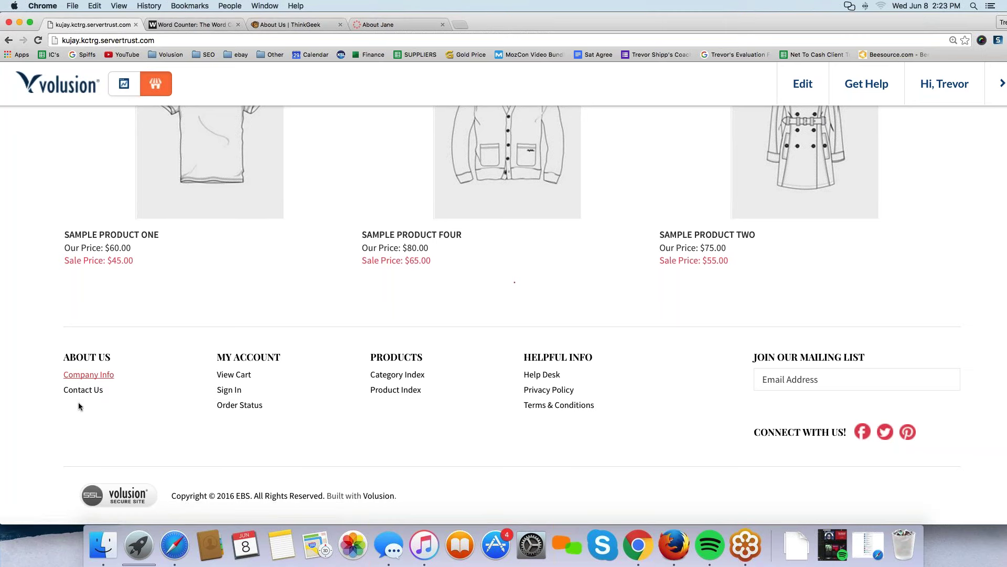
{"action": "left_click", "coordinate": [81, 375]}
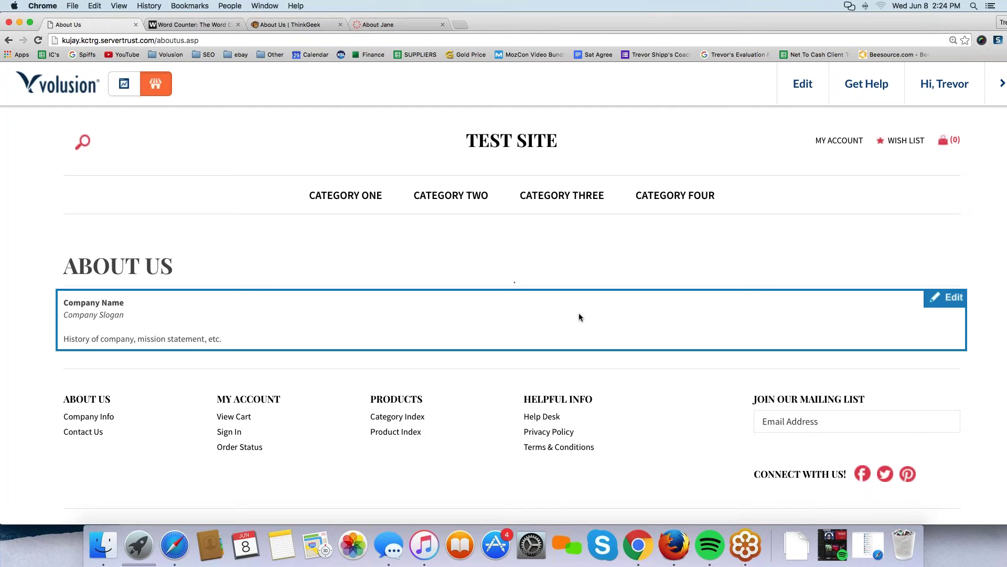
Replace the About Us placeholder text with the heading 'MISSION STATMENT:'.
{"action": "left_click", "coordinate": [948, 303]}
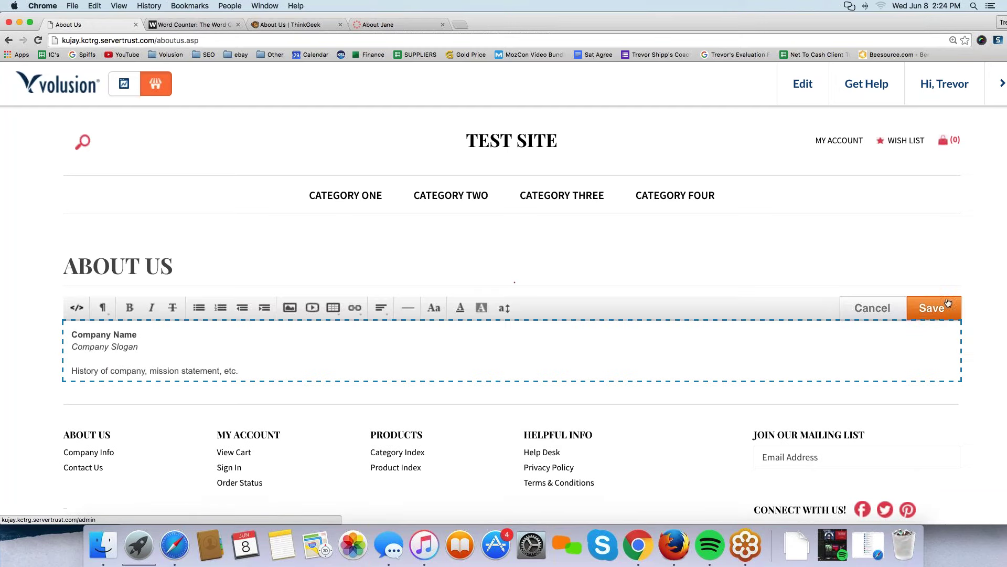
{"action": "left_click_drag", "start_coordinate": [246, 369], "coordinate": [54, 320]}
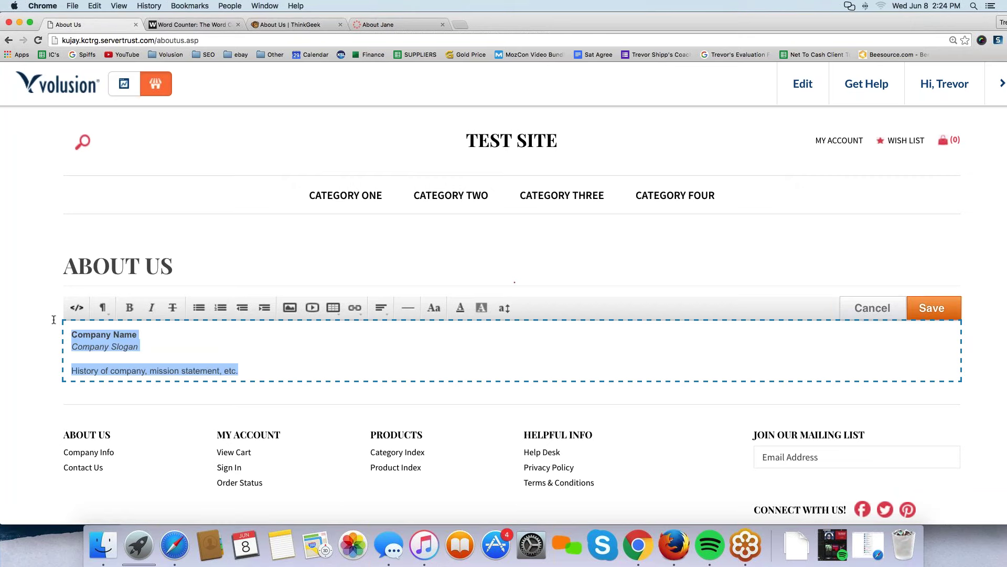
{"action": "type", "text": "MISSION "}
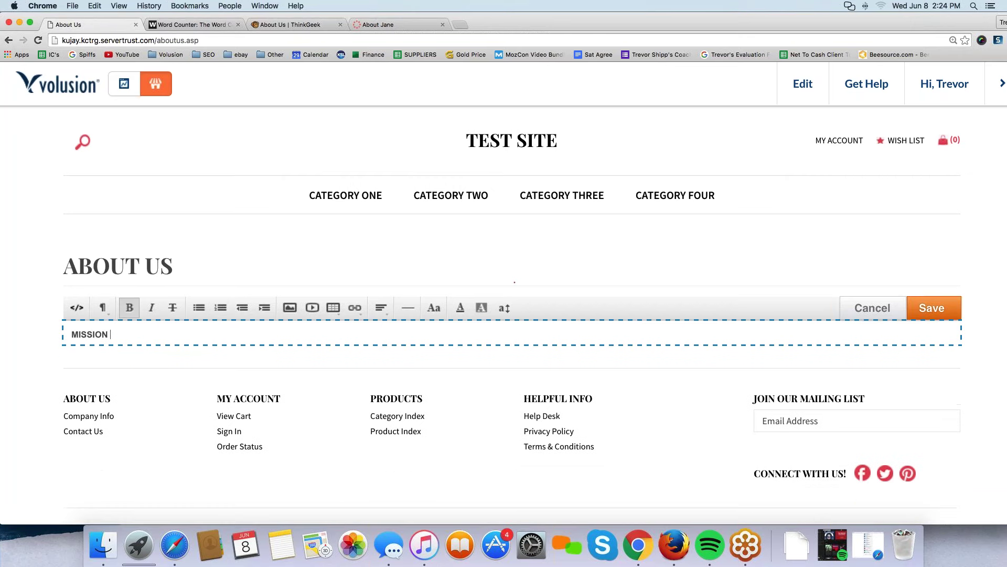
{"action": "type", "text": "STATMENT:"}
{"action": "key", "text": "Return"}
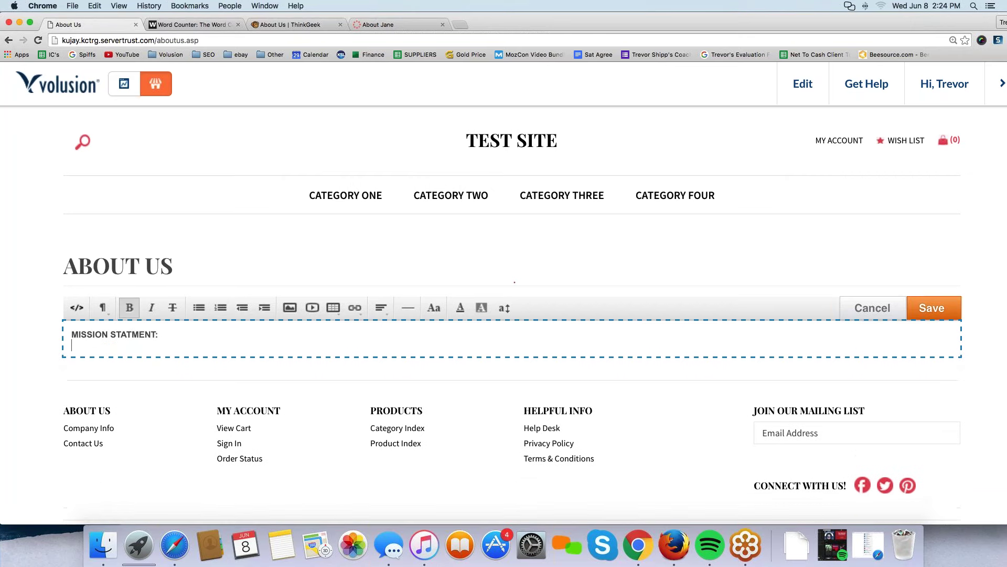
Add a filler text line, paste copies to make five lines, and leave a blank line.
{"action": "type", "text": "dsljfaslk;fj l;kafj ksalf;as f"}
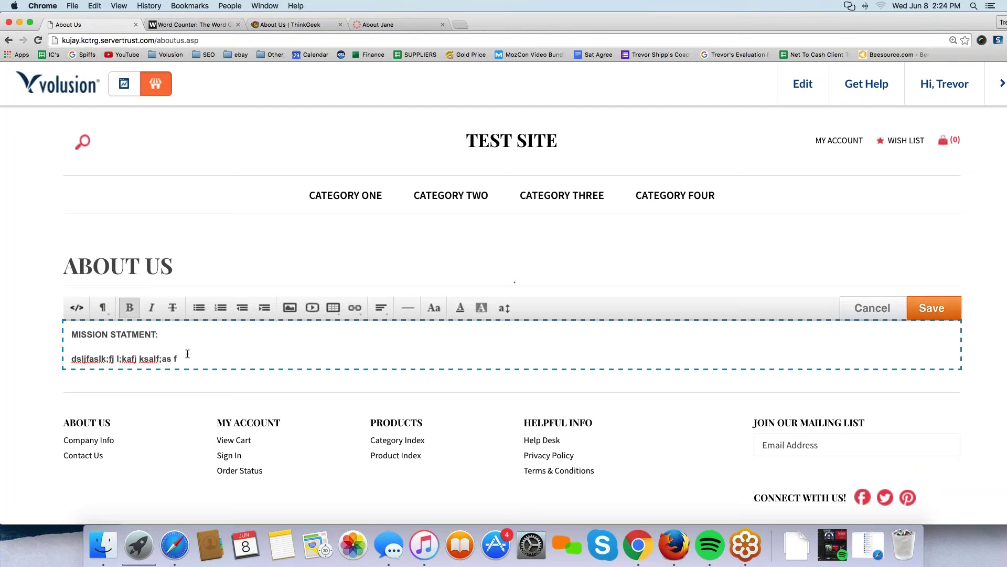
{"action": "type", "text": " fdas fsaf saf a fas fadsf df"}
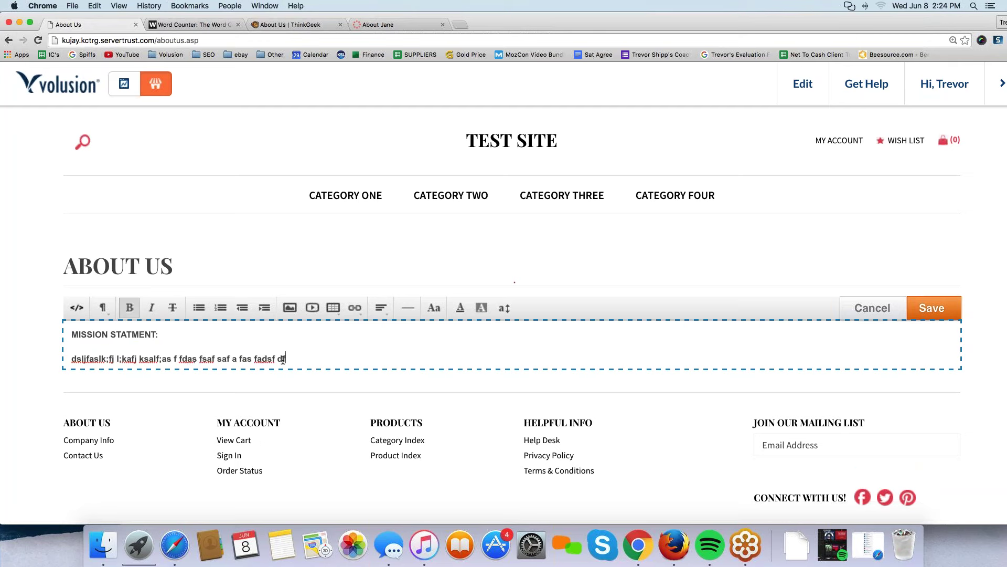
{"action": "left_click_drag", "start_coordinate": [289, 359], "coordinate": [71, 359]}
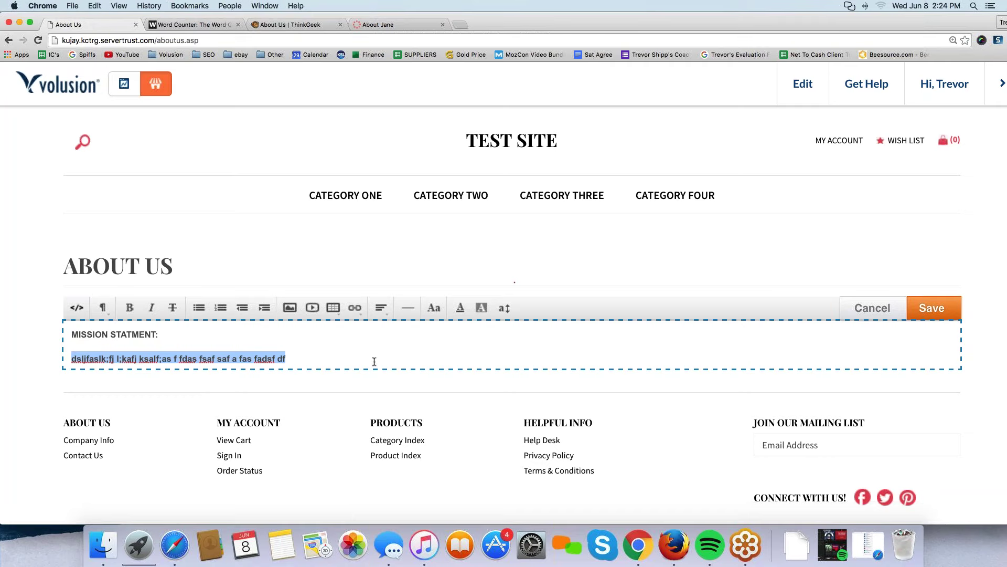
{"action": "left_click", "coordinate": [293, 356]}
{"action": "key", "text": "super+v"}
{"action": "key", "text": "super+v"}
{"action": "key", "text": "super+v"}
{"action": "key", "text": "super+v"}
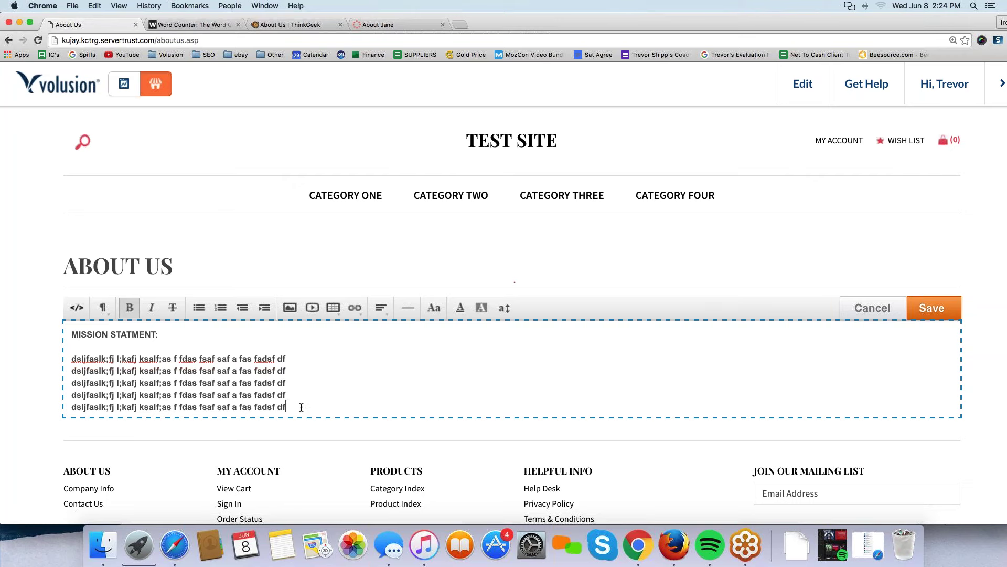
{"action": "key", "text": "Return"}
{"action": "key", "text": "Return"}
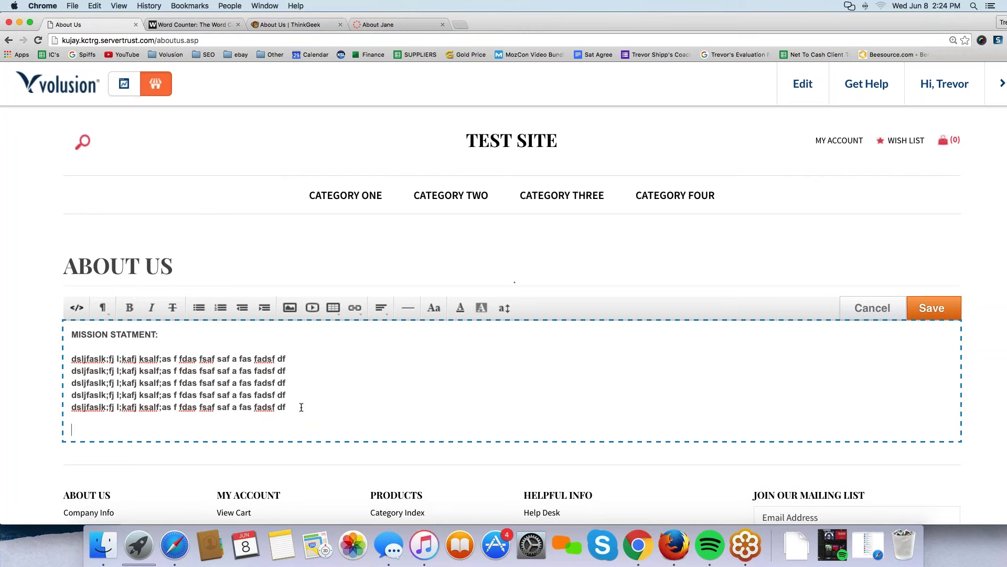
Add a bold OUR STORY: heading followed by a lengthened placeholder paragraph.
{"action": "key", "text": "super+b"}
{"action": "type", "text": "OUR ST"}
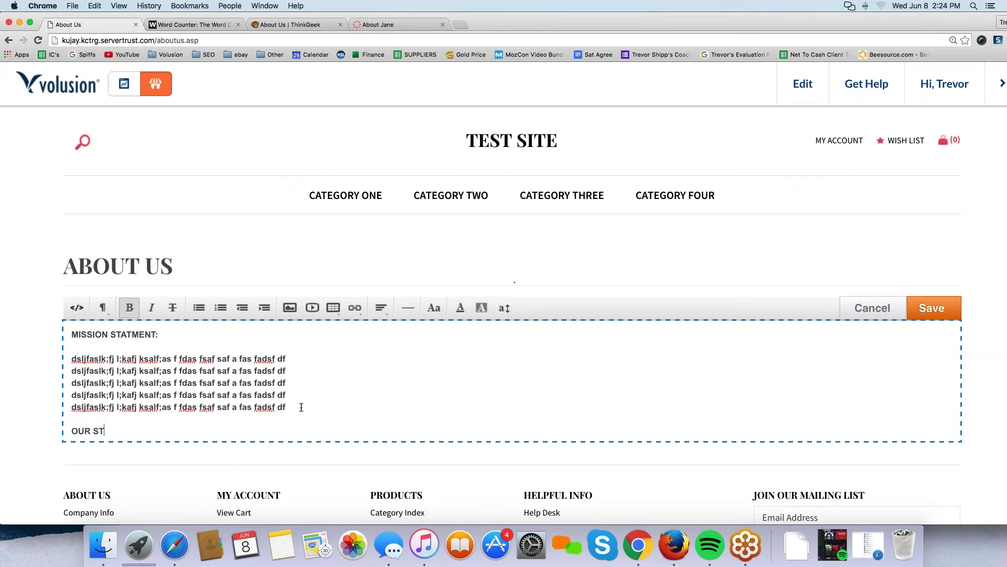
{"action": "type", "text": "ORY:"}
{"action": "key", "text": "Return"}
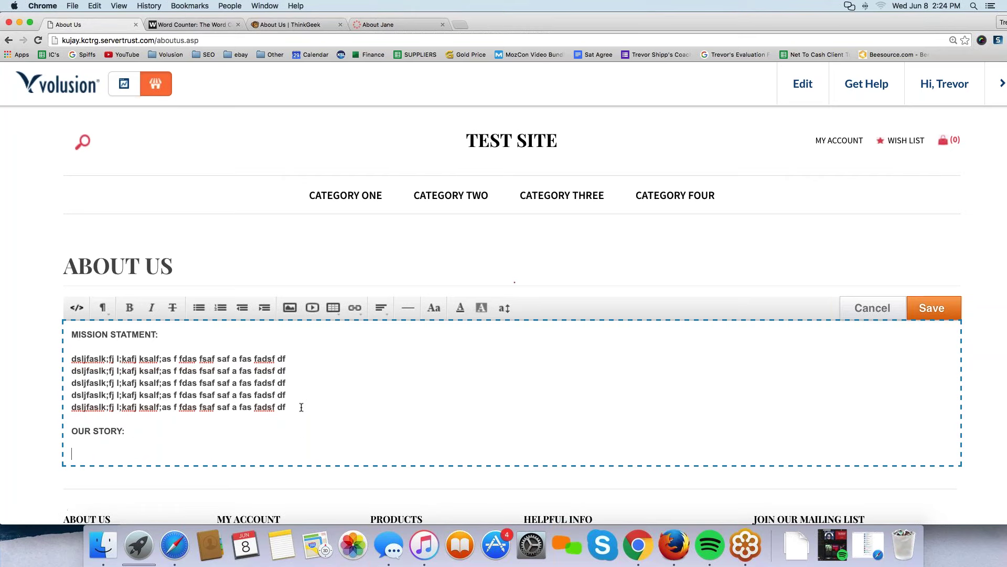
{"action": "type", "text": "dfjkl;ajsf asjfsal;kfsa jlk;fljk as;f"}
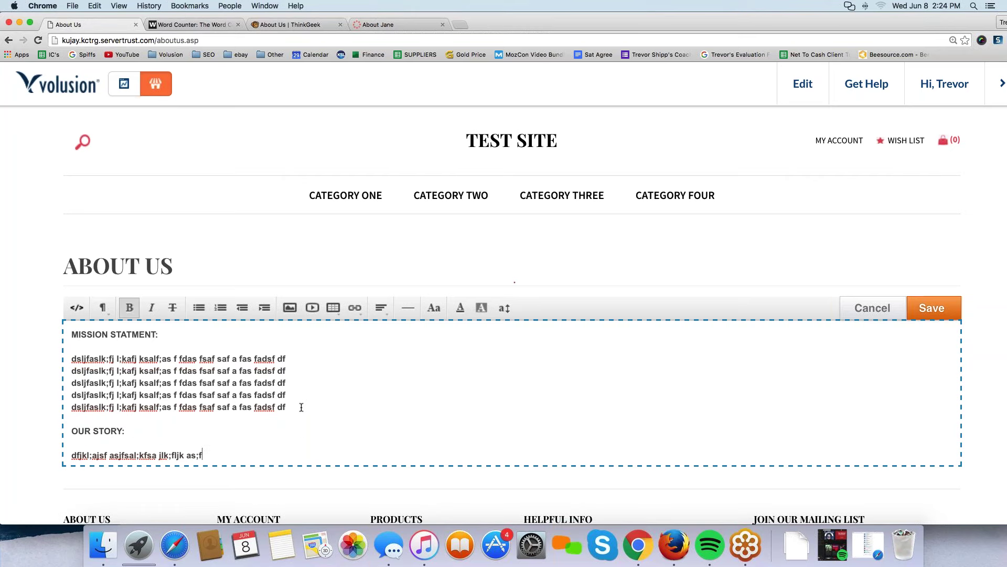
{"action": "left_click_drag", "start_coordinate": [204, 455], "coordinate": [64, 454]}
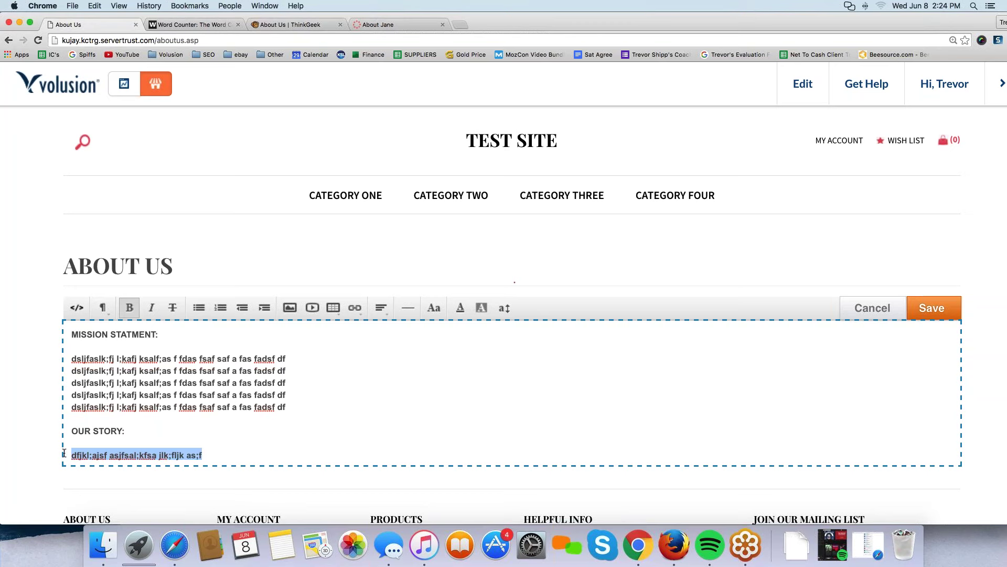
{"action": "key", "text": "super+c"}
{"action": "left_click", "coordinate": [230, 454]}
{"action": "key", "text": "super+v"}
{"action": "key", "text": "super+v"}
{"action": "key", "text": "super+v"}
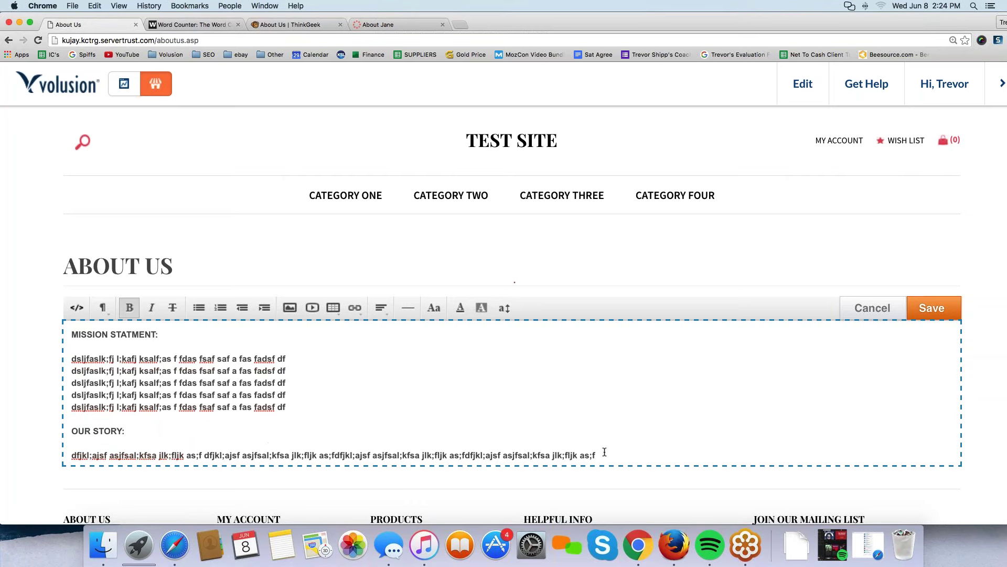
{"action": "key", "text": "Return"}
{"action": "key", "text": "Return"}
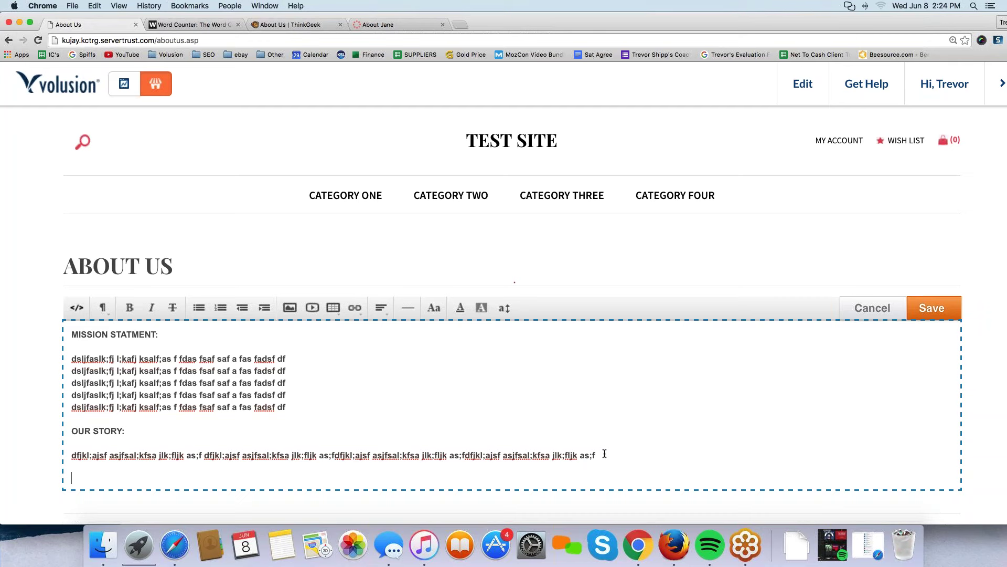
Add a WHAT DO WE OFFER? heading with repeated placeholder lines, then start a new line after it.
{"action": "type", "text": "WHAT DO WE OFFER?"}
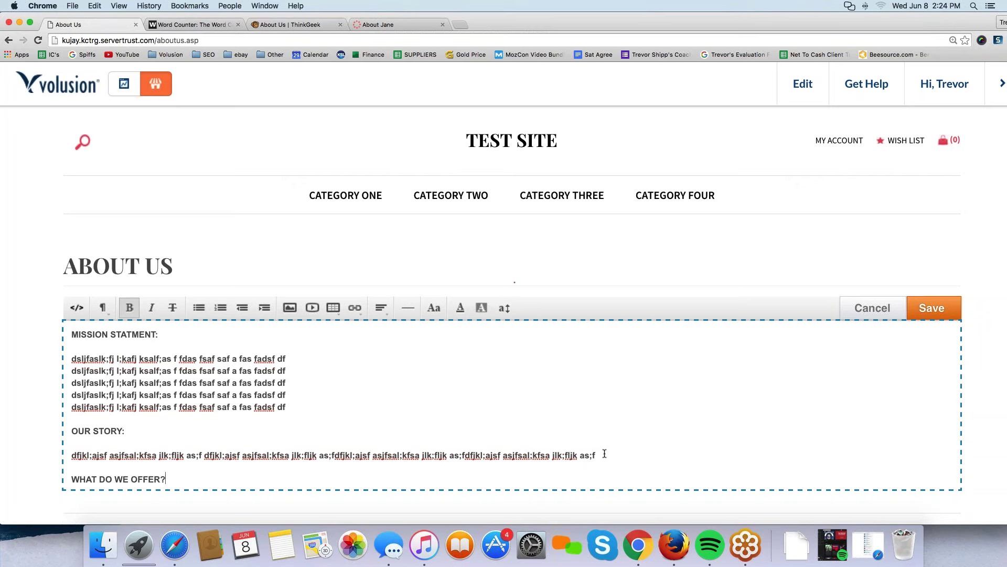
{"action": "key", "text": "Return"}
{"action": "type", "text": "jfl;dkajflk;a j"}
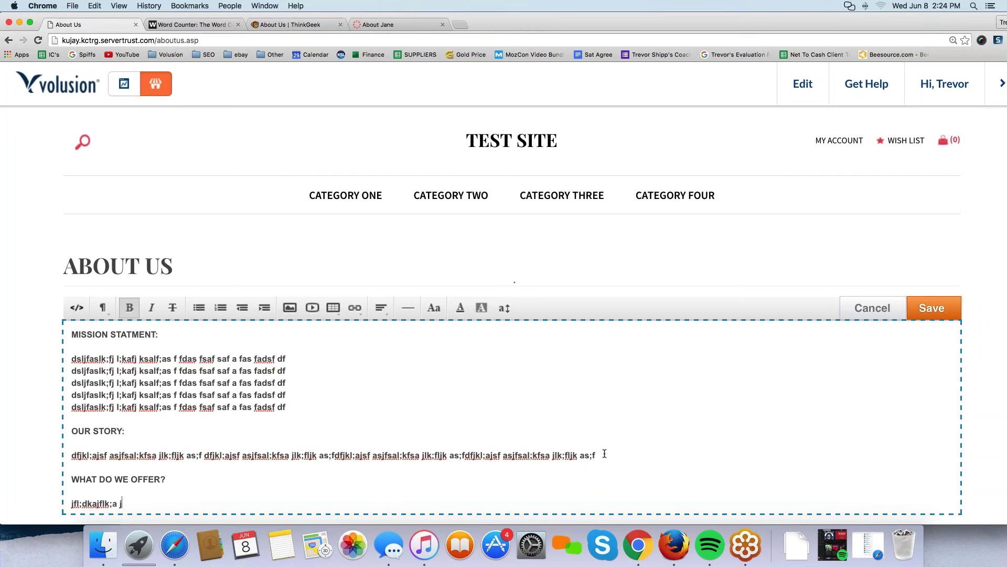
{"action": "type", "text": "fslak; fjsal;f sjlfk"}
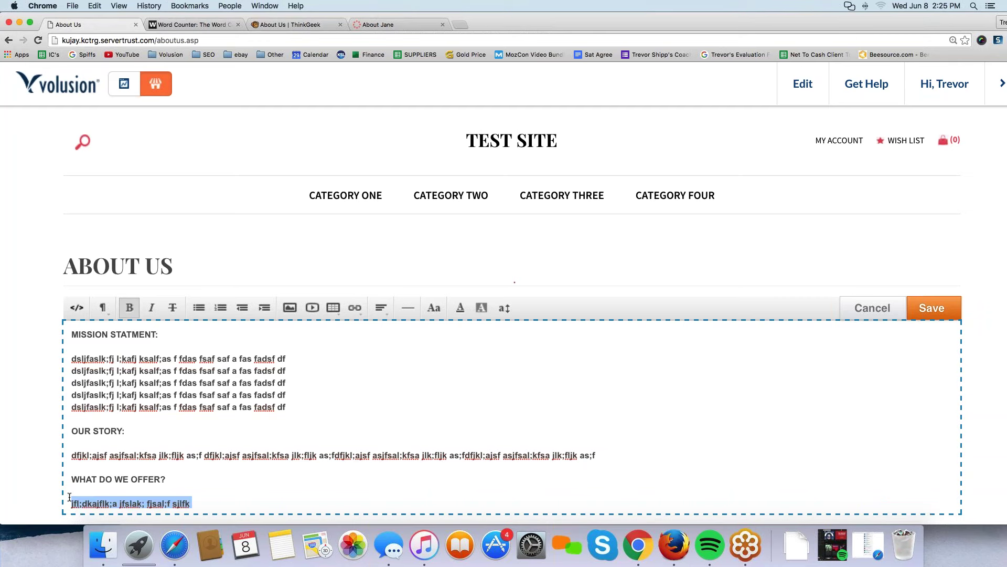
{"action": "left_click", "coordinate": [208, 499]}
{"action": "key", "text": "super+v"}
{"action": "key", "text": "super+v"}
{"action": "key", "text": "super+v"}
{"action": "key", "text": "super+v"}
{"action": "key", "text": "super+v"}
{"action": "key", "text": "super+v"}
{"action": "key", "text": "super+v"}
{"action": "key", "text": "super+v"}
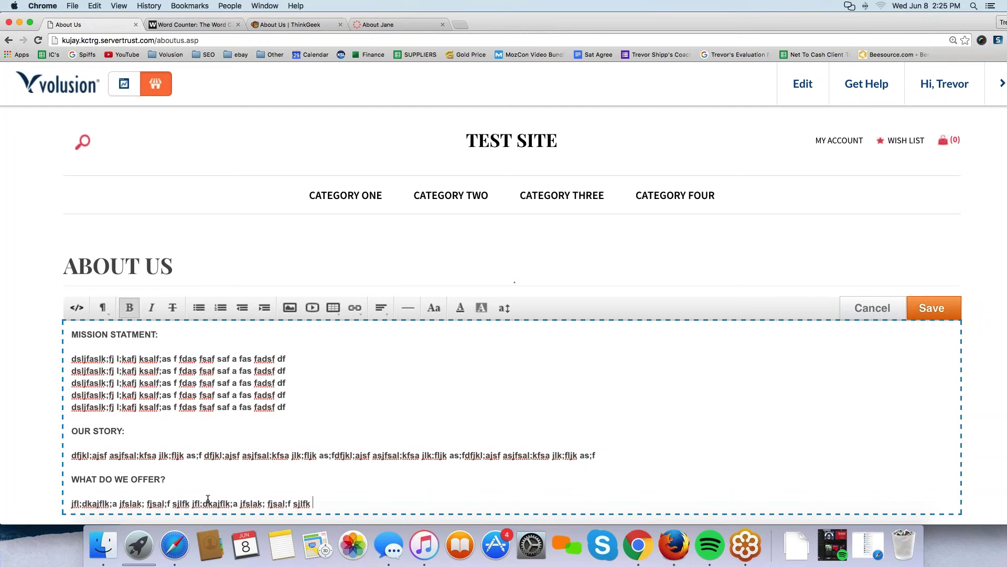
{"action": "key", "text": "super+v"}
{"action": "key", "text": "super+v"}
{"action": "key", "text": "super+v"}
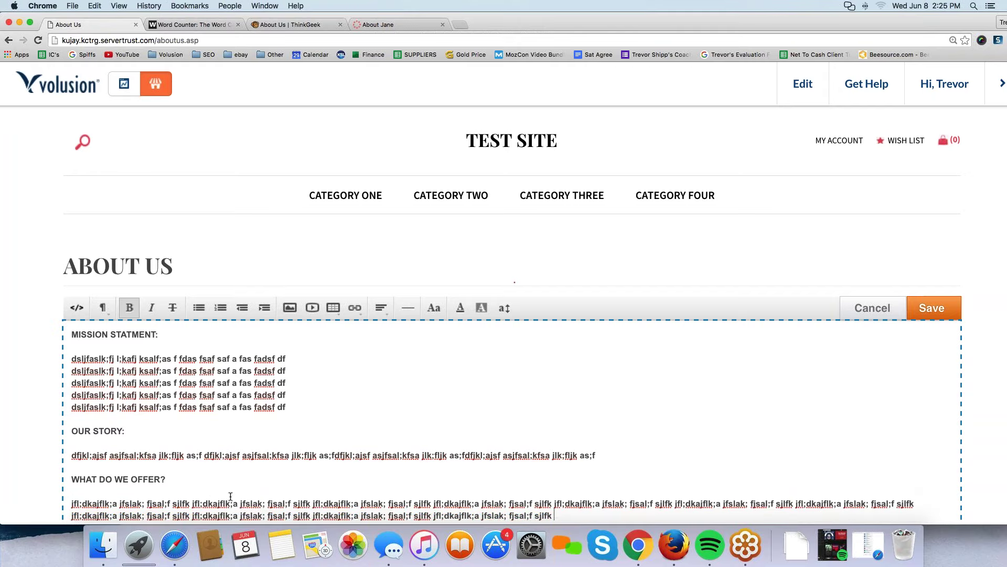
{"action": "scroll", "coordinate": [208, 499], "scroll_direction": "down", "scroll_amount": 2}
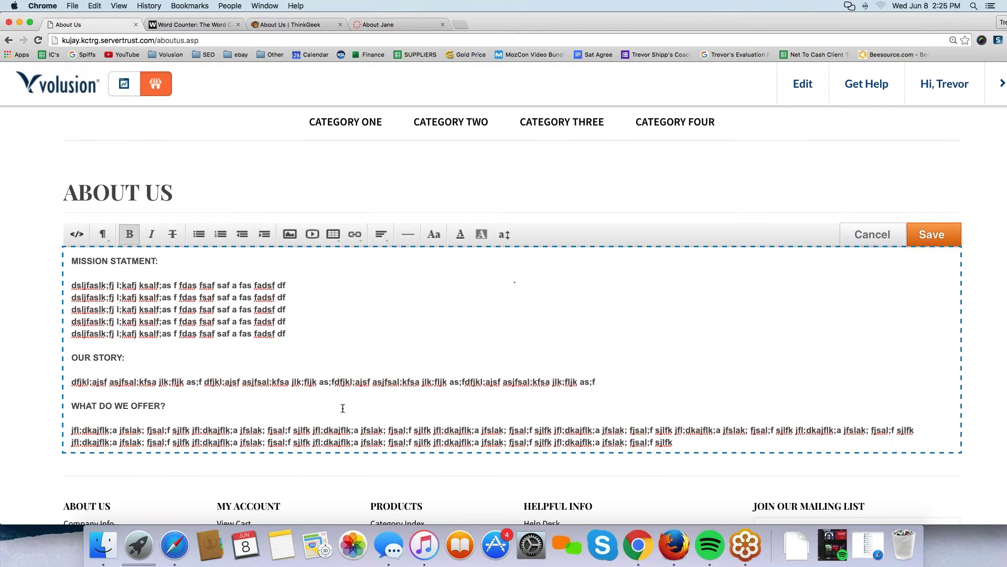
{"action": "key", "text": "super+a"}
{"action": "left_click", "coordinate": [286, 297]}
{"action": "left_click", "coordinate": [694, 437]}
{"action": "key", "text": "Return"}
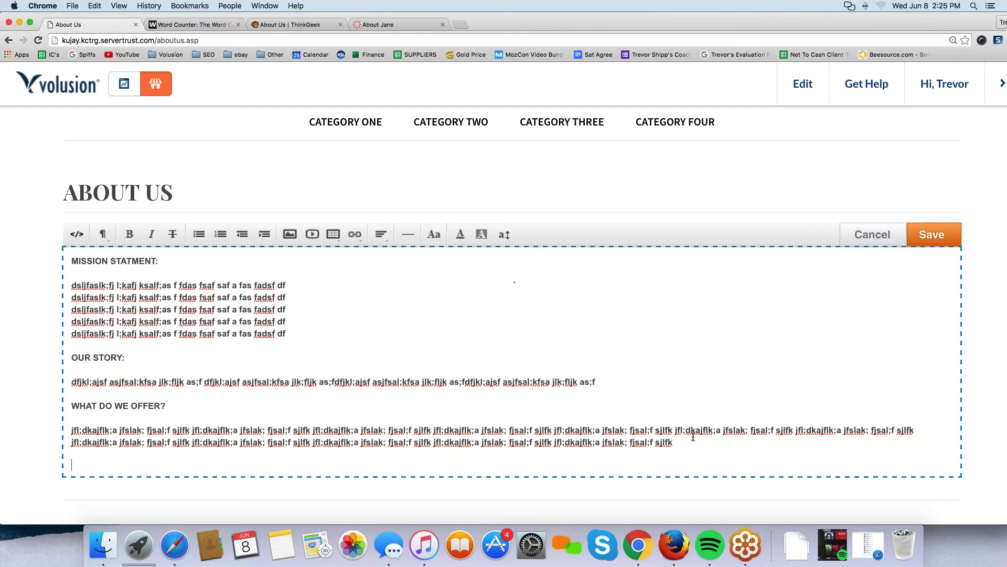
Add a bold NEED TO CONTACT US? heading and a bold line with the contact e-mail and phone number.
{"action": "key", "text": "super+b"}
{"action": "type", "text": "CNEED TO CONTX"}
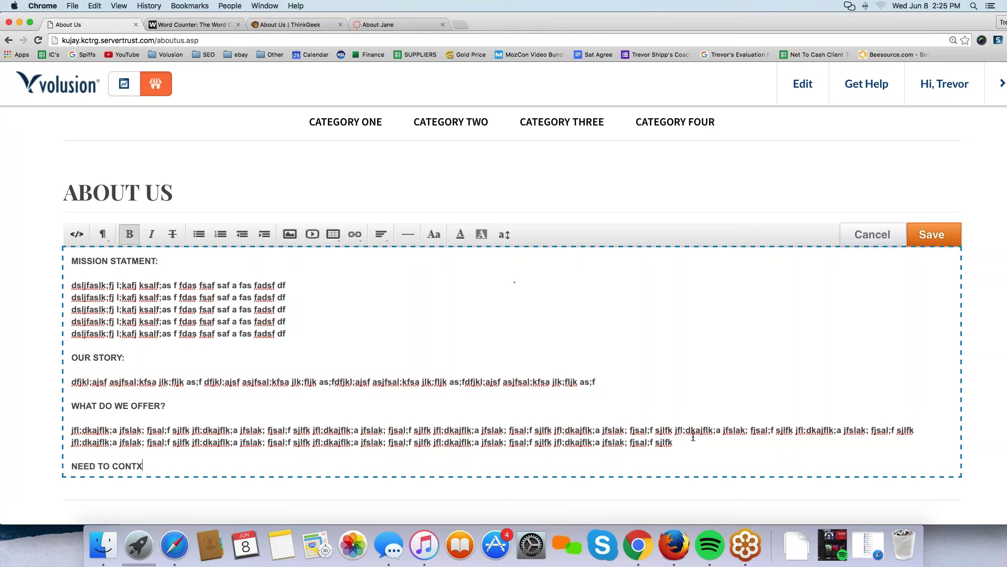
{"action": "key", "text": "BackSpace"}
{"action": "type", "text": "ACT US?"}
{"action": "key", "text": "Return"}
{"action": "key", "text": "super+b"}
{"action": "type", "text": "Please email at "}
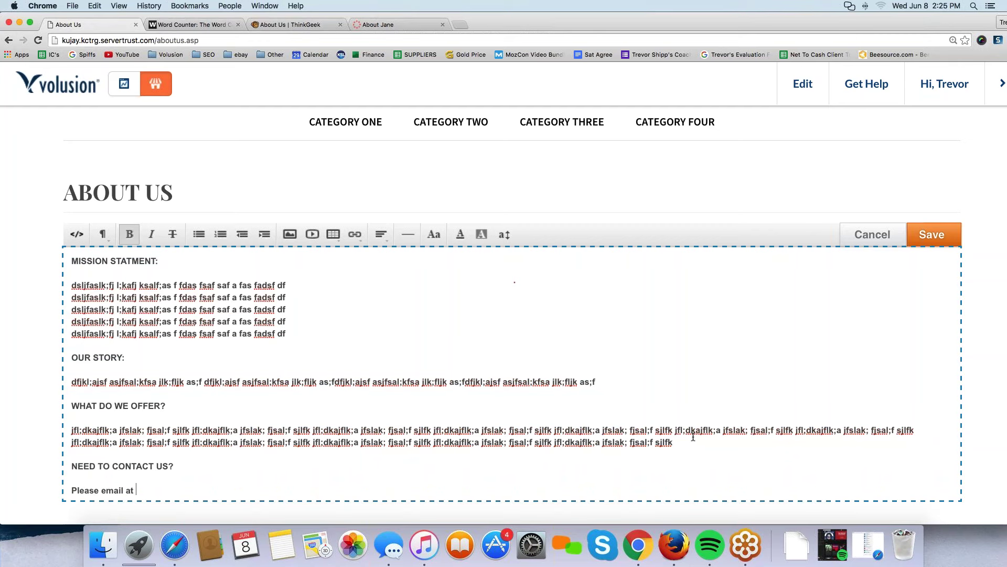
{"action": "type", "text": "test@emeai"}
{"action": "key", "text": "BackSpace"}
{"action": "key", "text": "BackSpace"}
{"action": "key", "text": "BackSpace"}
{"action": "type", "text": "ail.com an"}
{"action": "key", "text": "BackSpace"}
{"action": "key", "text": "BackSpace"}
{"action": "type", "text": "or call us"}
{"action": "type", "text": " at "}
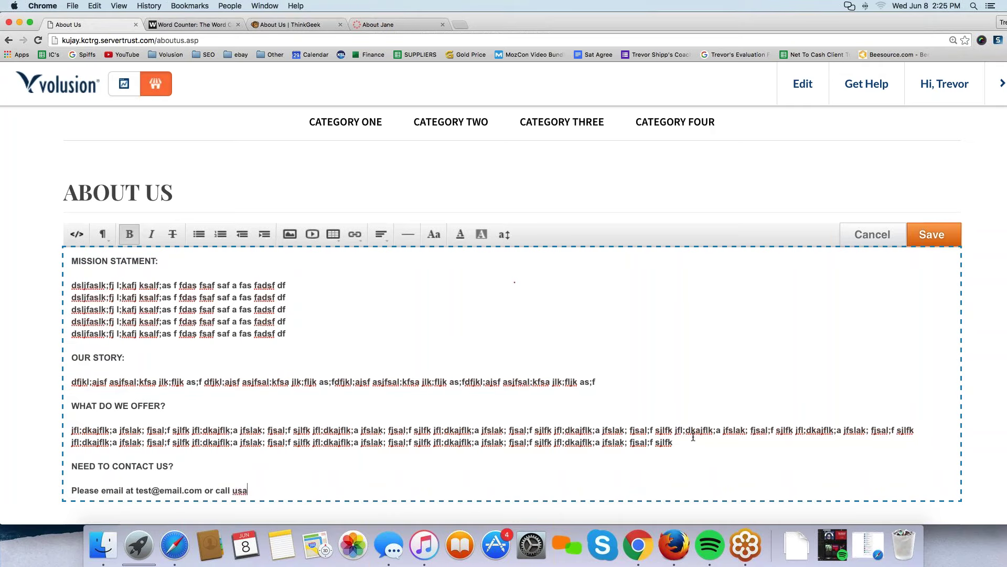
Check the finished About Us text and save the page.
{"action": "mouse_move", "coordinate": [945, 84]}
{"action": "key", "text": "super+a"}
{"action": "left_click", "coordinate": [408, 354]}
{"action": "left_click", "coordinate": [934, 234]}
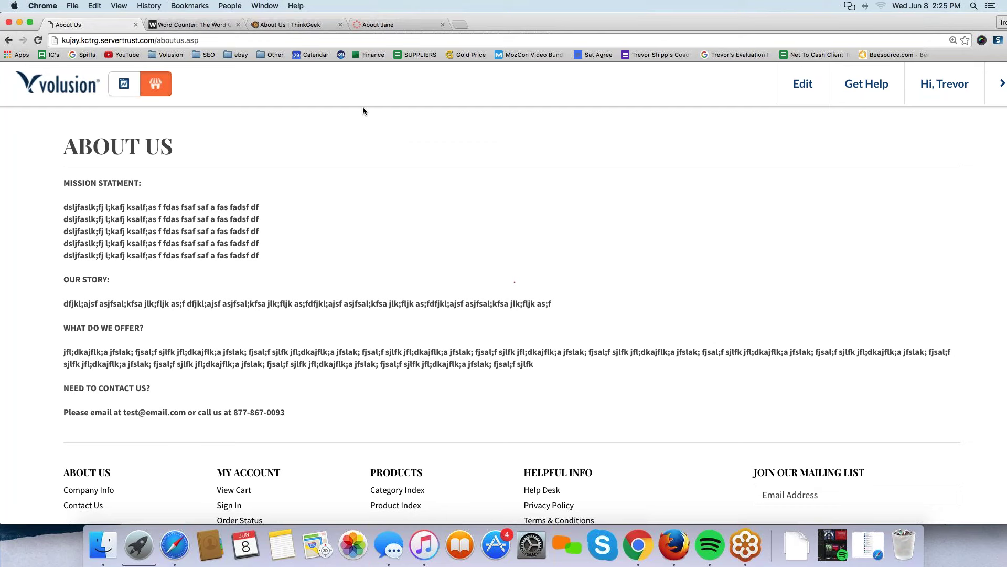
Look over ThinkGeek's Our Manifesto section, then return to the store's About Us tab.
{"action": "left_click", "coordinate": [291, 24]}
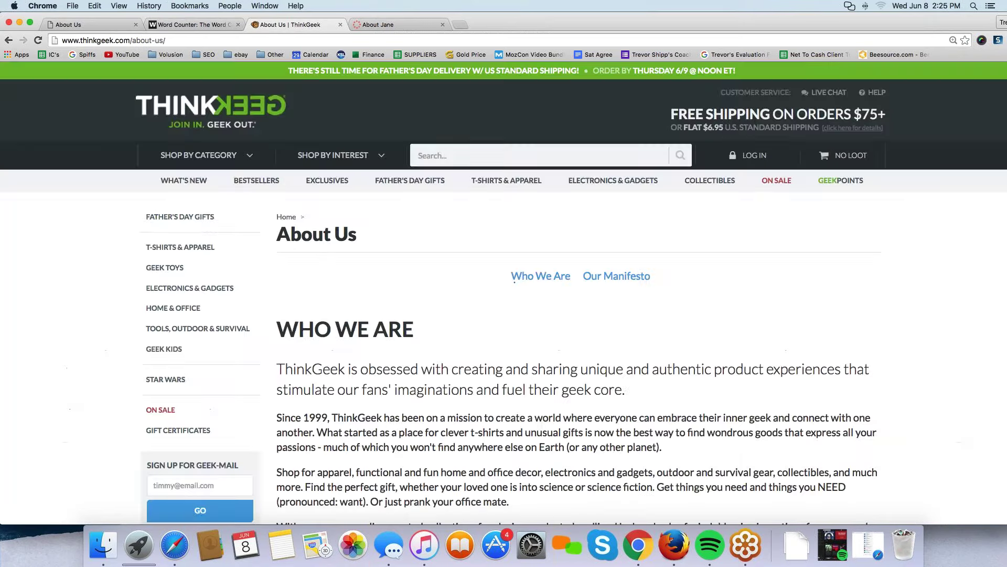
{"action": "scroll", "coordinate": [349, 295], "scroll_direction": "down", "scroll_amount": 10}
{"action": "scroll", "coordinate": [348, 295], "scroll_direction": "up", "scroll_amount": 2}
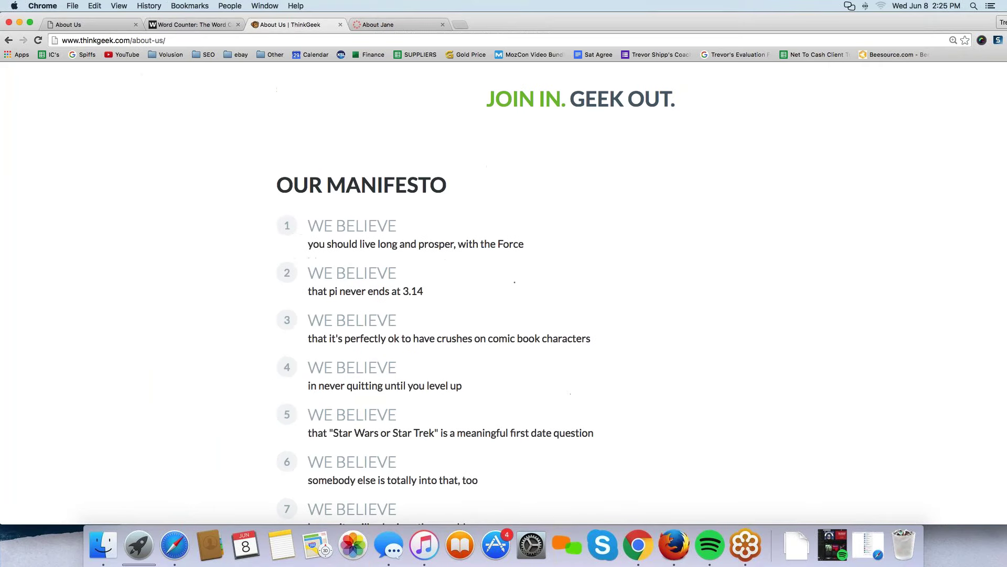
{"action": "left_click", "coordinate": [79, 24]}
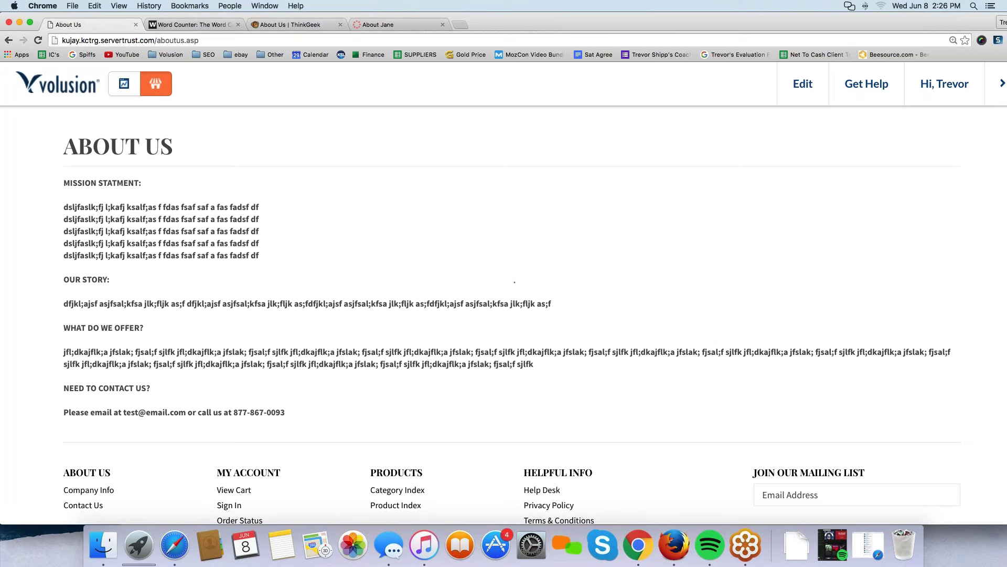
Leave the storefront About Us page for the admin dashboard and bring up the Design menu.
{"action": "scroll", "coordinate": [511, 314], "scroll_direction": "up", "scroll_amount": 4}
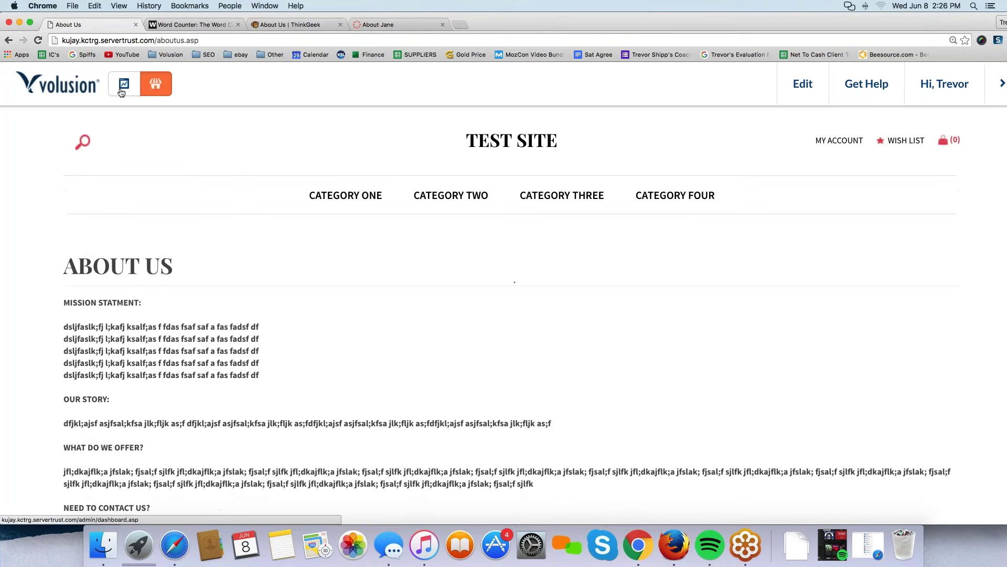
{"action": "left_click", "coordinate": [121, 92]}
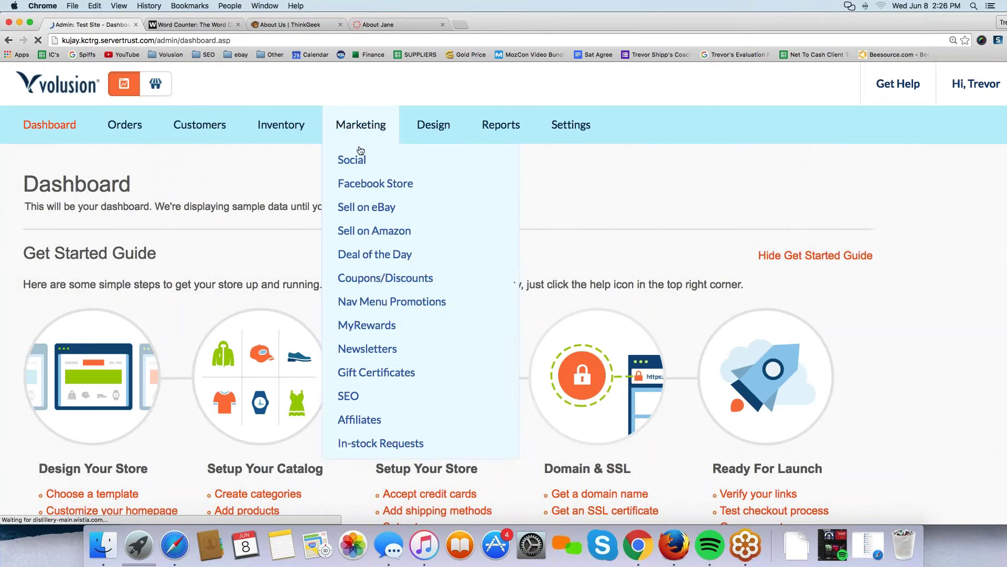
{"action": "mouse_move", "coordinate": [476, 139]}
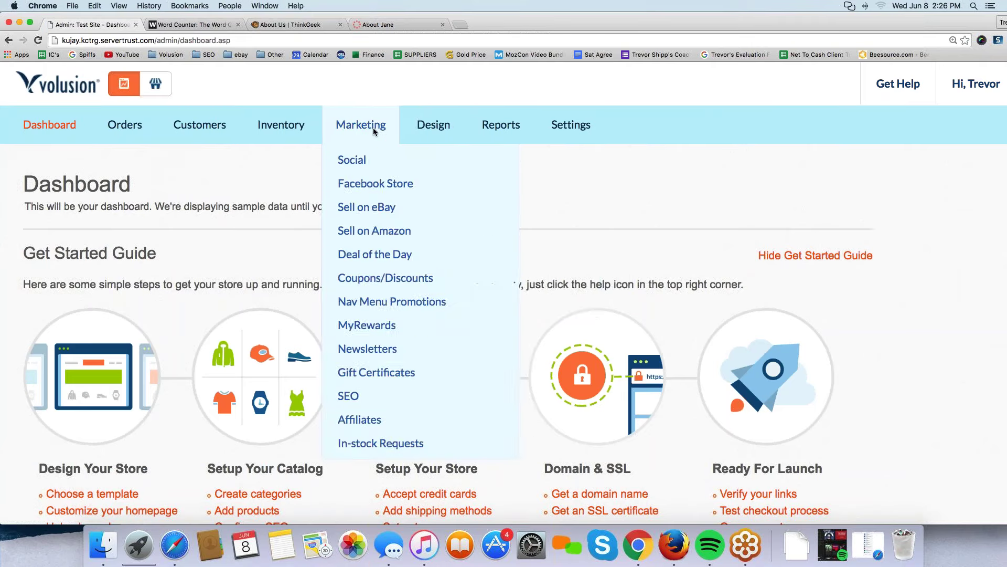
{"action": "mouse_move", "coordinate": [438, 136]}
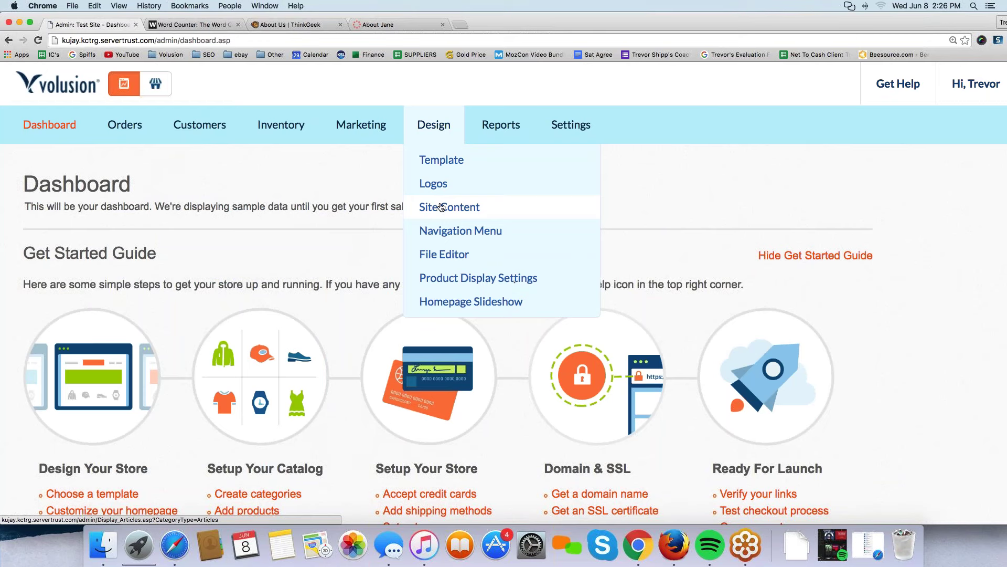
Open the site content articles list, locate AboutUs.asp (ID 1), and select its four-section body text.
{"action": "left_click", "coordinate": [458, 206]}
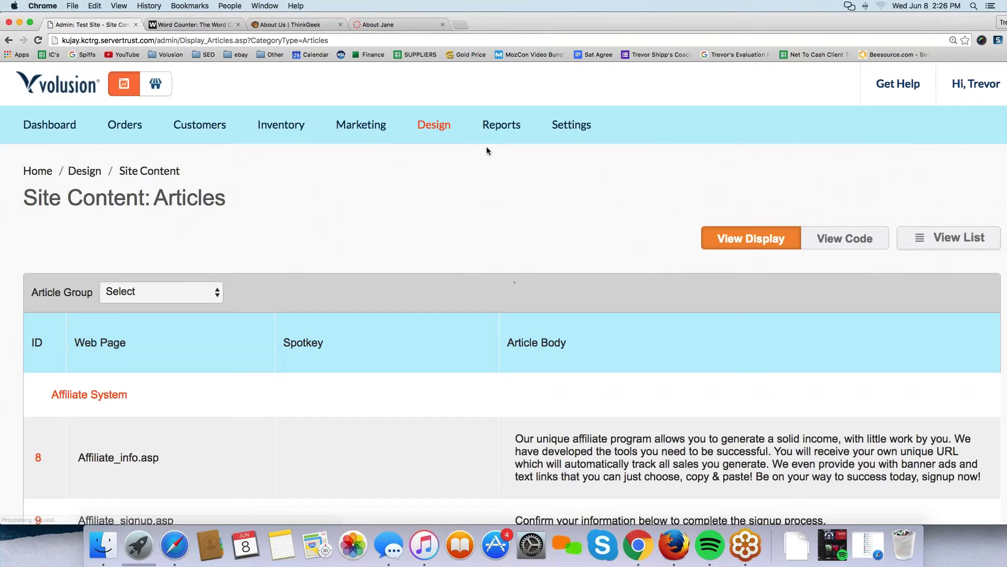
{"action": "scroll", "coordinate": [486, 148], "scroll_direction": "down", "scroll_amount": 12}
{"action": "scroll", "coordinate": [487, 151], "scroll_direction": "down", "scroll_amount": 15}
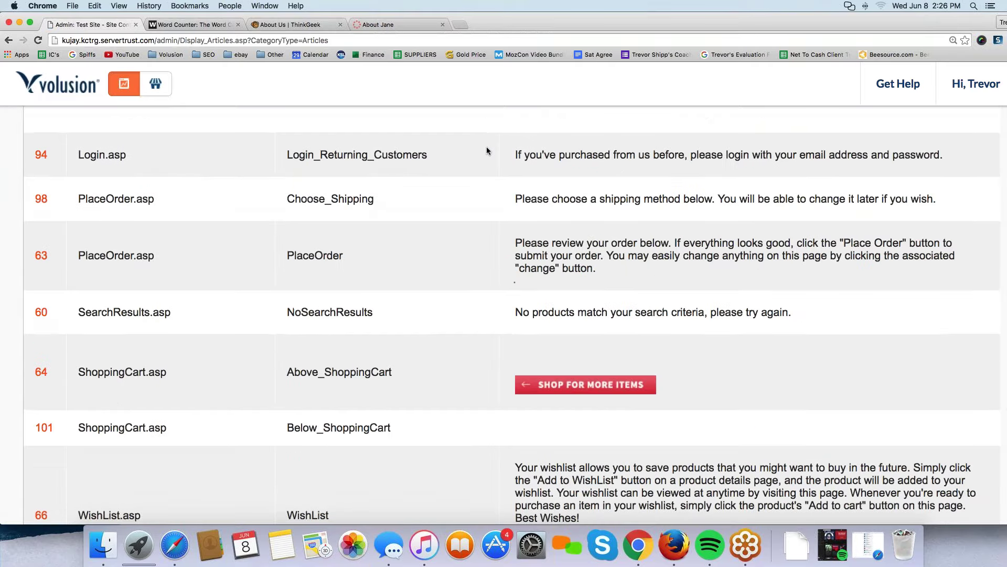
{"action": "scroll", "coordinate": [486, 147], "scroll_direction": "up", "scroll_amount": 3}
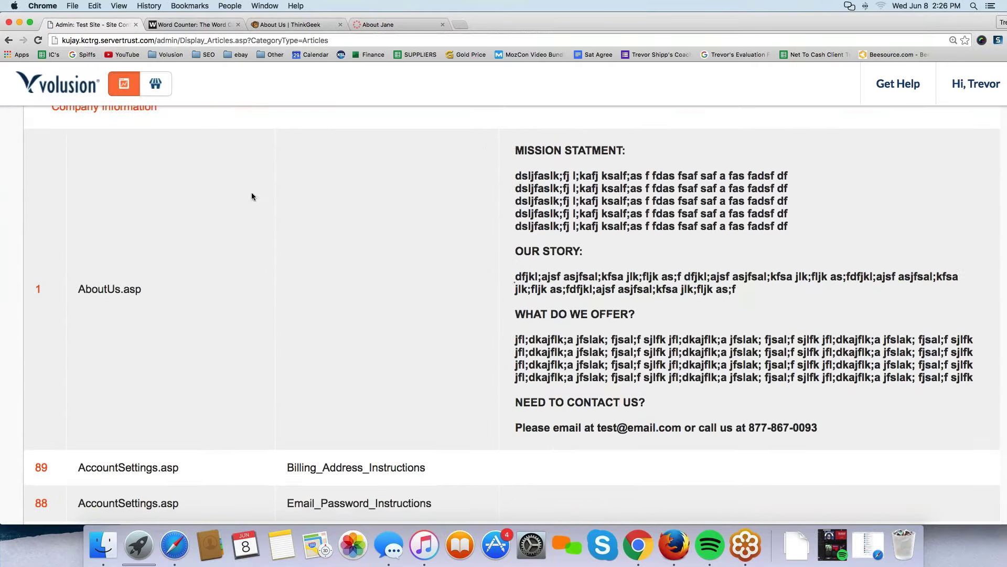
{"action": "double_click", "coordinate": [46, 294]}
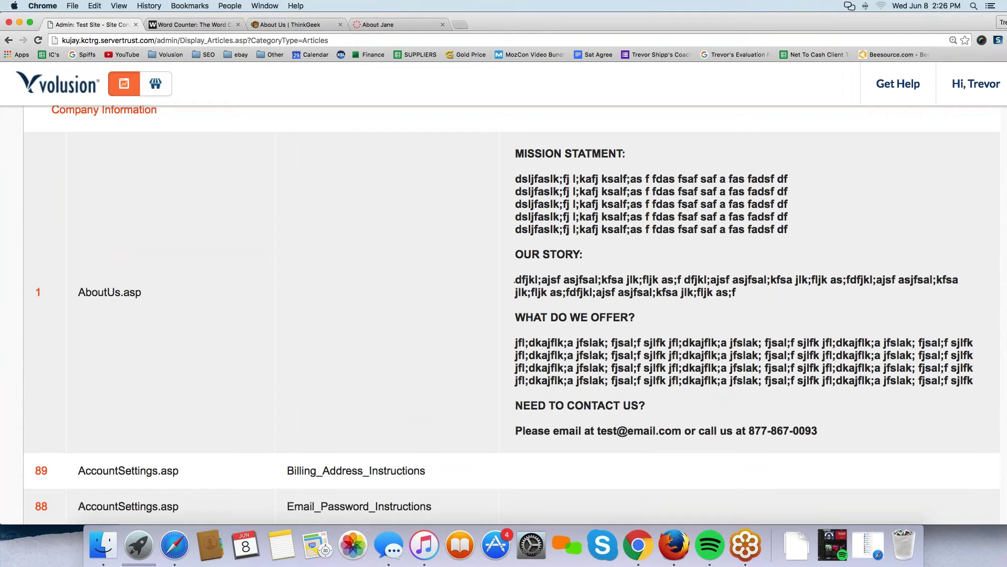
{"action": "scroll", "coordinate": [119, 355], "scroll_direction": "up", "scroll_amount": 2}
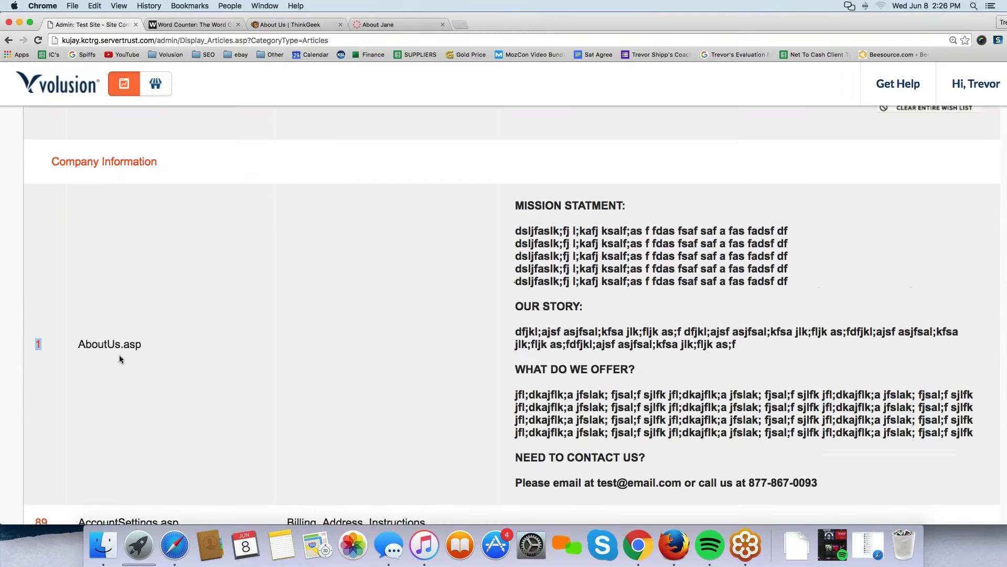
{"action": "scroll", "coordinate": [119, 355], "scroll_direction": "up", "scroll_amount": 4}
{"action": "scroll", "coordinate": [116, 303], "scroll_direction": "up", "scroll_amount": 15}
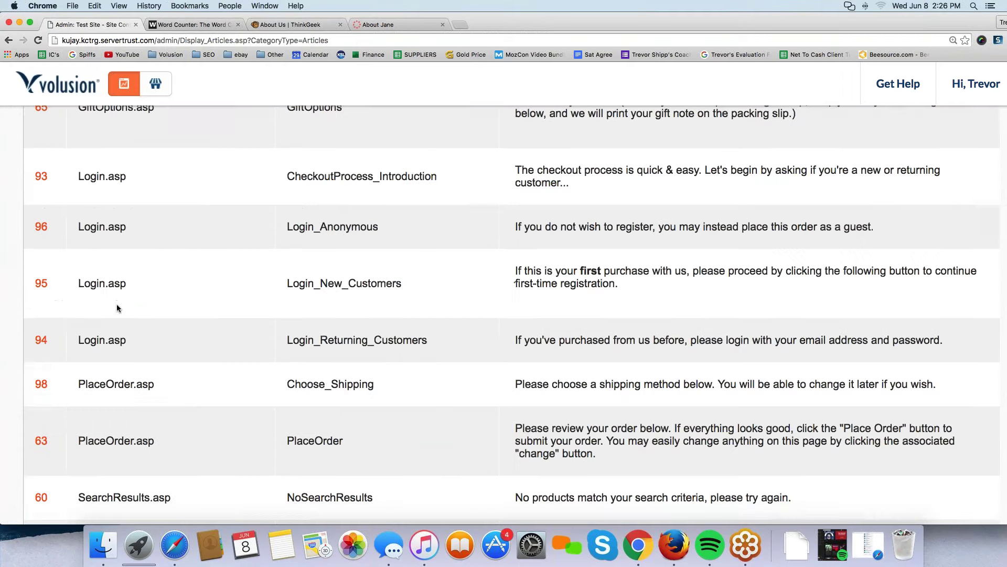
{"action": "scroll", "coordinate": [117, 304], "scroll_direction": "down", "scroll_amount": 20}
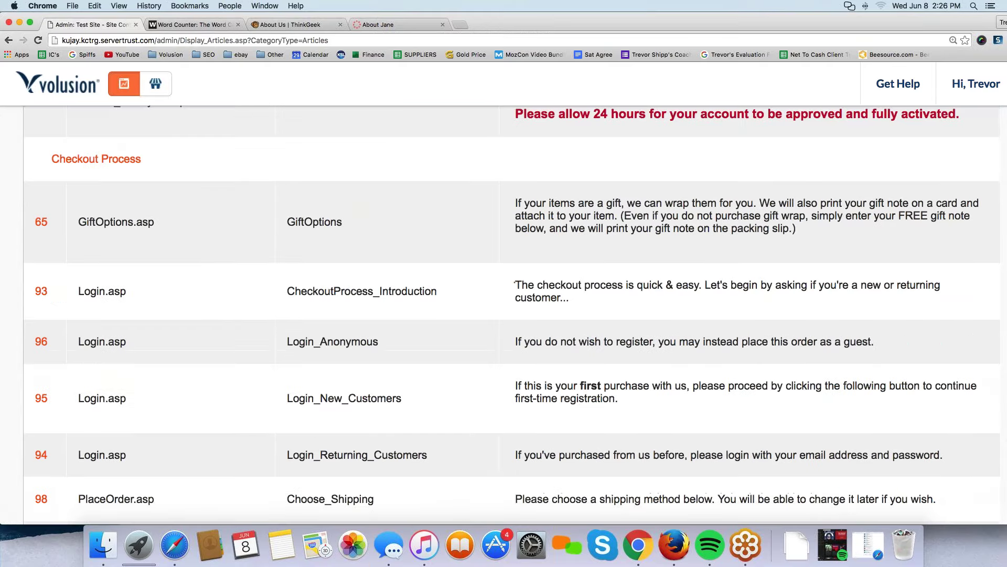
{"action": "scroll", "coordinate": [116, 304], "scroll_direction": "down", "scroll_amount": 3}
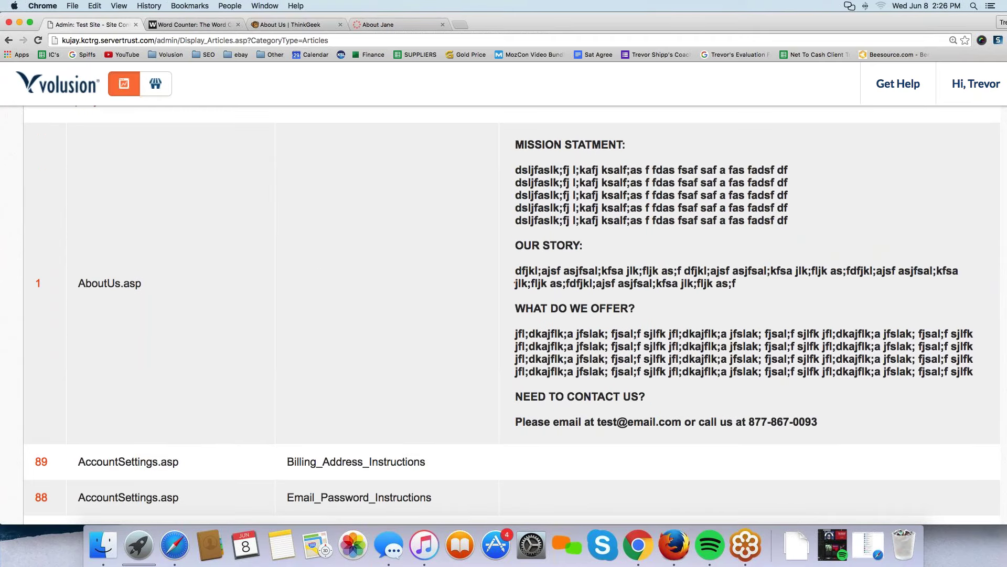
{"action": "left_click_drag", "start_coordinate": [515, 144], "coordinate": [837, 427]}
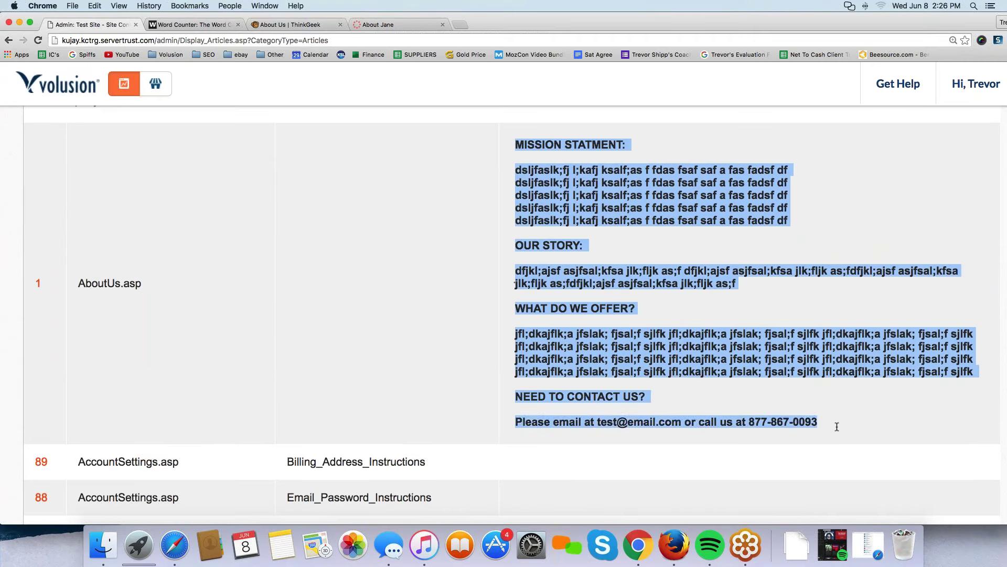
{"action": "left_click", "coordinate": [837, 427]}
Open the AboutUs.asp article and join the second mission line onto the first, then undo it.
{"action": "left_click", "coordinate": [37, 286]}
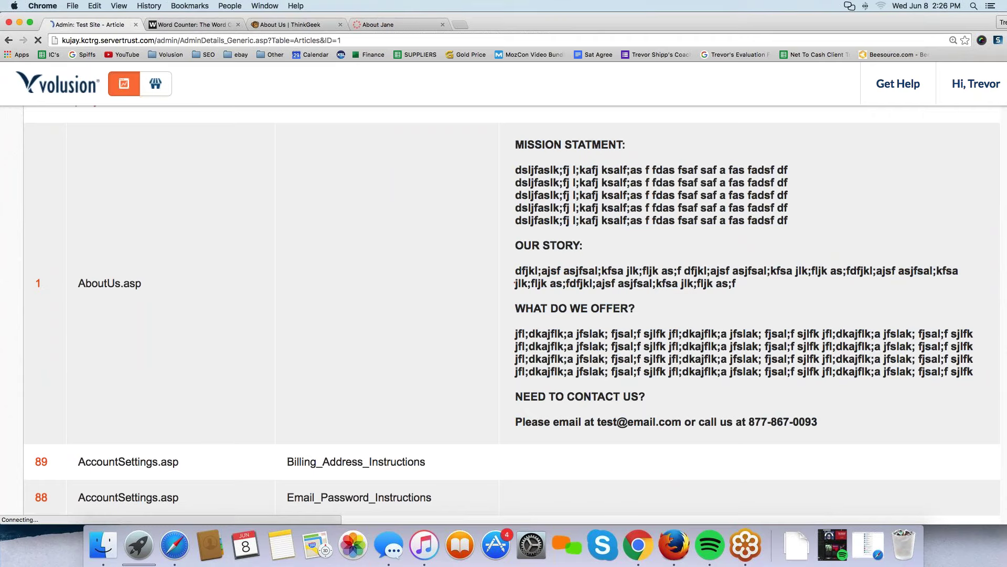
{"action": "scroll", "coordinate": [227, 330], "scroll_direction": "down", "scroll_amount": 7}
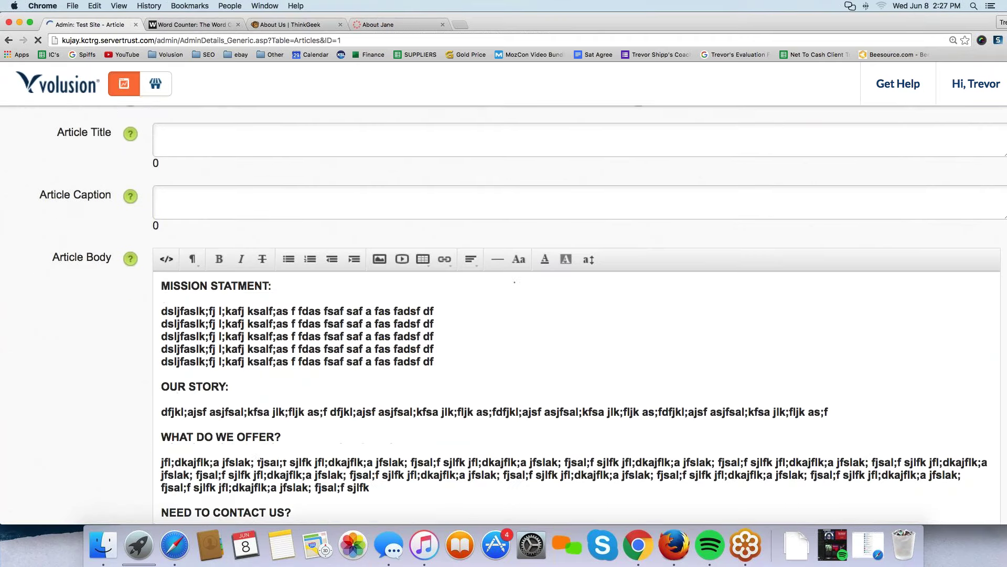
{"action": "scroll", "coordinate": [450, 347], "scroll_direction": "down", "scroll_amount": 1}
{"action": "left_click", "coordinate": [159, 298]}
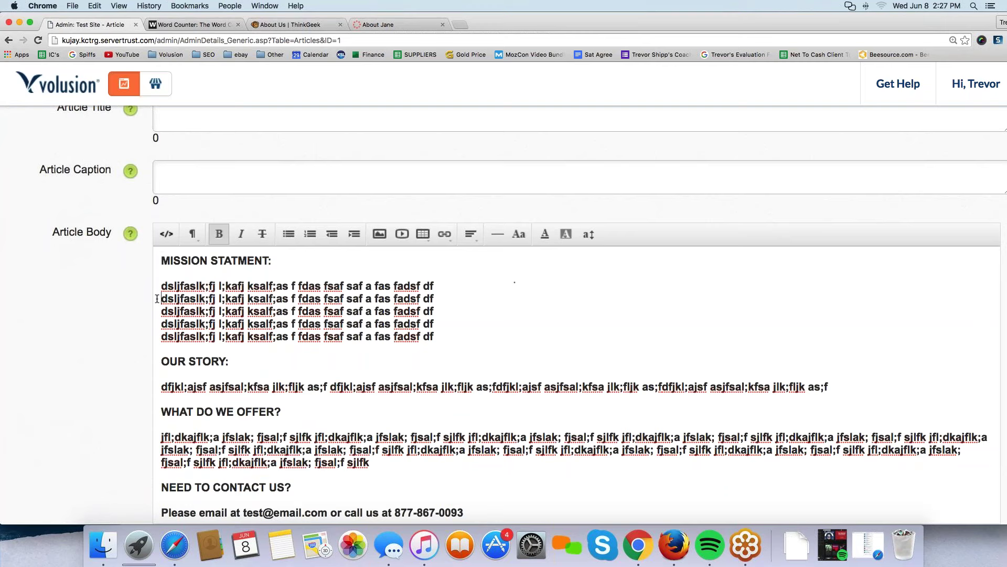
{"action": "key", "text": "BackSpace"}
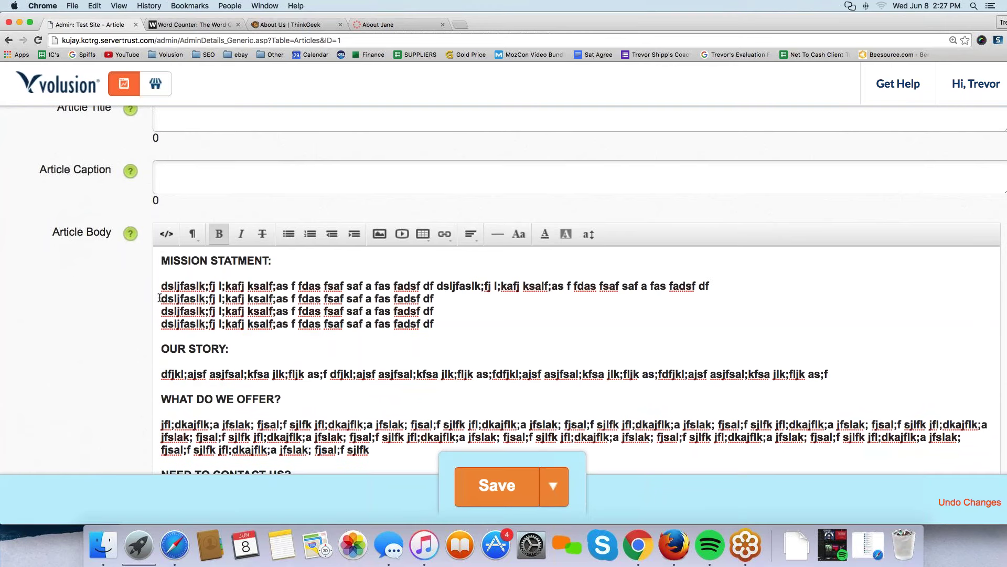
{"action": "key", "text": "super+z"}
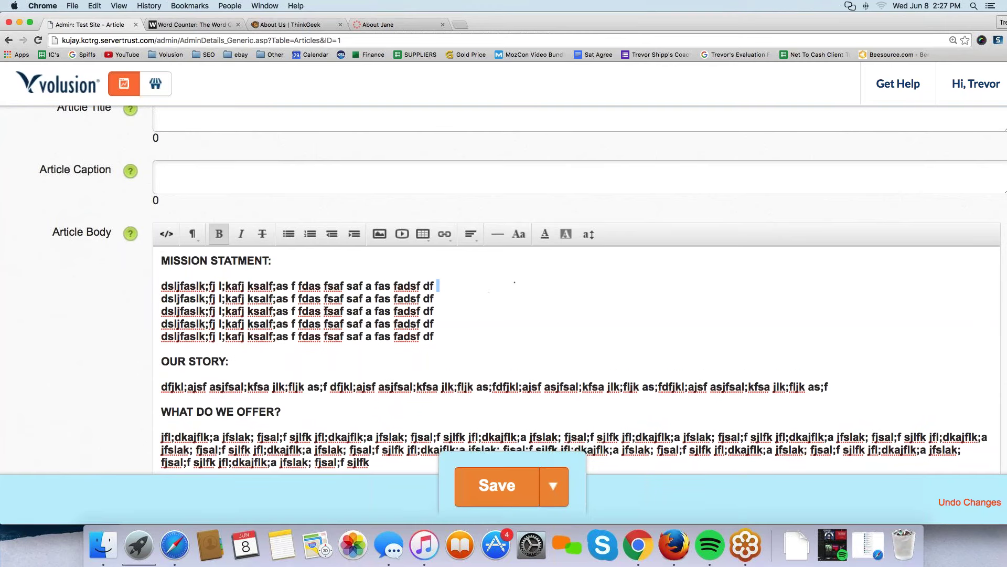
Review the article body down to the contact line and save the AboutUs.asp article.
{"action": "scroll", "coordinate": [488, 426], "scroll_direction": "down", "scroll_amount": 3}
{"action": "triple_click", "coordinate": [488, 426]}
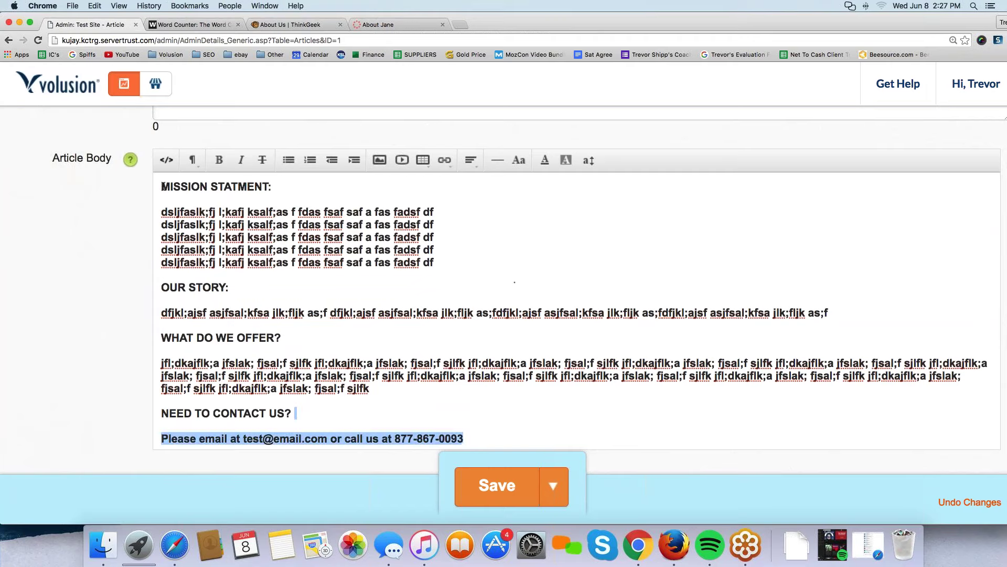
{"action": "key", "text": "super+a"}
{"action": "left_click", "coordinate": [103, 287]}
{"action": "scroll", "coordinate": [103, 288], "scroll_direction": "up", "scroll_amount": 3}
{"action": "scroll", "coordinate": [310, 295], "scroll_direction": "up", "scroll_amount": 2}
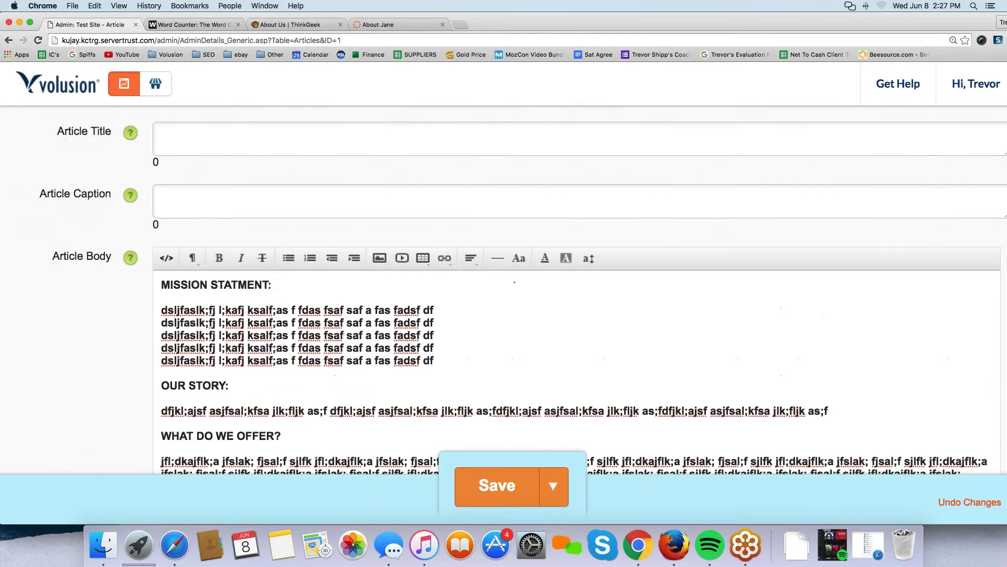
{"action": "scroll", "coordinate": [310, 295], "scroll_direction": "down", "scroll_amount": 2}
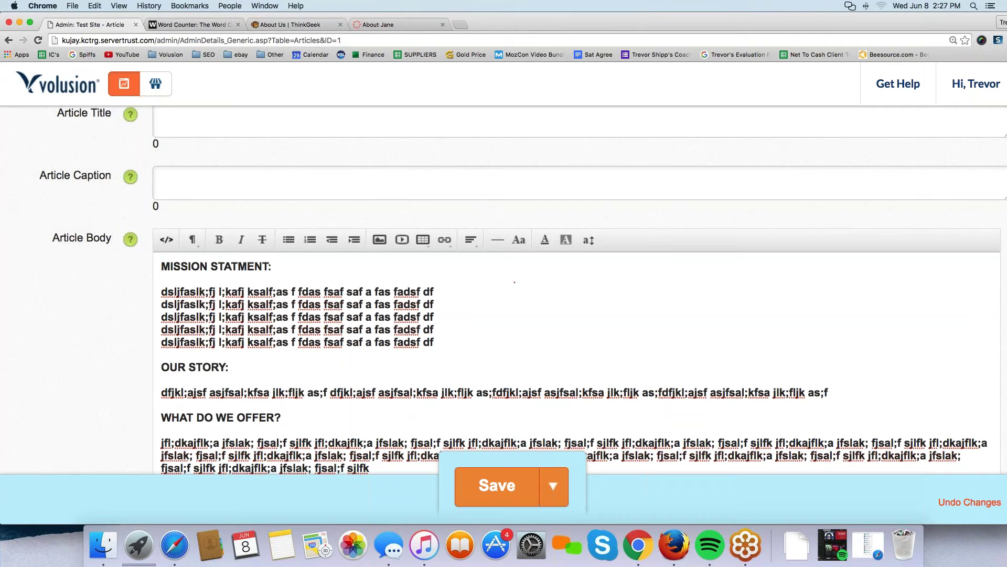
{"action": "left_click", "coordinate": [493, 490]}
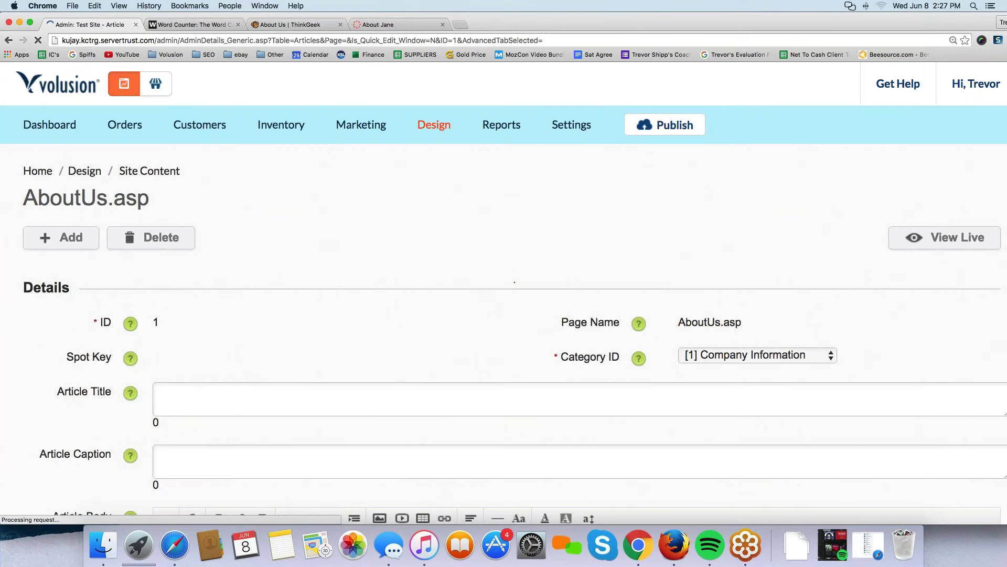
Check the live storefront's footer About Us links, then go back to the admin dashboard.
{"action": "left_click", "coordinate": [153, 95]}
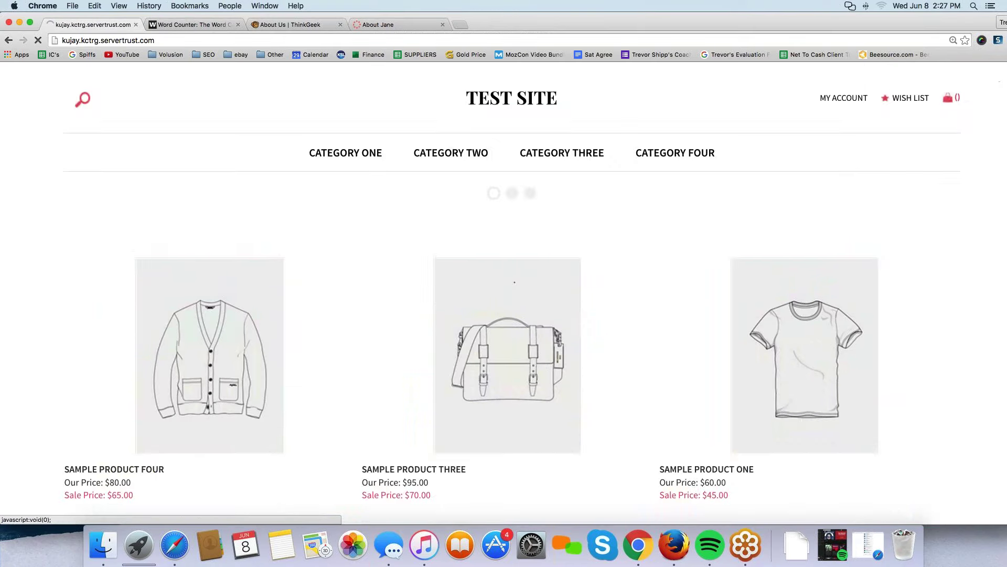
{"action": "scroll", "coordinate": [169, 181], "scroll_direction": "down", "scroll_amount": 10}
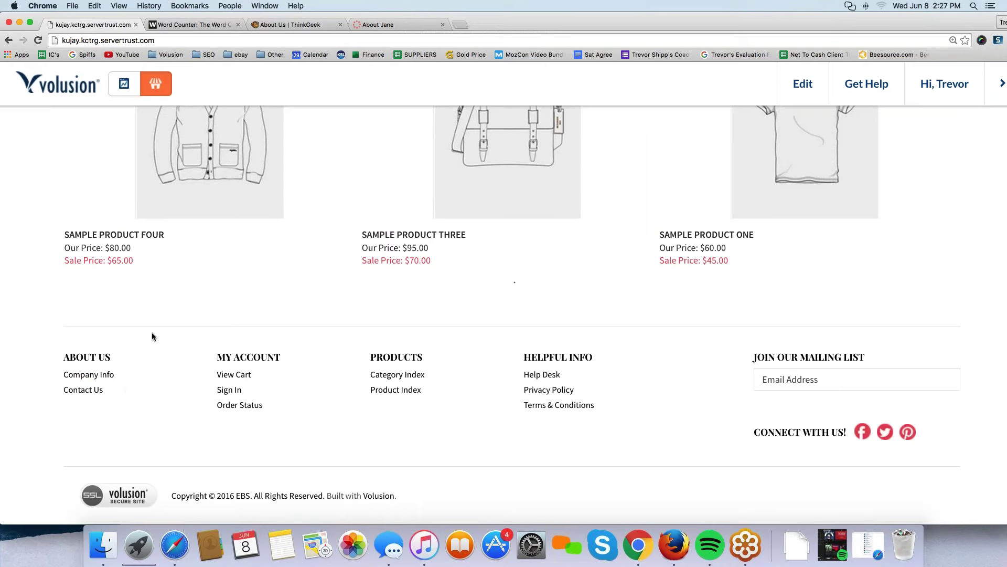
{"action": "left_click", "coordinate": [125, 85]}
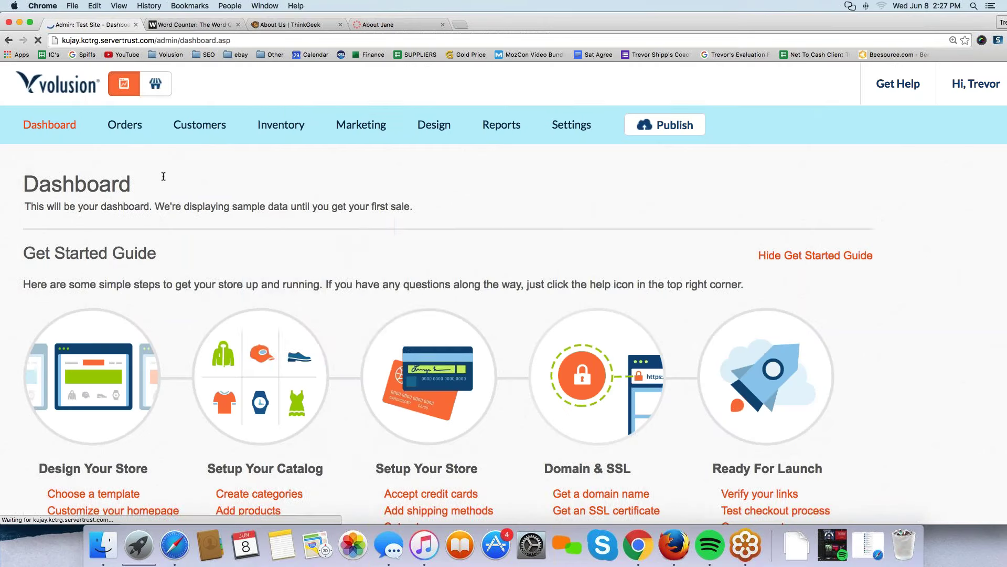
{"action": "mouse_move", "coordinate": [263, 124]}
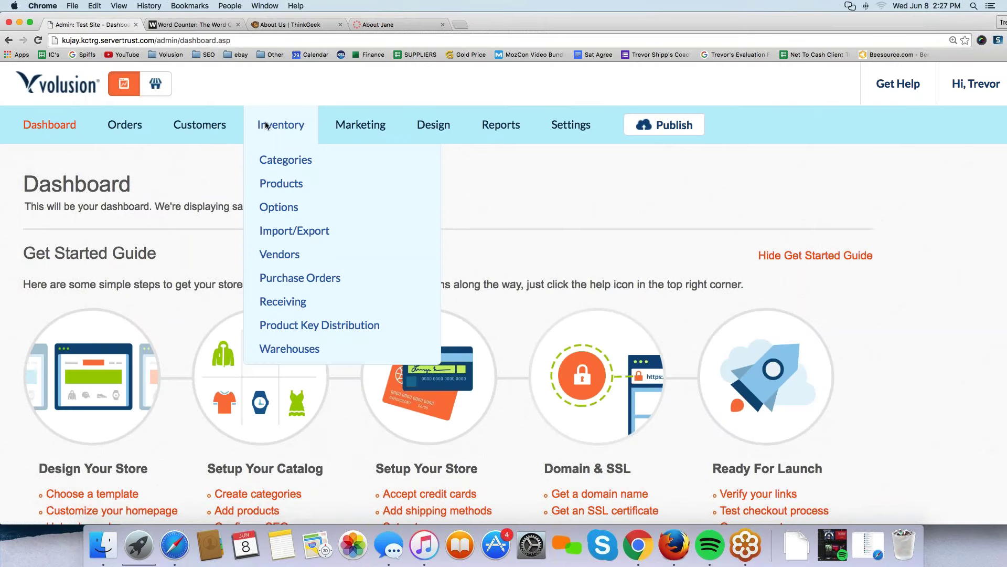
Add a new category named 'About Us', shown in Nav Menu 1, with Advanced Info expanded.
{"action": "left_click", "coordinate": [284, 163]}
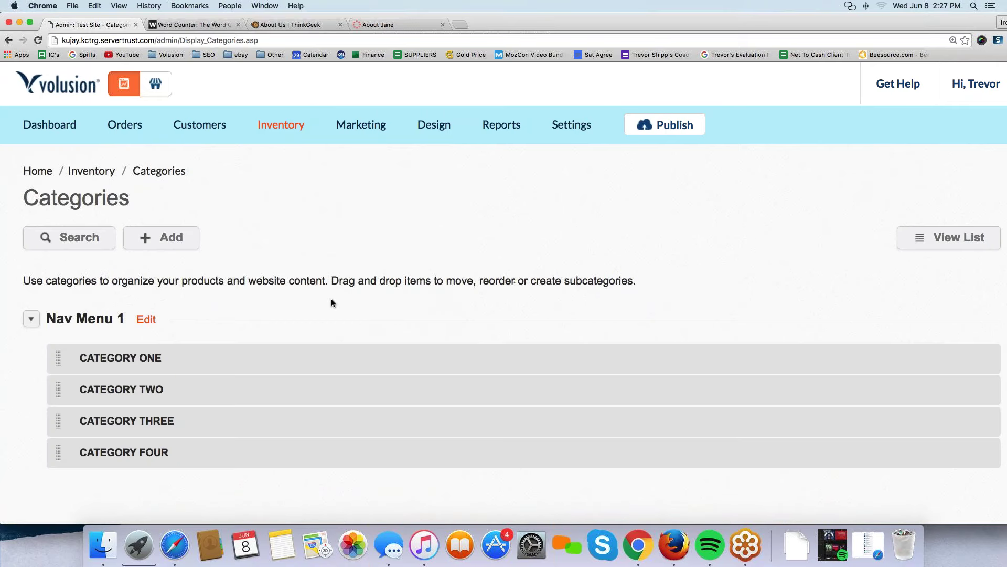
{"action": "left_click", "coordinate": [165, 244]}
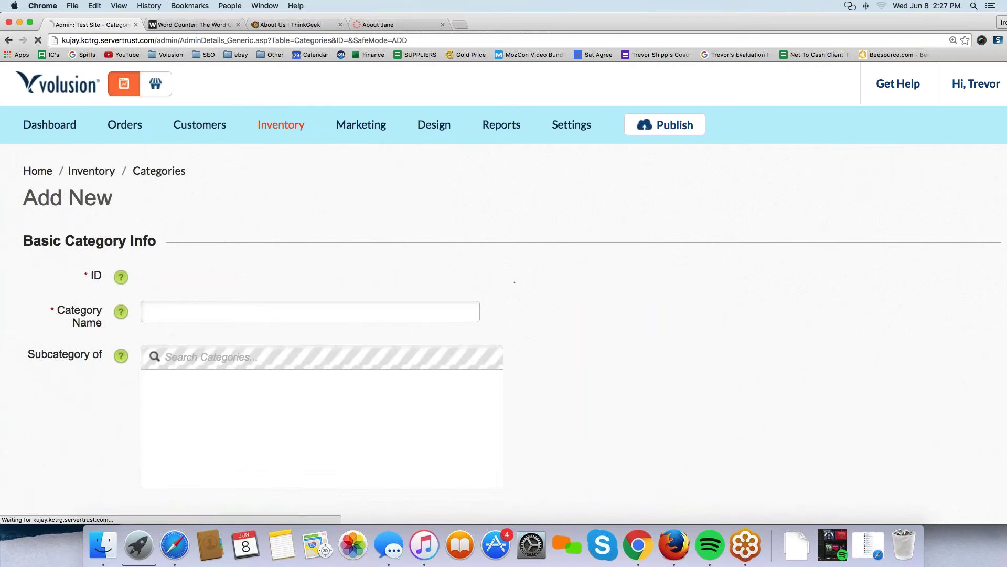
{"action": "left_click", "coordinate": [187, 310]}
{"action": "type", "text": "About Us"}
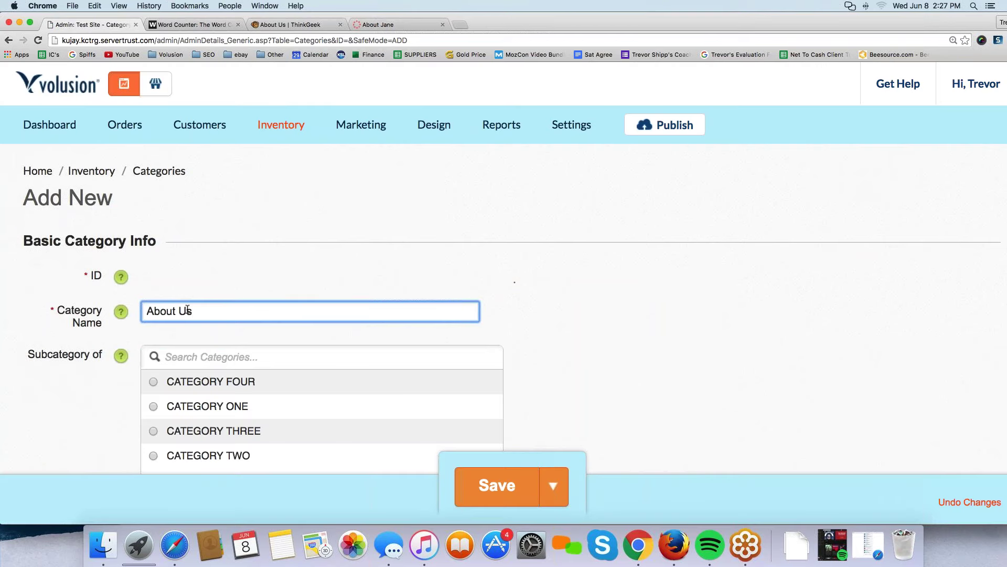
{"action": "scroll", "coordinate": [196, 360], "scroll_direction": "down", "scroll_amount": 5}
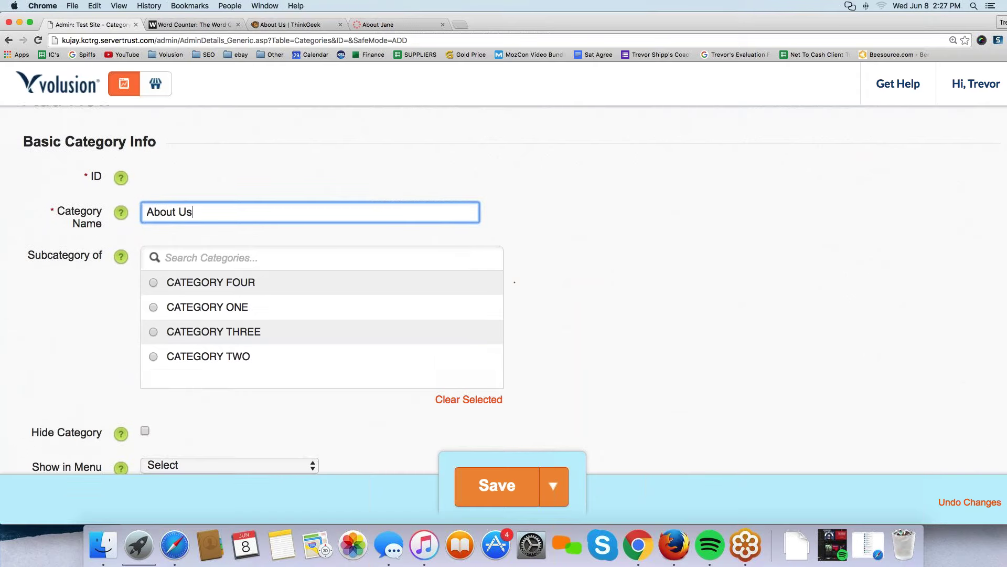
{"action": "left_click", "coordinate": [196, 360]}
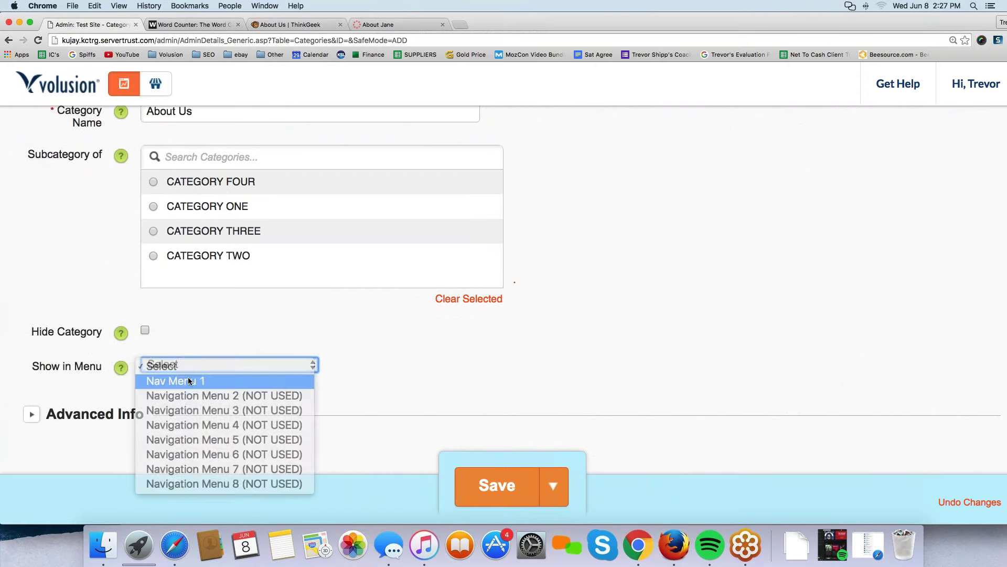
{"action": "left_click", "coordinate": [189, 380]}
{"action": "left_click", "coordinate": [32, 414]}
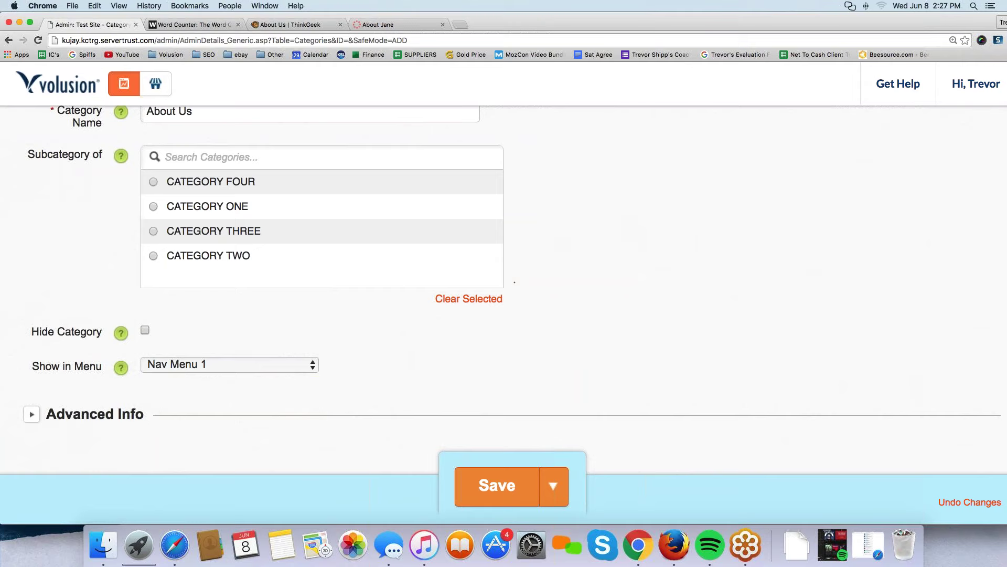
{"action": "scroll", "coordinate": [105, 293], "scroll_direction": "down", "scroll_amount": 5}
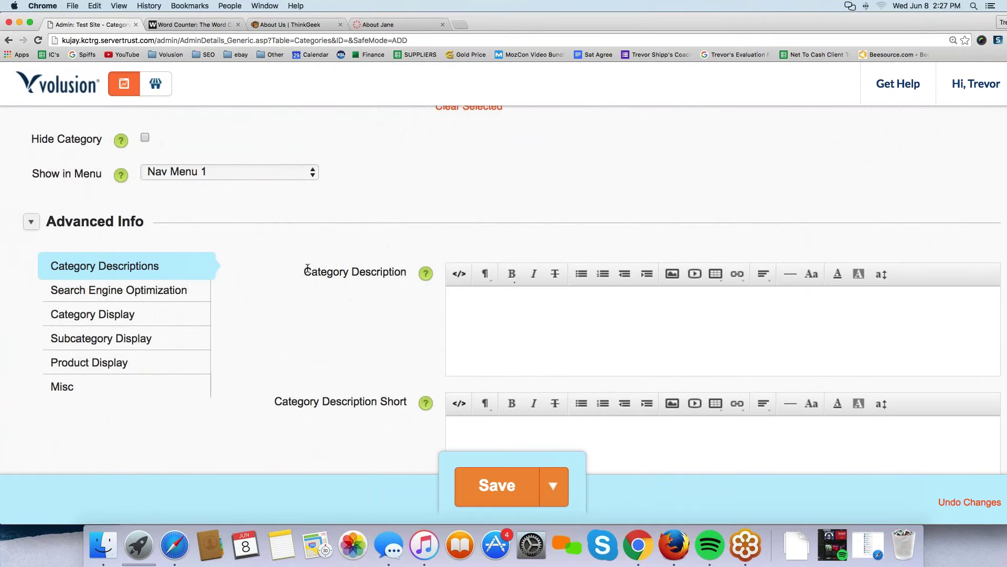
Write a MISSION STATEMENT: heading and a placeholder paragraph in the category description.
{"action": "left_click_drag", "start_coordinate": [305, 272], "coordinate": [408, 272]}
{"action": "left_click", "coordinate": [539, 334]}
{"action": "type", "text": "MISSION STATEMENT:"}
{"action": "key", "text": "Return"}
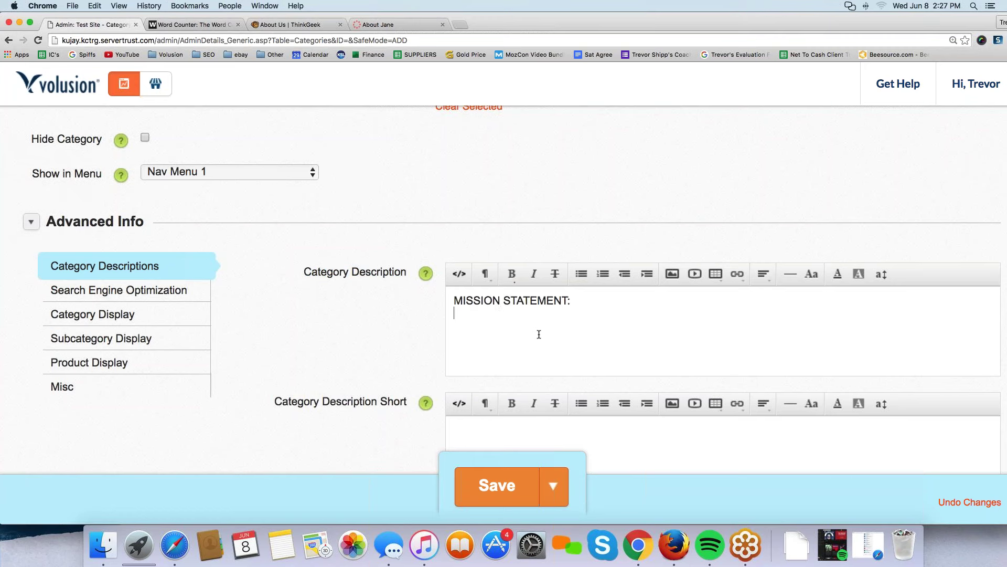
{"action": "type", "text": "dlfjaslk;dfkjs alfjkas fl;saf k;ladjkfl asfljk ;a"}
Add an OUR STORY: heading followed by placeholder text.
{"action": "key", "text": "Return"}
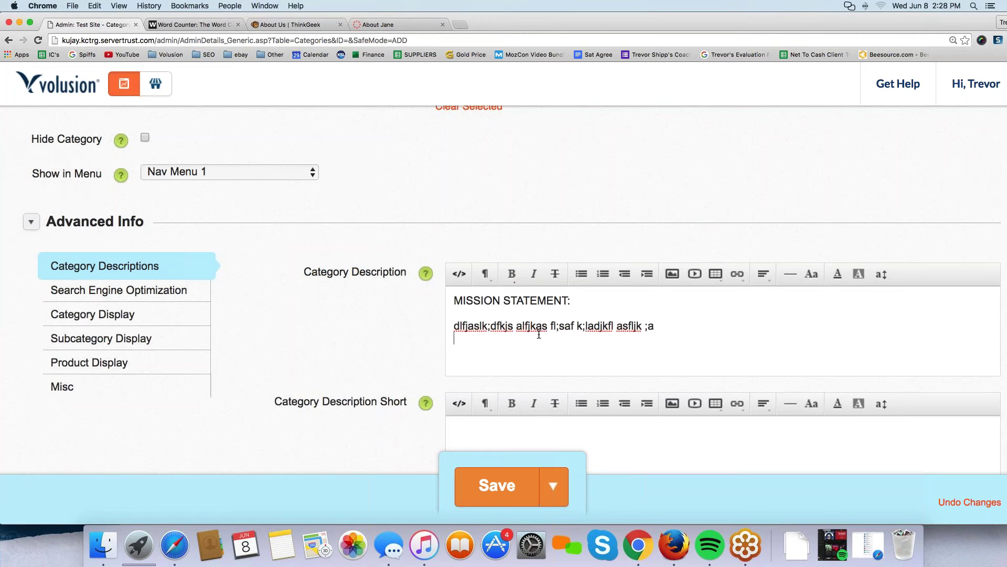
{"action": "type", "text": "OU"}
{"action": "key", "text": "BackSpace"}
{"action": "type", "text": "UTST"}
{"action": "key", "text": "BackSpace"}
{"action": "key", "text": "BackSpace"}
{"action": "key", "text": "BackSpace"}
{"action": "type", "text": "R STORY:"}
{"action": "key", "text": "Return"}
{"action": "type", "text": "ds,fknalfknsak;fjask ;flajsf jasf sajflkasl;f ;f"}
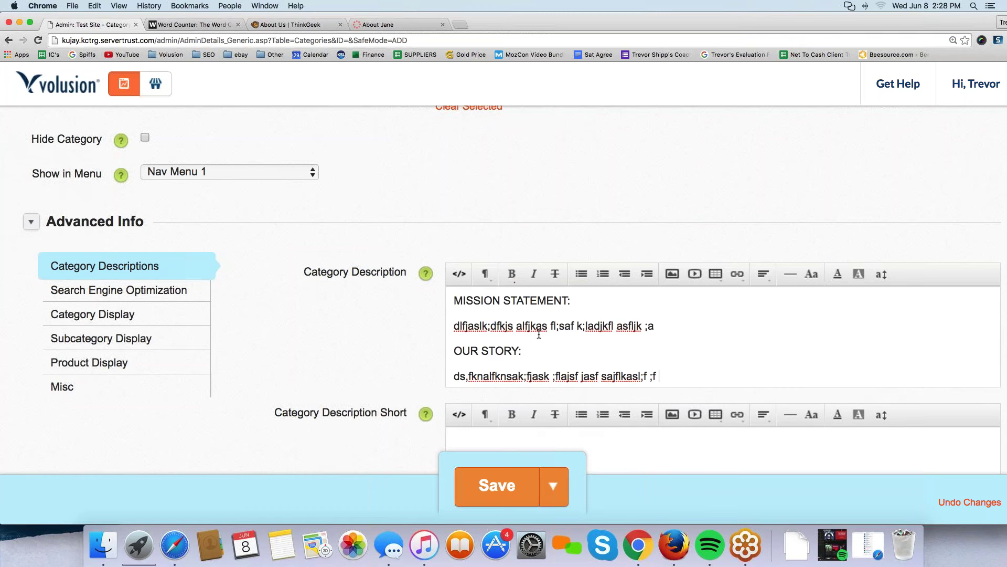
Add a WHAT DO WE SELL?: heading with a placeholder line.
{"action": "key", "text": "Return"}
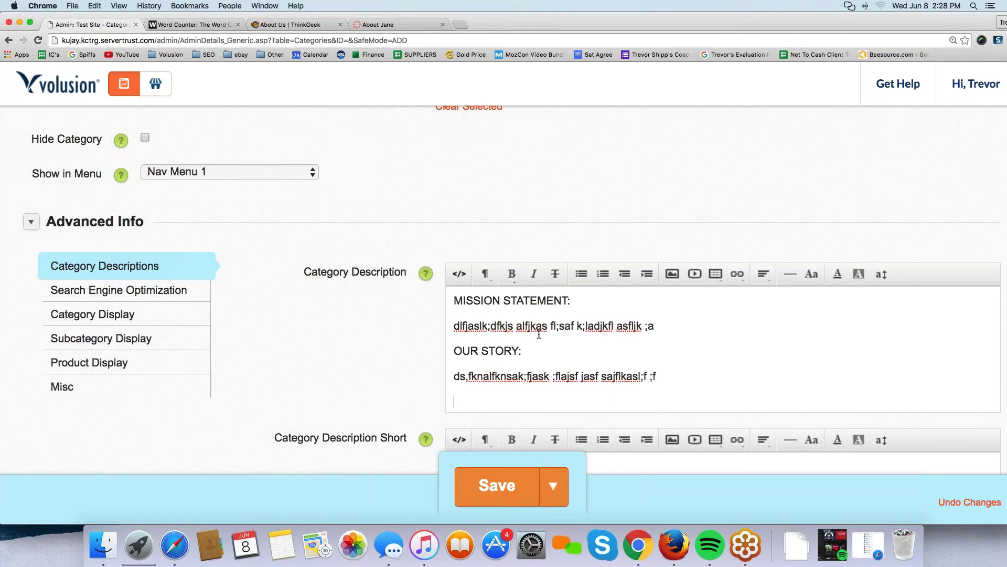
{"action": "type", "text": "WHAT DO WE SELL?:"}
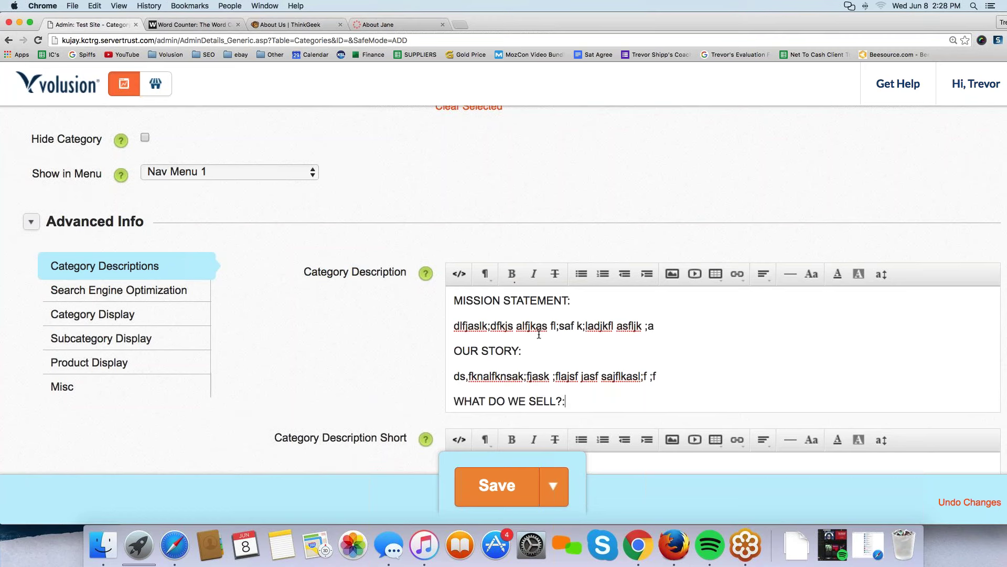
{"action": "key", "text": "Return"}
{"action": "type", "text": "l;kdjsf;lkajflk;afj;lskfjsa;lkfkjsaf;lasjflaks;ldfj"}
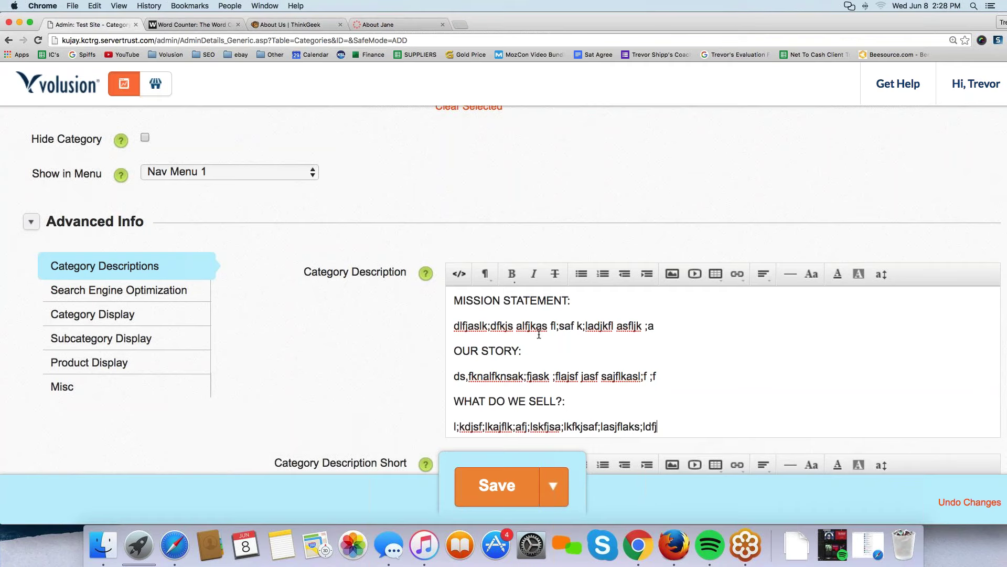
Add a CONTACT US: heading with placeholder text, then review the whole description.
{"action": "key", "text": "Return"}
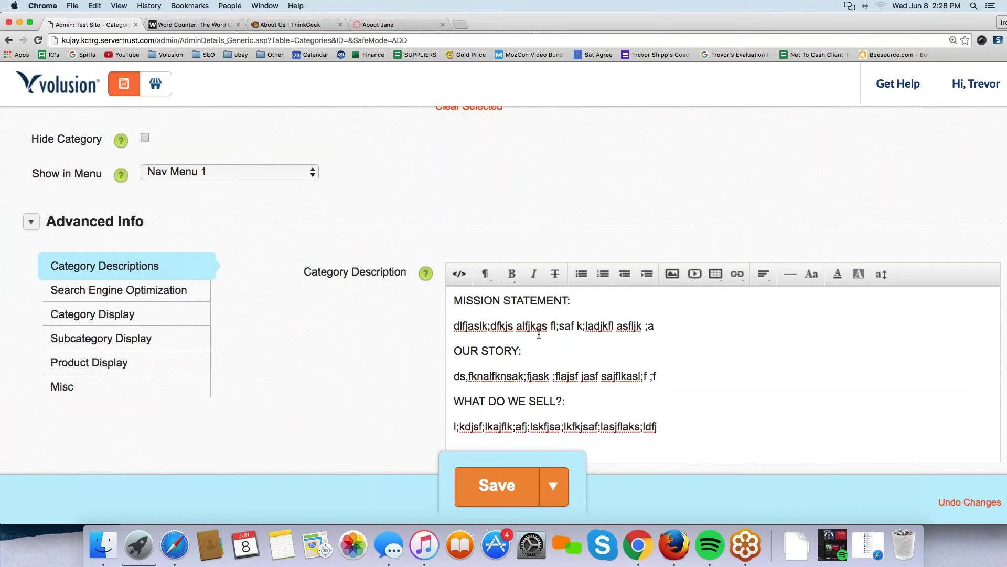
{"action": "scroll", "coordinate": [541, 330], "scroll_direction": "down", "scroll_amount": 3}
{"action": "type", "text": "CONTAXCT "}
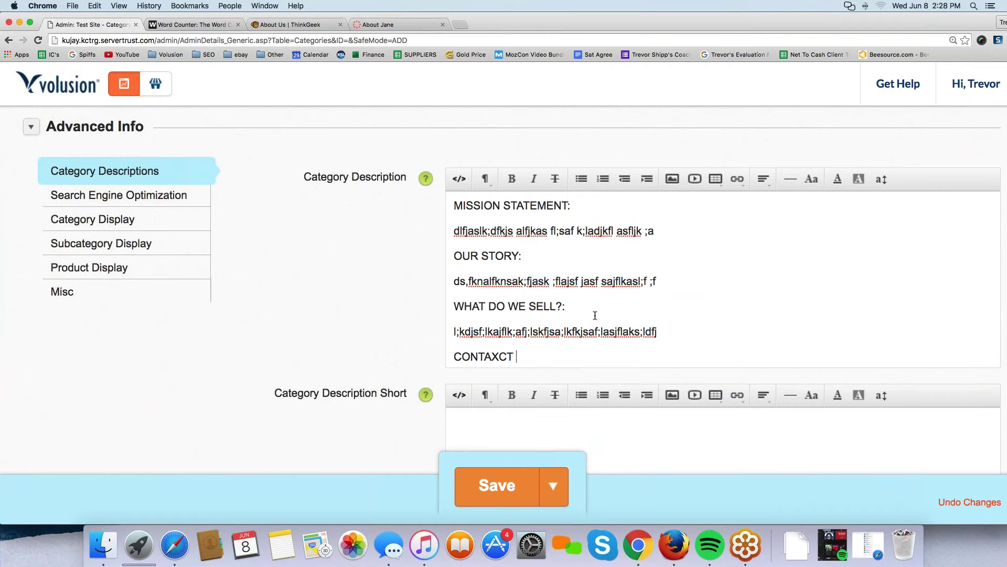
{"action": "type", "text": "U"}
{"action": "key", "text": "BackSpace"}
{"action": "key", "text": "BackSpace"}
{"action": "key", "text": "BackSpace"}
{"action": "key", "text": "BackSpace"}
{"action": "key", "text": "BackSpace"}
{"action": "type", "text": "CT US:"}
{"action": "key", "text": "Return"}
{"action": "type", "text": "lkdfja;lfj l;kfjalfja;lfja"}
{"action": "type", "text": "l;kfs"}
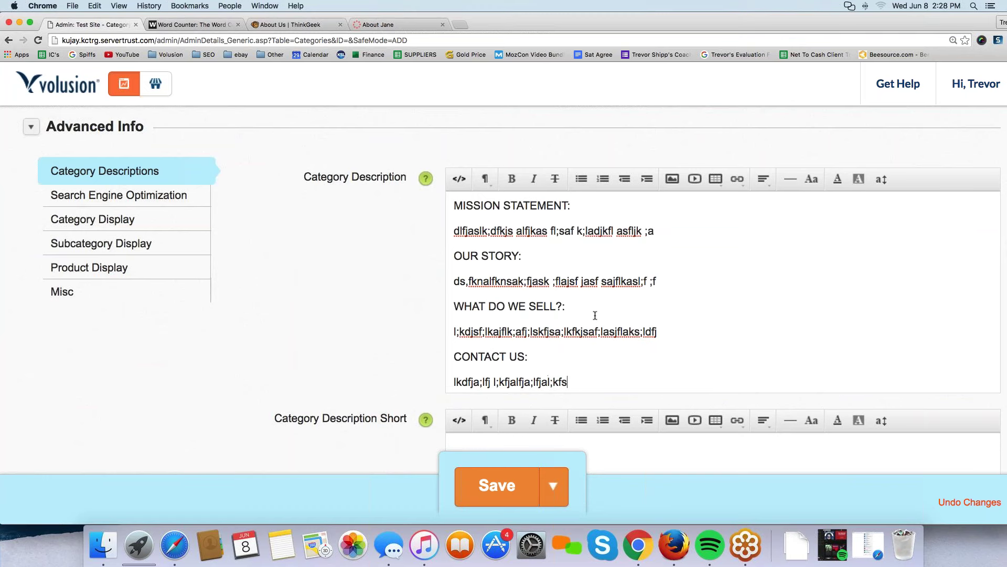
{"action": "left_click_drag", "start_coordinate": [579, 376], "coordinate": [442, 209]}
{"action": "left_click", "coordinate": [443, 208]}
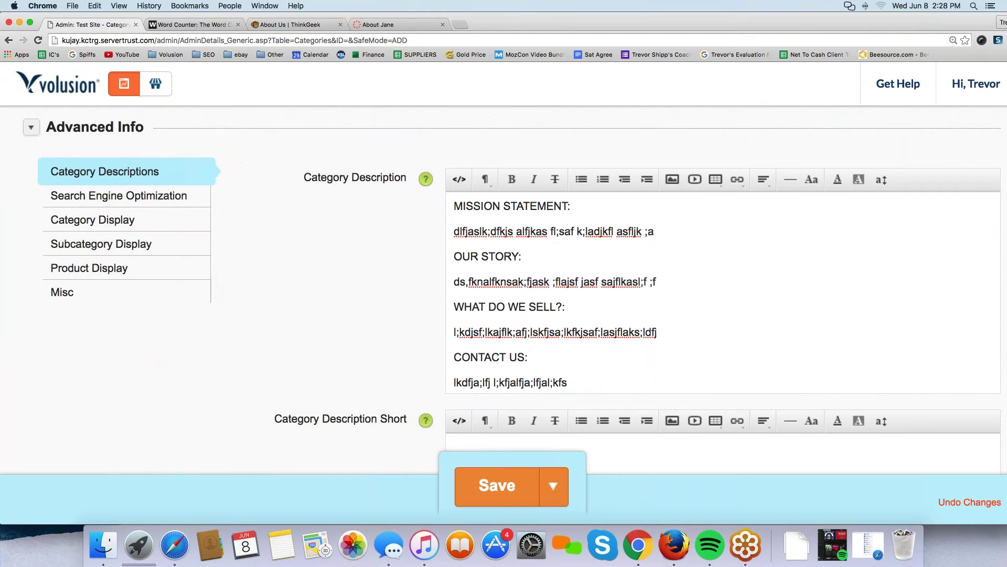
{"action": "scroll", "coordinate": [454, 413], "scroll_direction": "up", "scroll_amount": 3}
{"action": "scroll", "coordinate": [454, 413], "scroll_direction": "down", "scroll_amount": 2}
Save the About Us category (ID 106) and highlight its Show in Menu value, Nav Menu 1.
{"action": "left_click", "coordinate": [497, 486]}
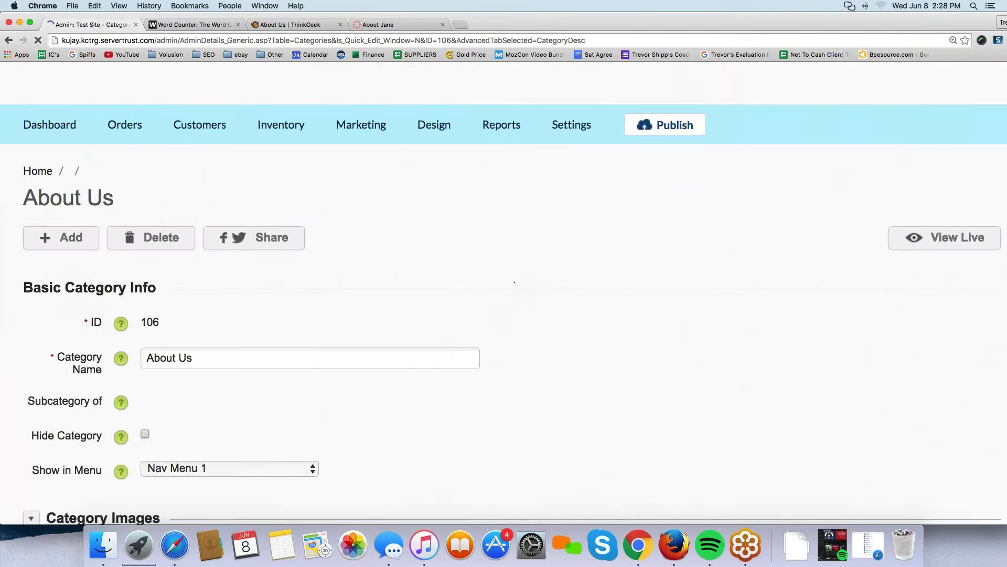
{"action": "scroll", "coordinate": [504, 315], "scroll_direction": "down", "scroll_amount": 3}
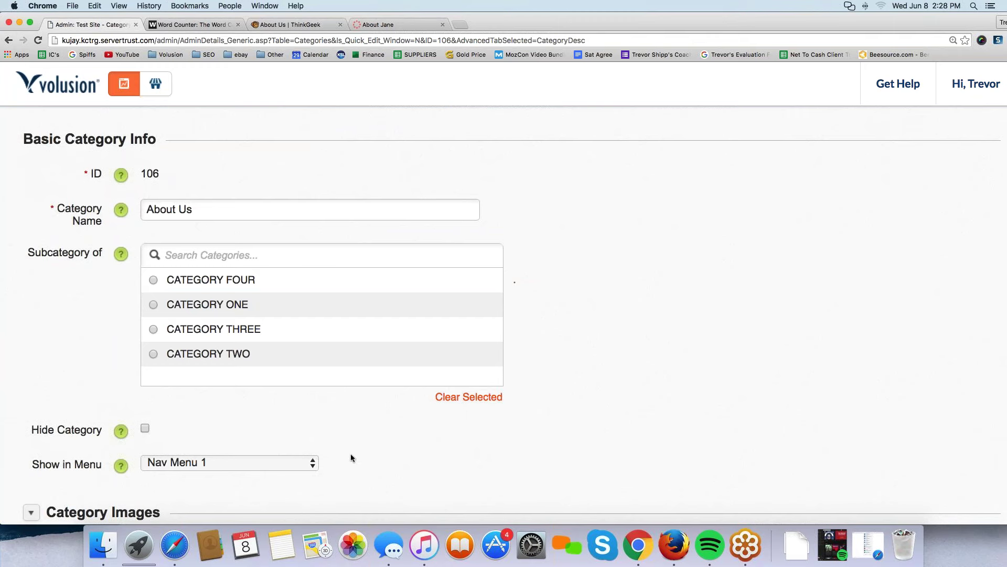
{"action": "triple_click", "coordinate": [248, 447]}
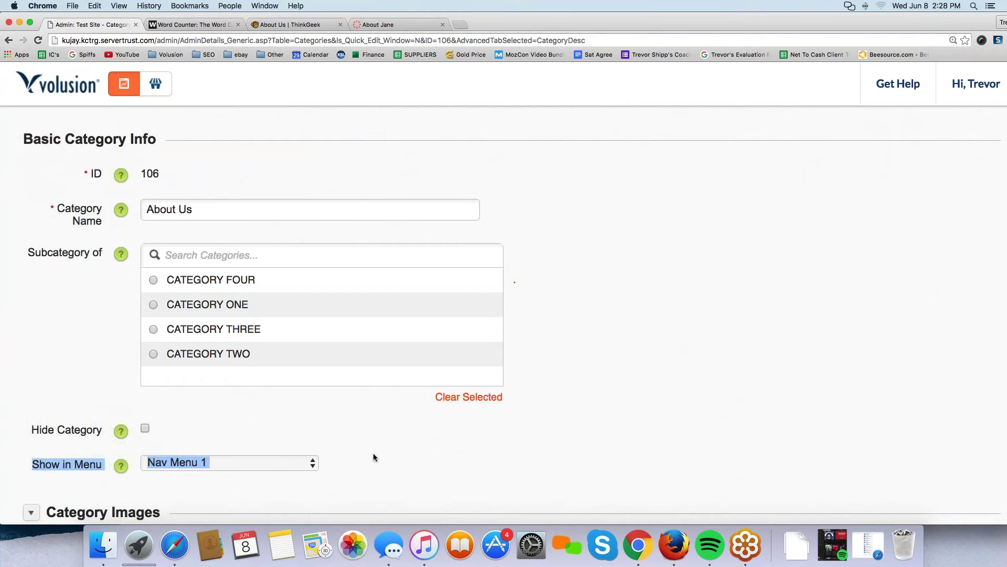
{"action": "left_click_drag", "start_coordinate": [404, 447], "coordinate": [113, 444]}
{"action": "mouse_move", "coordinate": [5, 467]}
{"action": "left_mouse_down"}
{"action": "mouse_move", "coordinate": [141, 482]}
{"action": "mouse_move", "coordinate": [381, 478]}
{"action": "mouse_move", "coordinate": [288, 427]}
{"action": "mouse_move", "coordinate": [175, 435]}
{"action": "mouse_move", "coordinate": [92, 471]}
{"action": "left_mouse_up"}
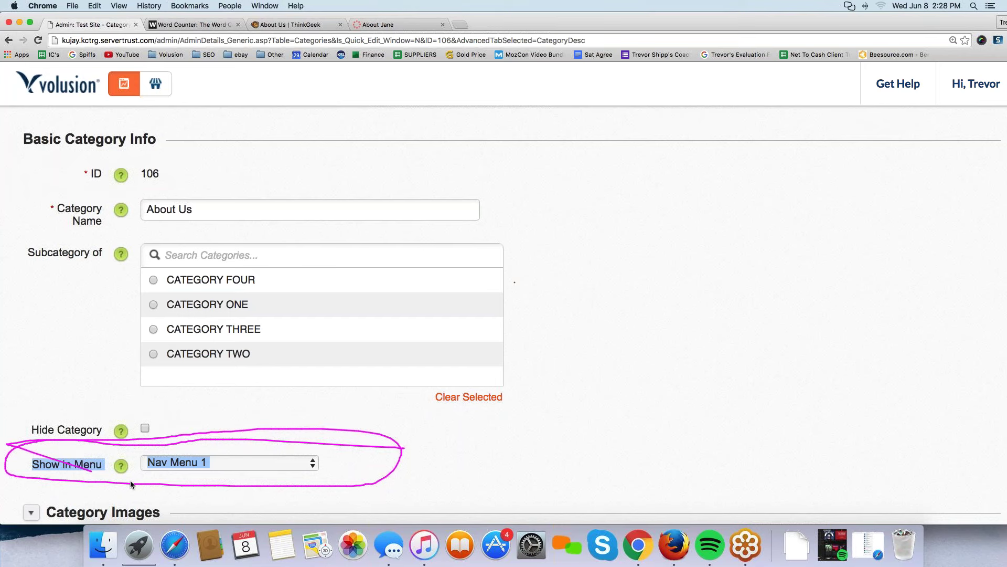
{"action": "left_click_drag", "start_coordinate": [159, 471], "coordinate": [143, 469]}
{"action": "key", "text": "Escape"}
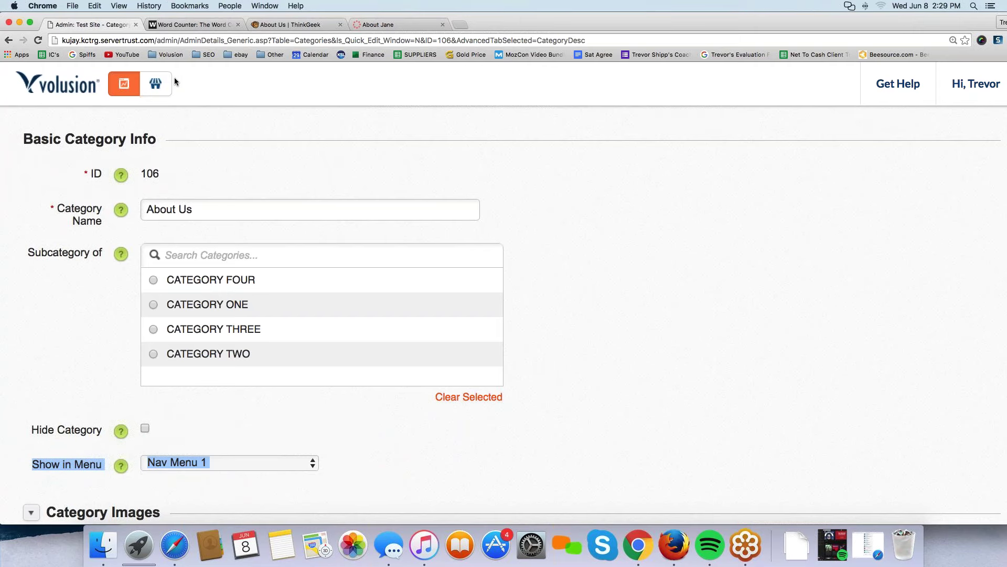
Open the live storefront's About Us category page and review its mission statement text.
{"action": "left_click", "coordinate": [124, 83]}
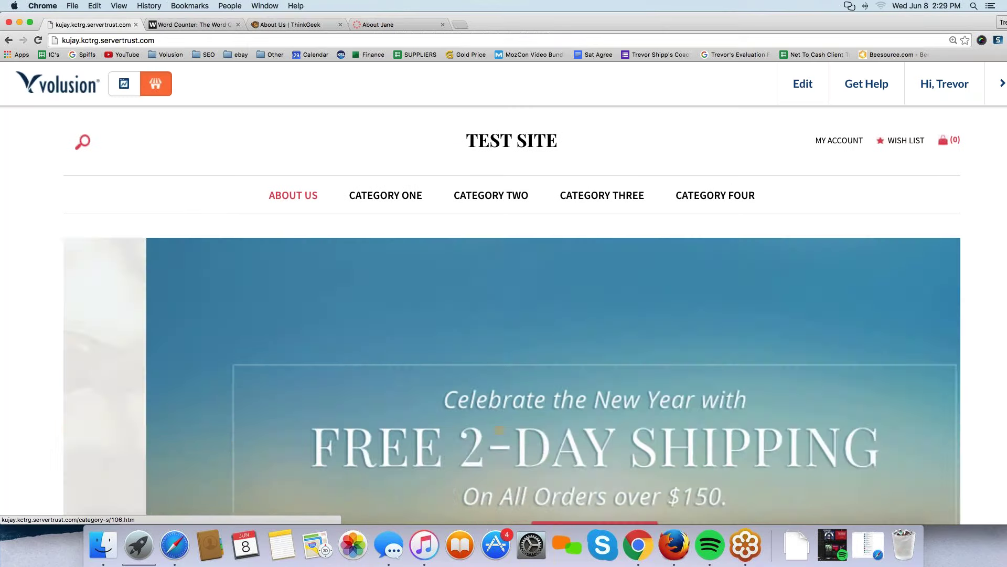
{"action": "left_click", "coordinate": [294, 195]}
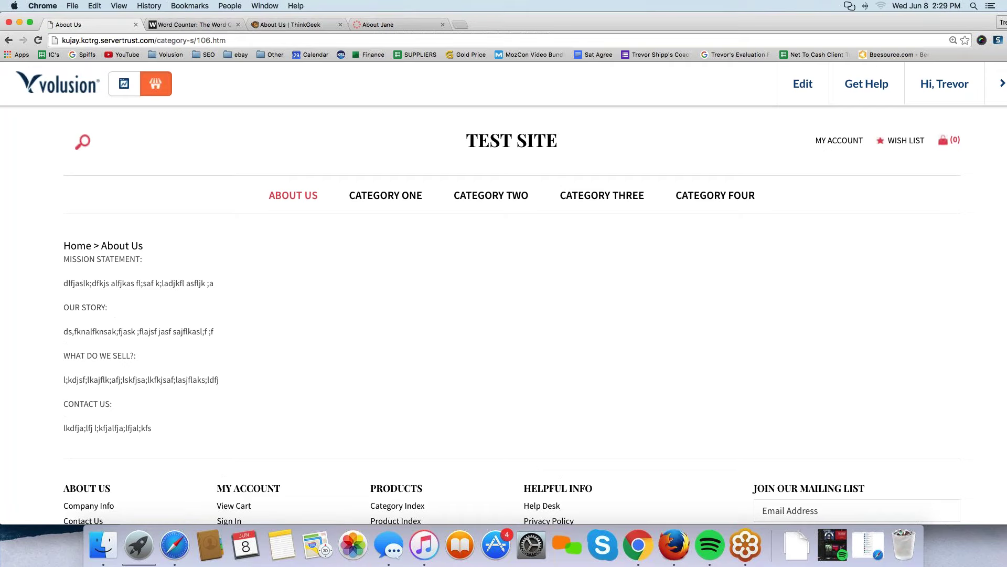
{"action": "left_click_drag", "start_coordinate": [64, 258], "coordinate": [135, 422]}
{"action": "left_click", "coordinate": [135, 423]}
Check the About Us page's web address for category 106.
{"action": "mouse_move", "coordinate": [42, 46]}
{"action": "left_mouse_down"}
{"action": "mouse_move", "coordinate": [242, 52]}
{"action": "mouse_move", "coordinate": [180, 31]}
{"action": "mouse_move", "coordinate": [39, 33]}
{"action": "mouse_move", "coordinate": [46, 51]}
{"action": "left_mouse_up"}
{"action": "left_click", "coordinate": [157, 40]}
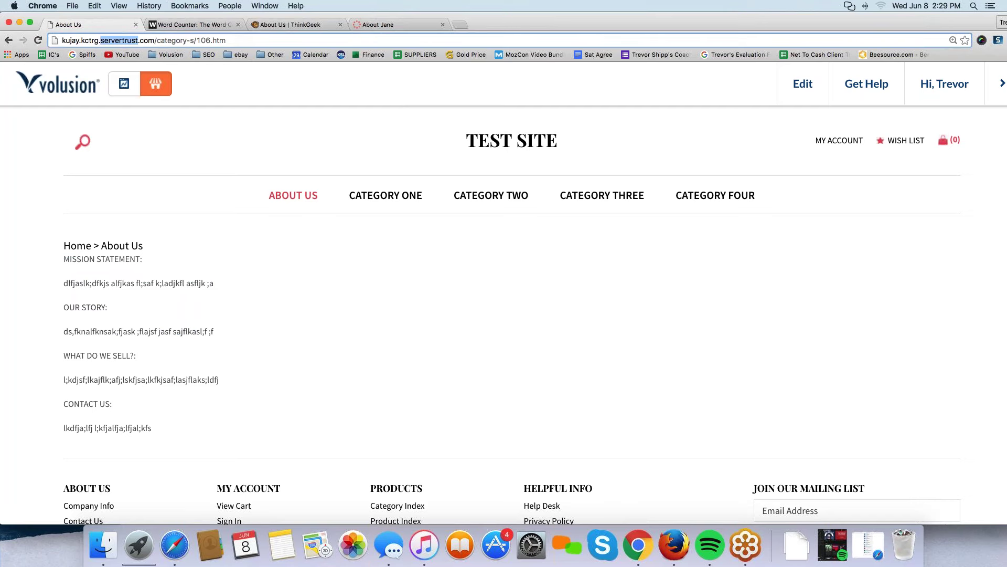
{"action": "left_click", "coordinate": [95, 6]}
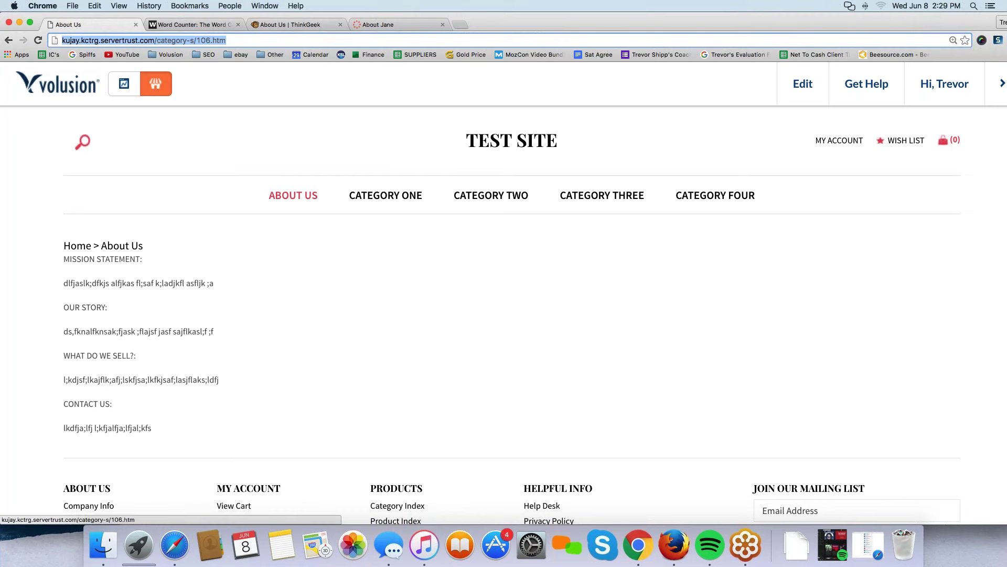
{"action": "mouse_move", "coordinate": [808, 85]}
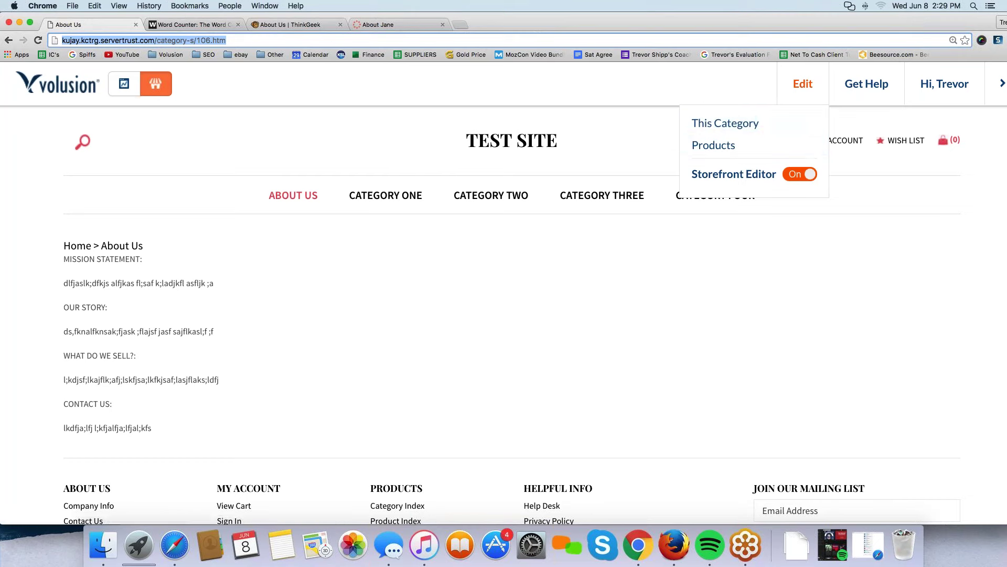
Set the About Us category's Show in Menu to Select (no menu), save, and recheck the storefront.
{"action": "left_click", "coordinate": [726, 123]}
{"action": "scroll", "coordinate": [154, 369], "scroll_direction": "down", "scroll_amount": 2}
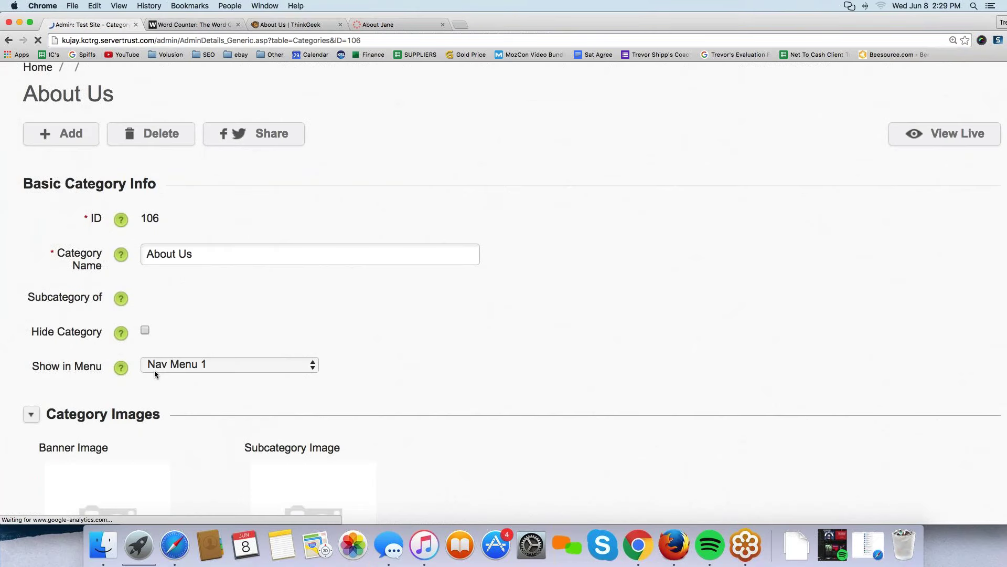
{"action": "scroll", "coordinate": [147, 382], "scroll_direction": "down", "scroll_amount": 4}
{"action": "left_click", "coordinate": [201, 333]}
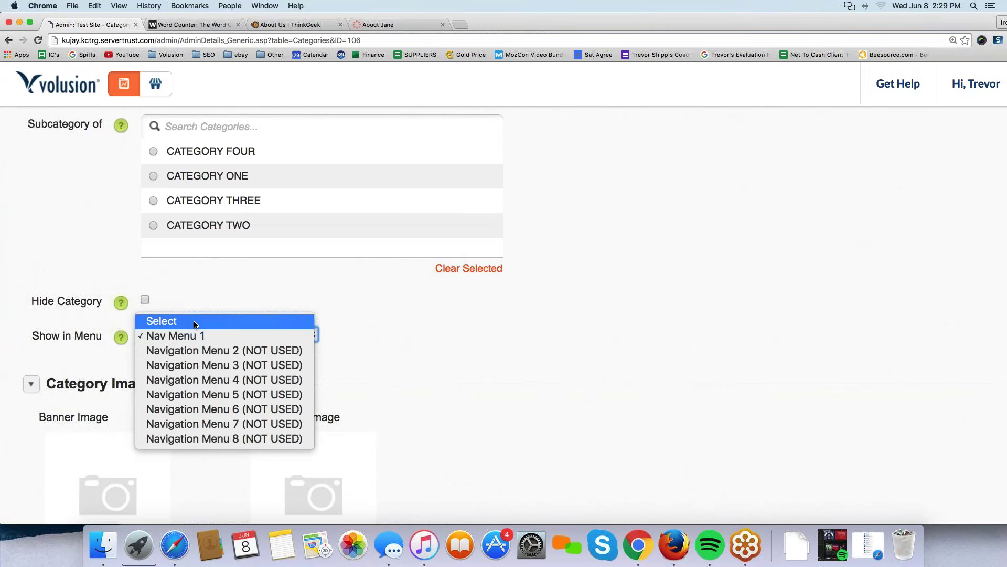
{"action": "left_click", "coordinate": [194, 321]}
{"action": "left_click_drag", "start_coordinate": [32, 336], "coordinate": [101, 336]}
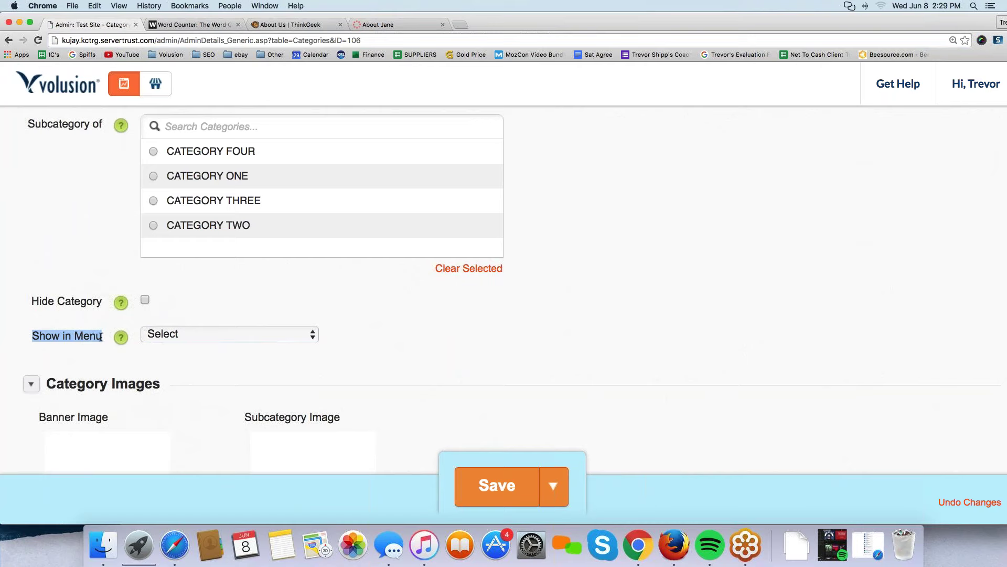
{"action": "left_click", "coordinate": [498, 488]}
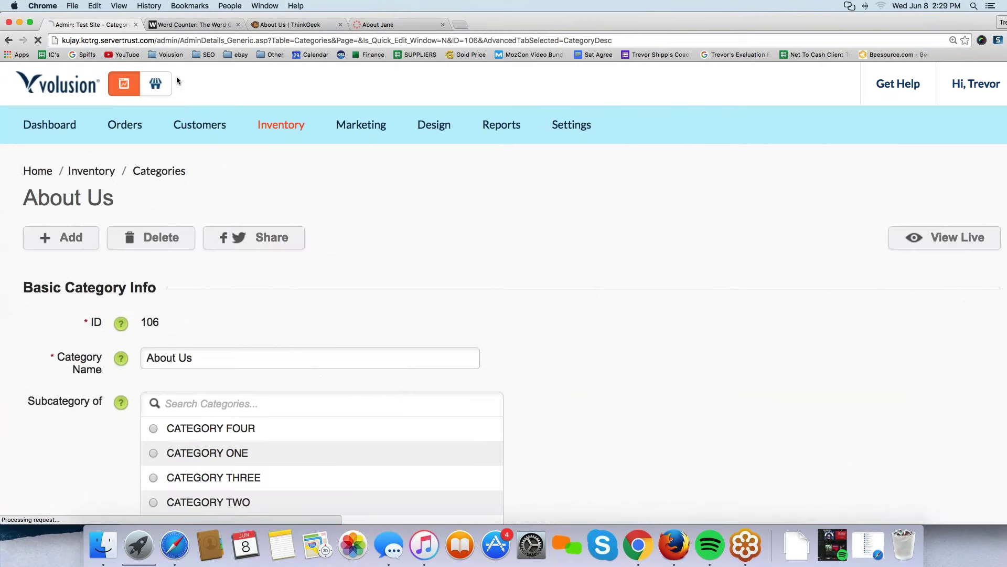
{"action": "left_click", "coordinate": [155, 83]}
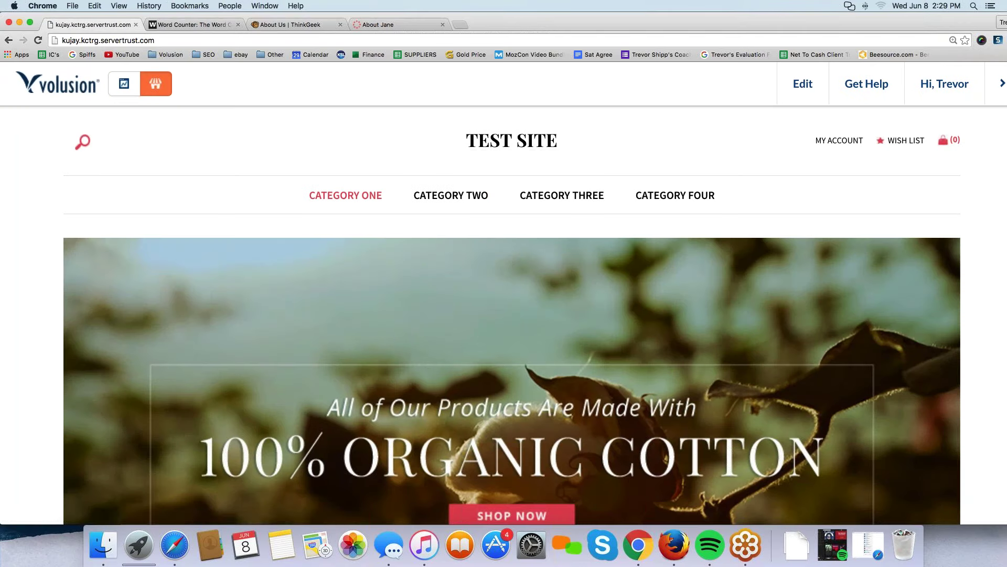
Edit the footer's About Us block and inspect the Contact Us link without changing it.
{"action": "scroll", "coordinate": [345, 195], "scroll_direction": "down", "scroll_amount": 10}
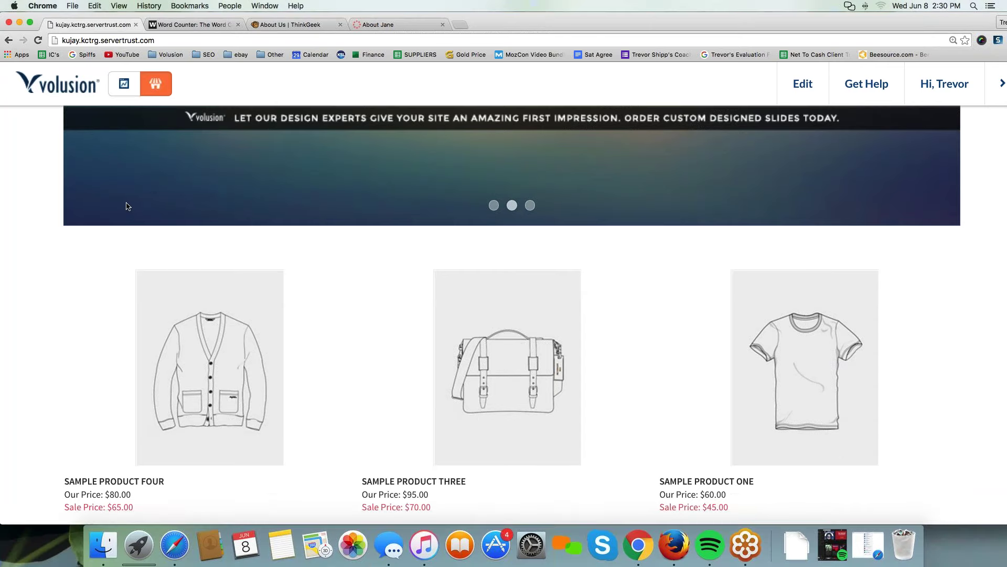
{"action": "scroll", "coordinate": [210, 341], "scroll_direction": "down", "scroll_amount": 5}
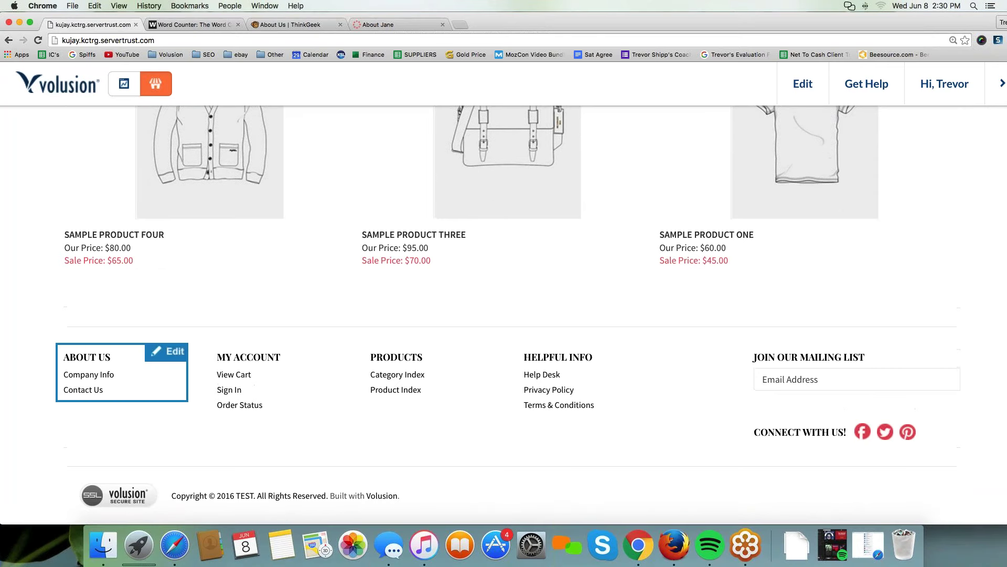
{"action": "left_click", "coordinate": [176, 356]}
{"action": "left_click", "coordinate": [112, 392]}
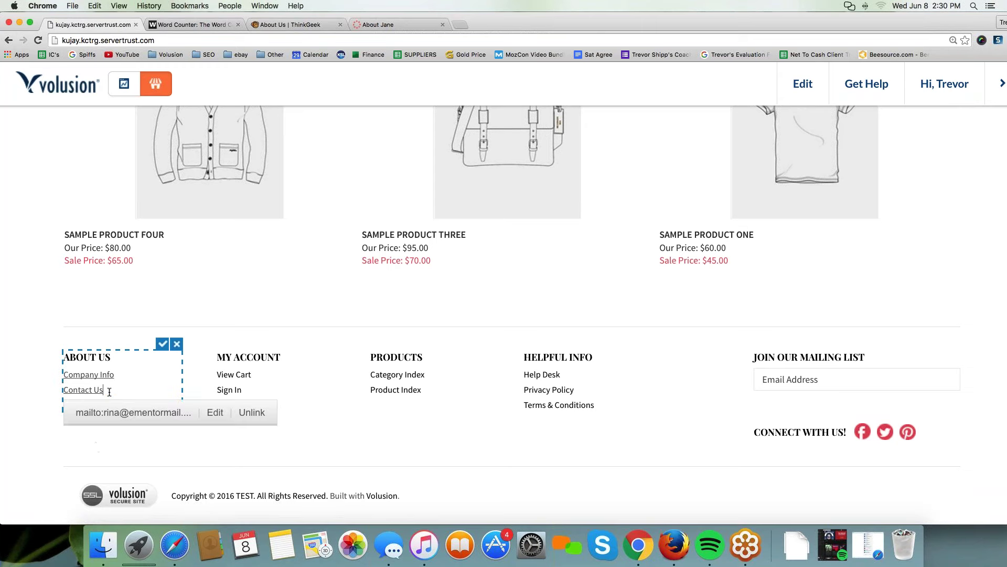
{"action": "left_click", "coordinate": [215, 412]}
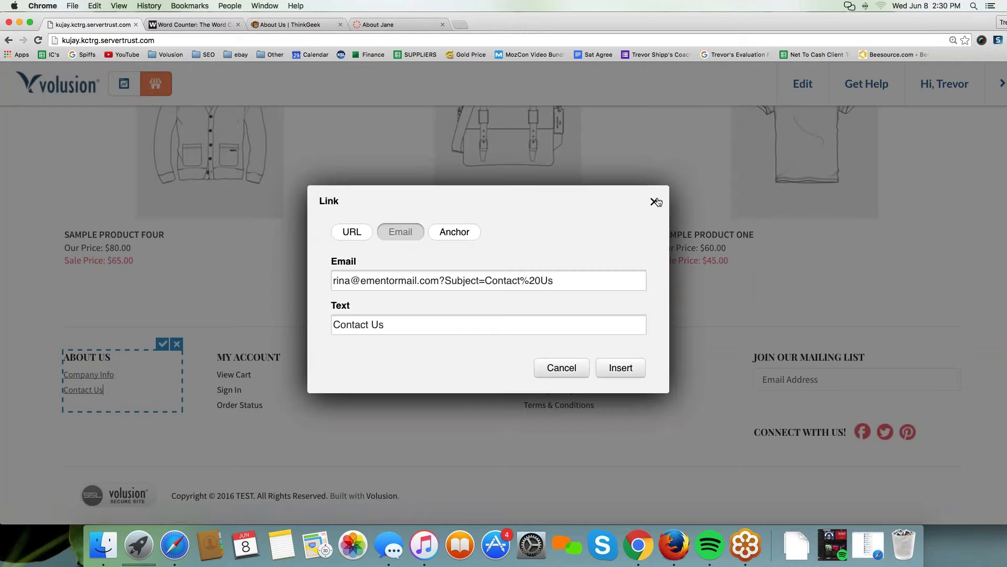
{"action": "left_click", "coordinate": [660, 203]}
Add an 'About Us' line below Contact Us and save the footer block.
{"action": "key", "text": "Return"}
{"action": "type", "text": "Ab"}
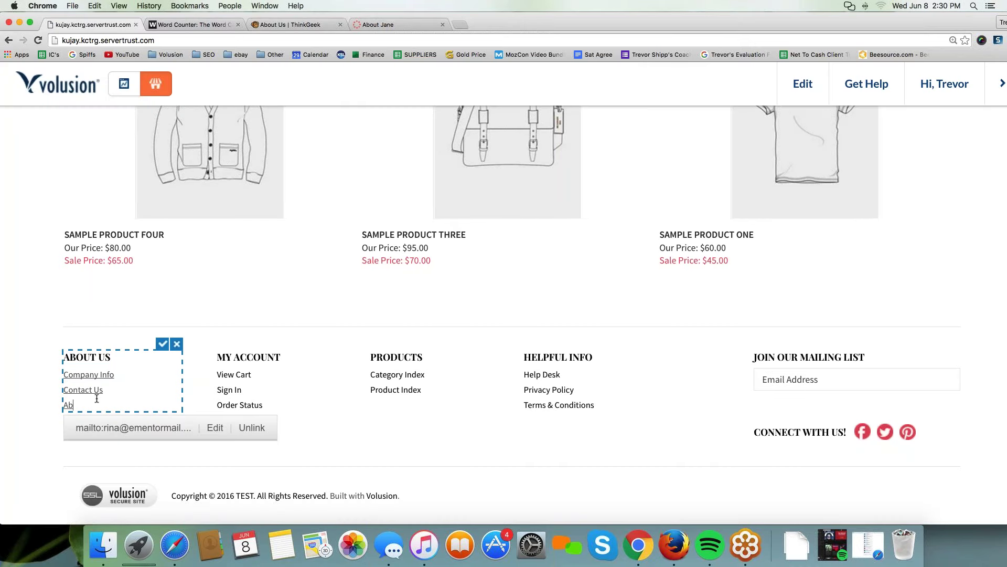
{"action": "type", "text": "out US"}
{"action": "key", "text": "BackSpace"}
{"action": "key", "text": "BackSpace"}
{"action": "key", "text": "BackSpace"}
{"action": "key", "text": "BackSpace"}
{"action": "key", "text": "BackSpace"}
{"action": "key", "text": "BackSpace"}
{"action": "key", "text": "BackSpace"}
{"action": "type", "text": "About Us"}
{"action": "right_click", "coordinate": [79, 406]}
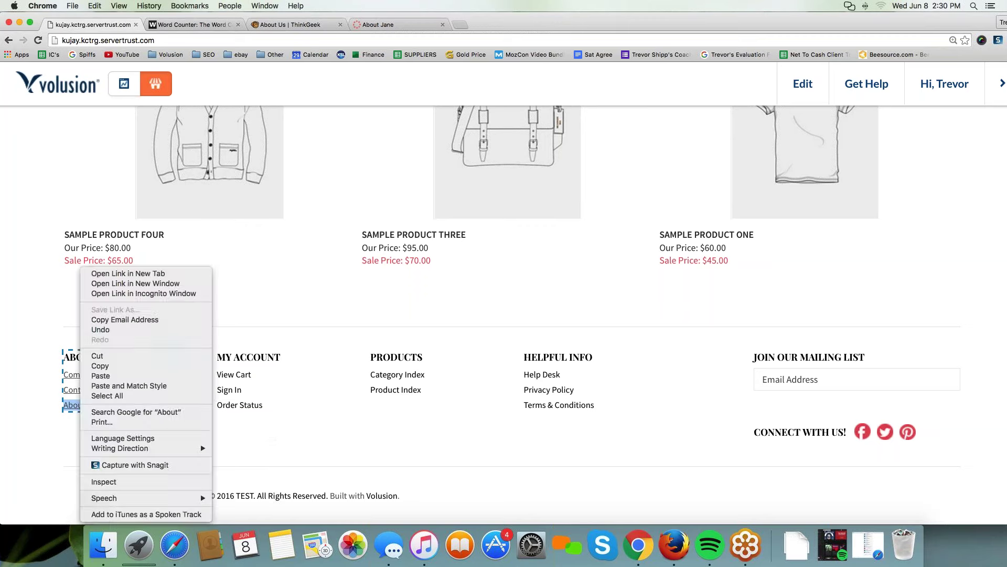
{"action": "left_click", "coordinate": [83, 406]}
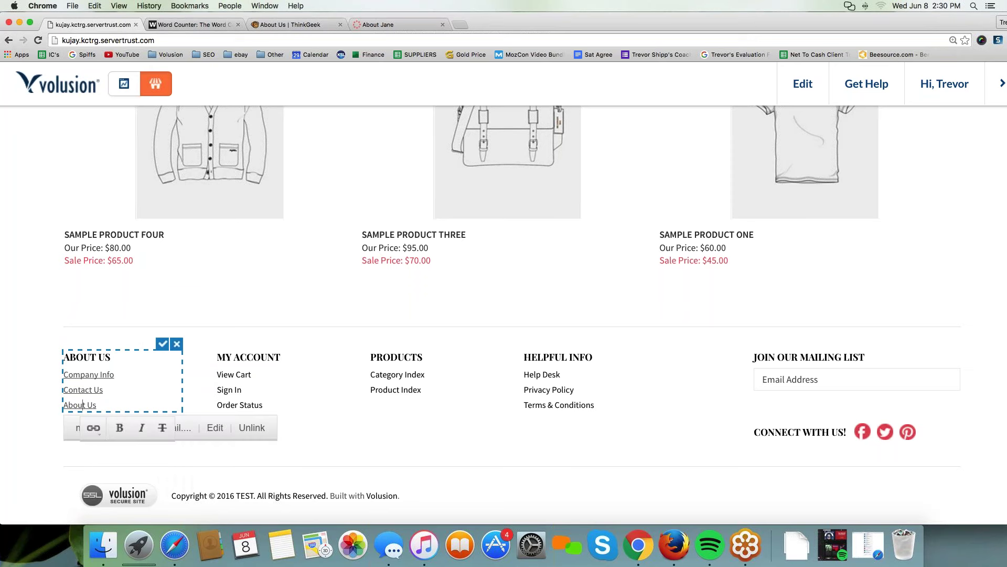
{"action": "left_click", "coordinate": [106, 403]}
{"action": "left_click", "coordinate": [78, 404]}
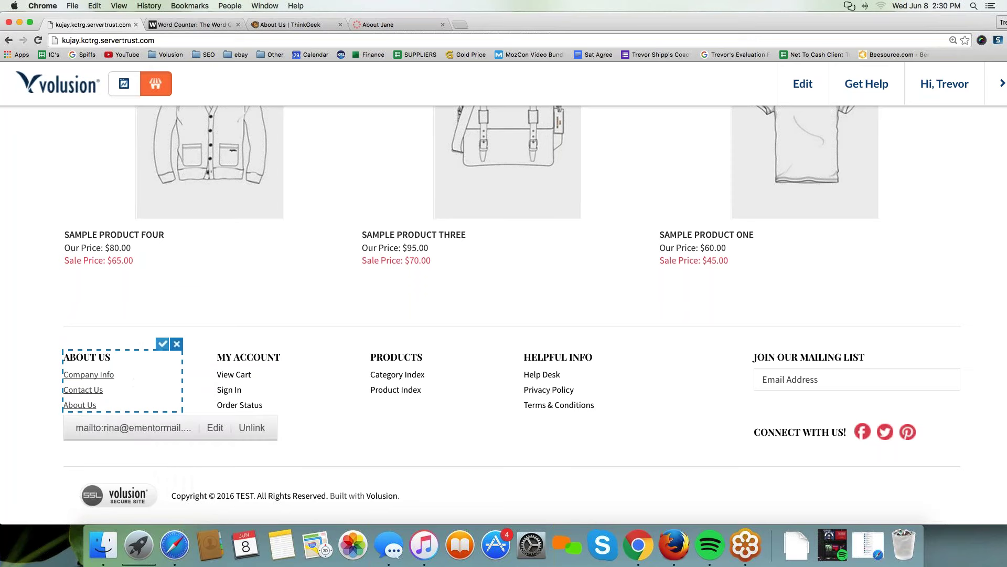
{"action": "left_click", "coordinate": [162, 344]}
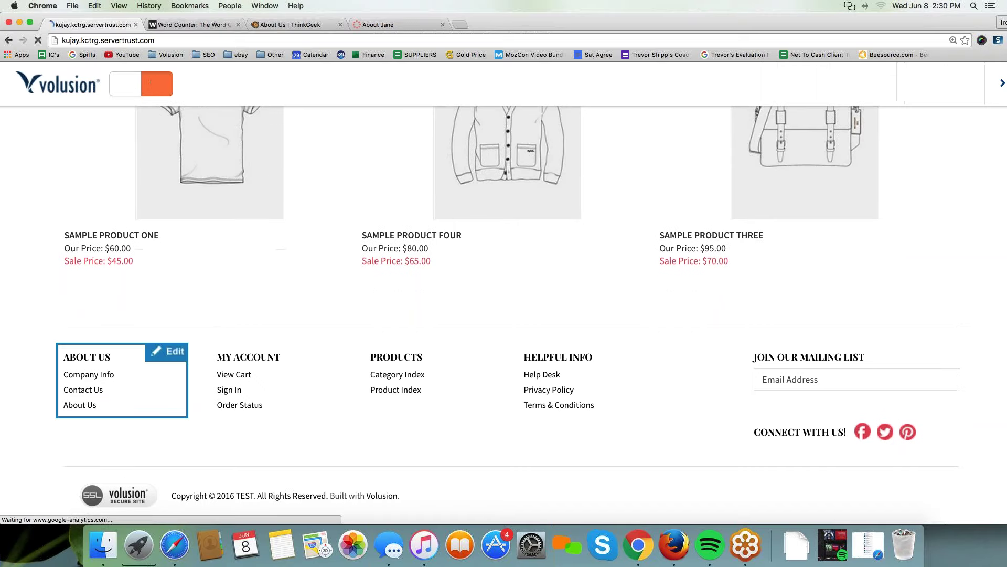